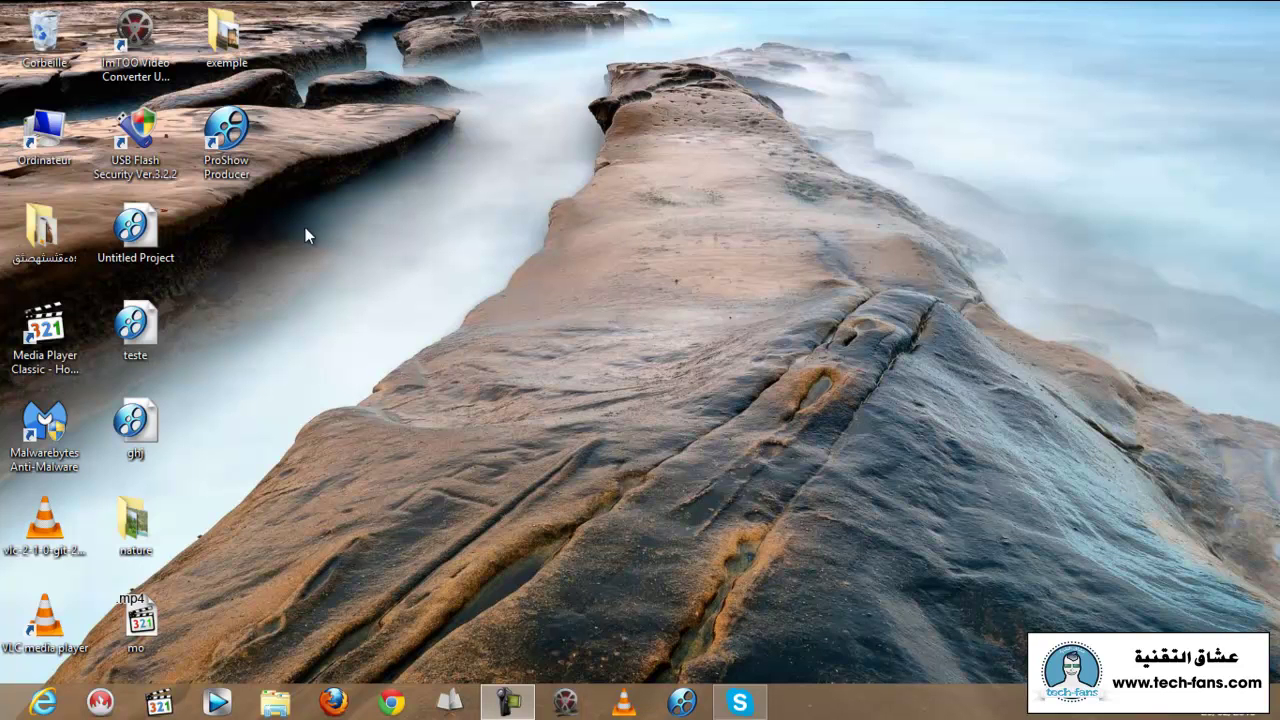
Launch ProShow Producer, minimize the RegClean Pro window covering it, and open the Desktop's exemple folder.
left_click(230, 145)
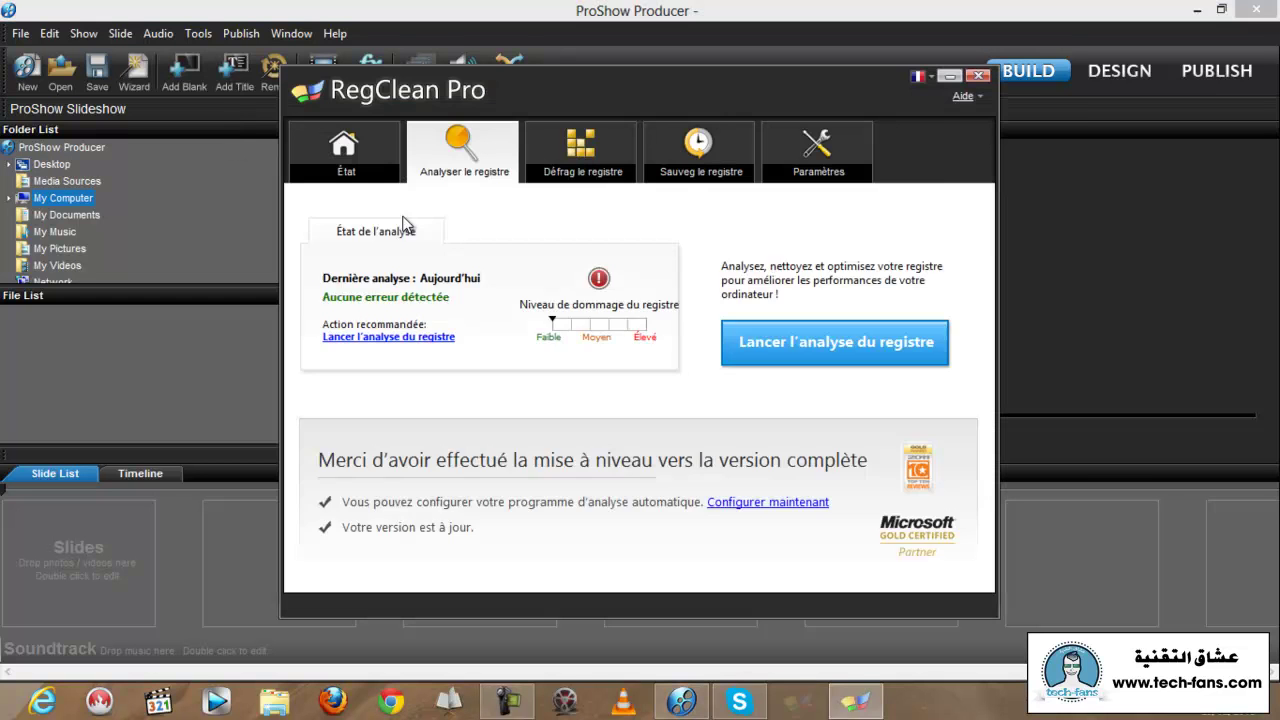
left_click(949, 76)
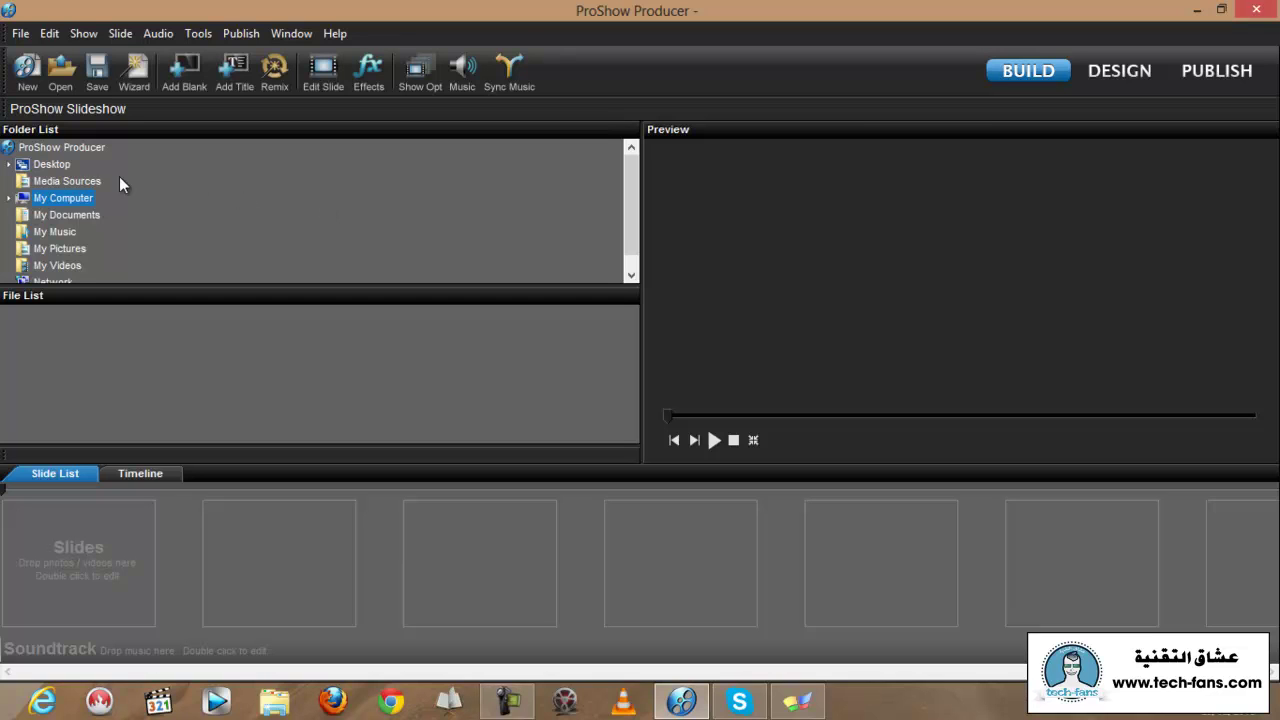
left_click(10, 166)
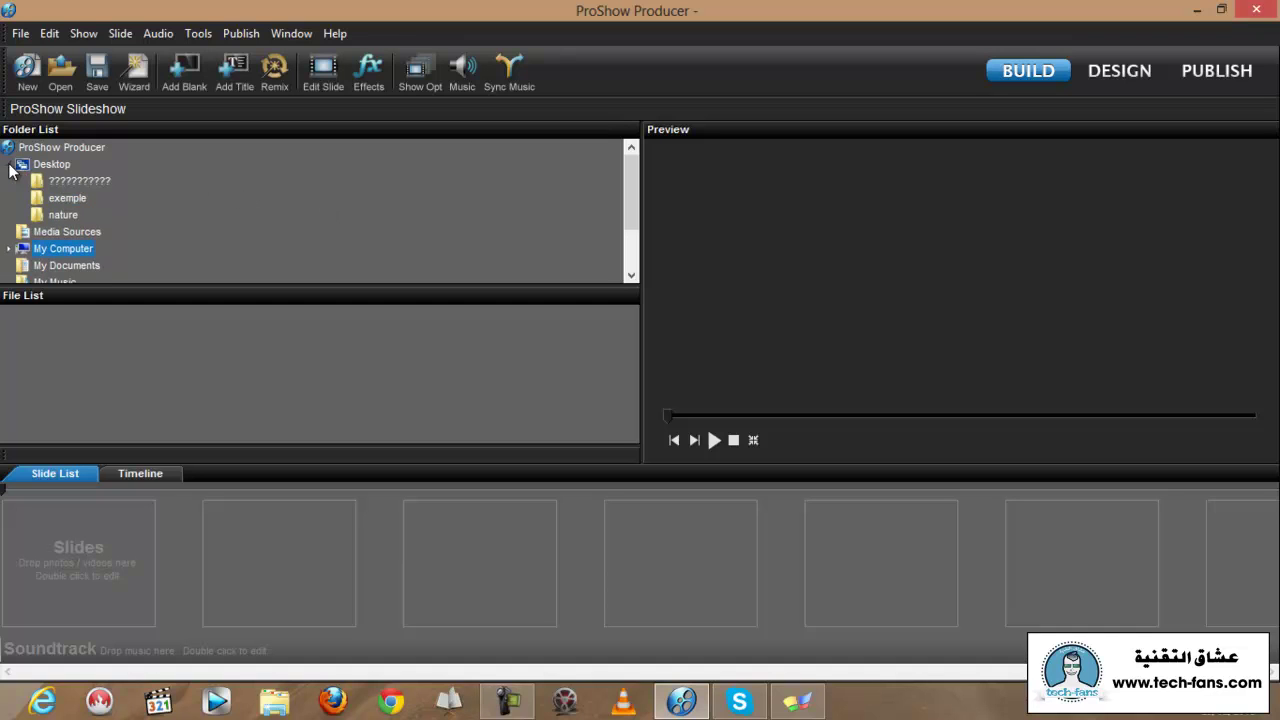
left_click(67, 199)
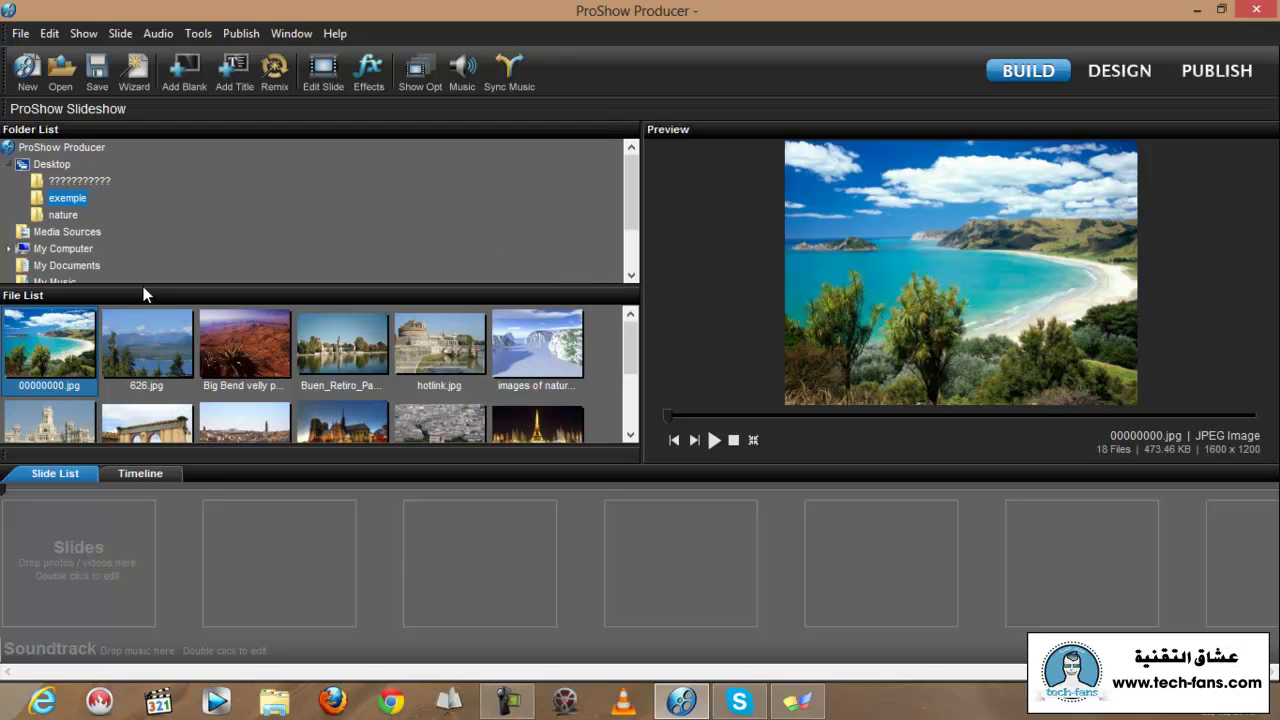
Add 00000000.jpg to the slide list as the first slide and open its slide options.
left_click(56, 343)
left_click_drag(56, 343, 240, 563)
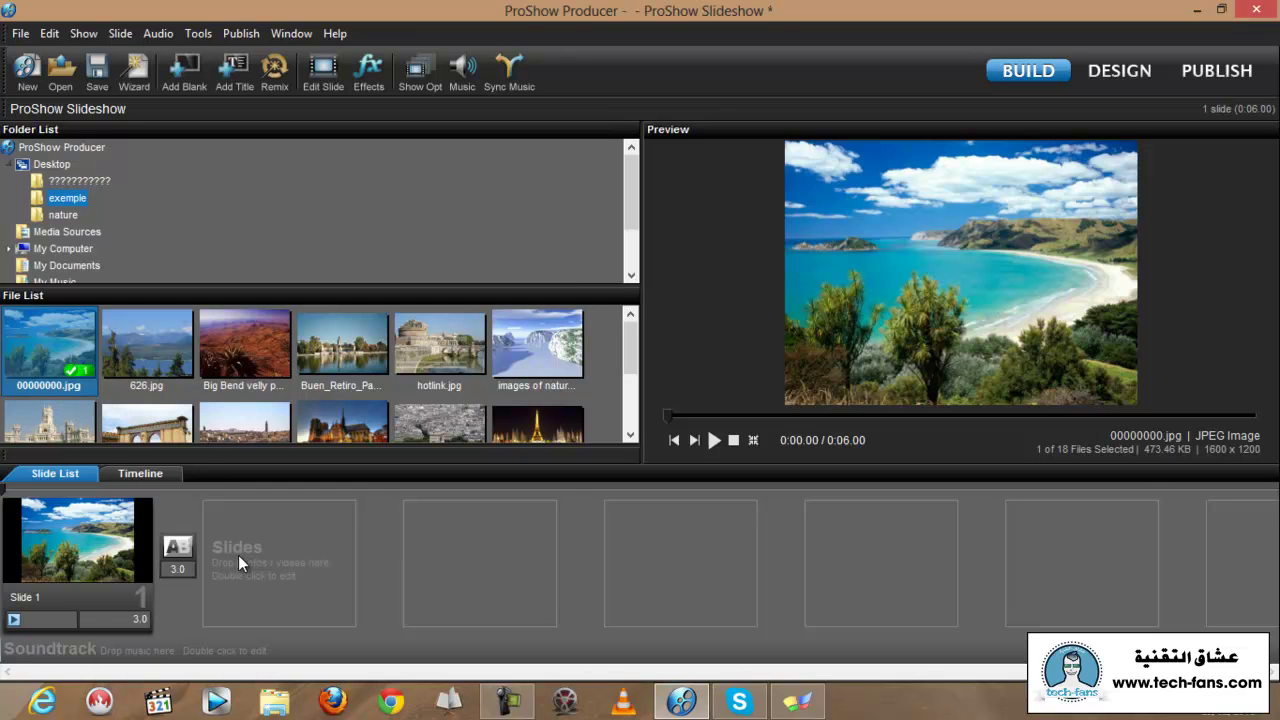
left_click(73, 543)
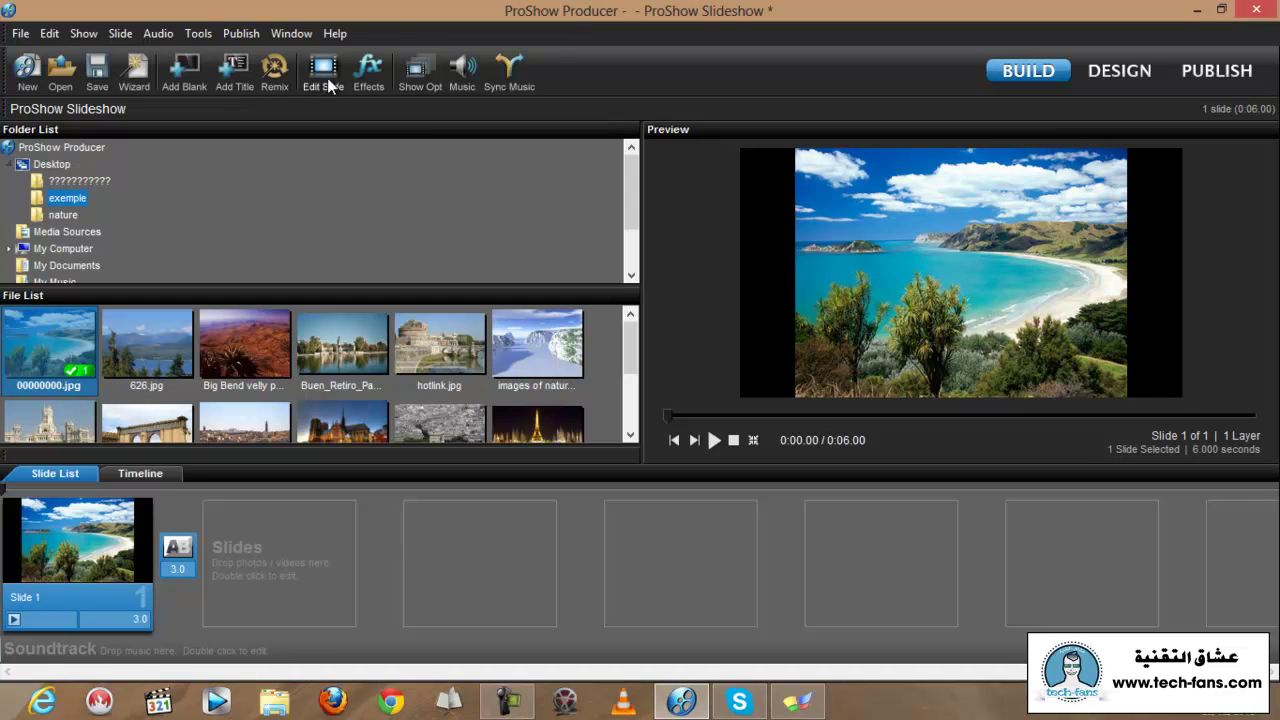
left_click(322, 70)
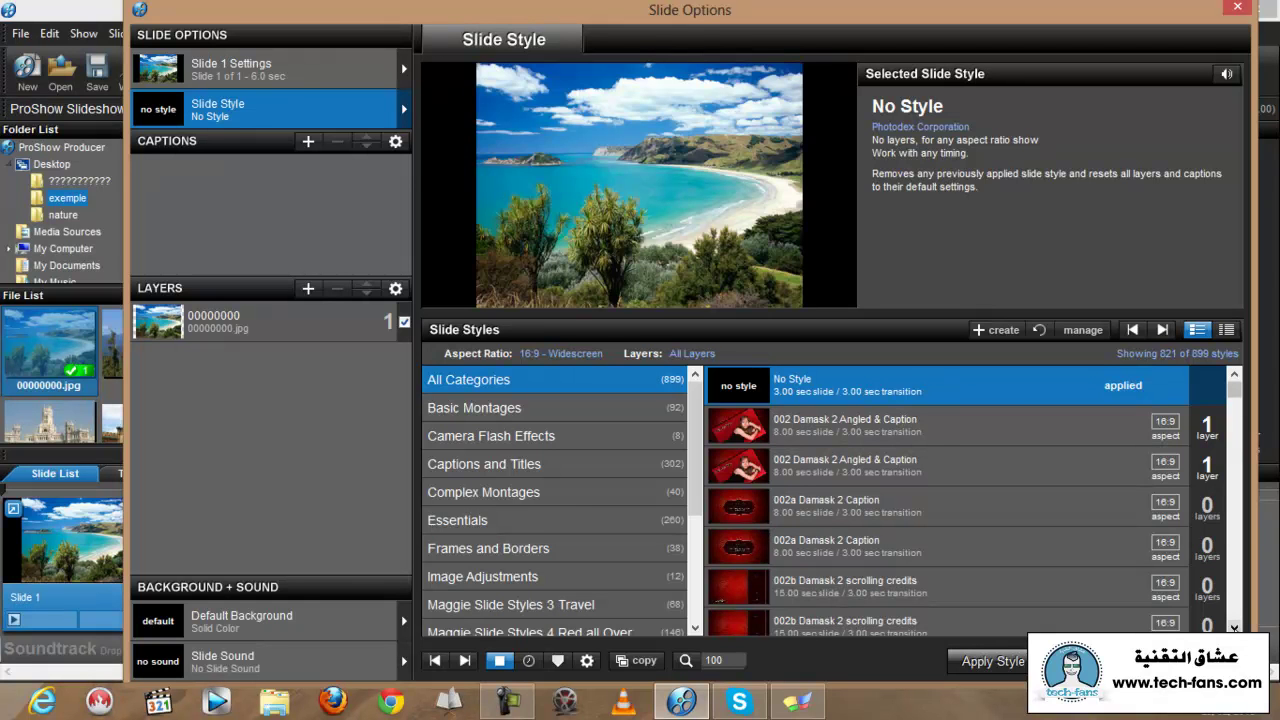
Preview the 002 Damask 2 Angled & Caption slide style and browse the available slide styles.
left_click(841, 416)
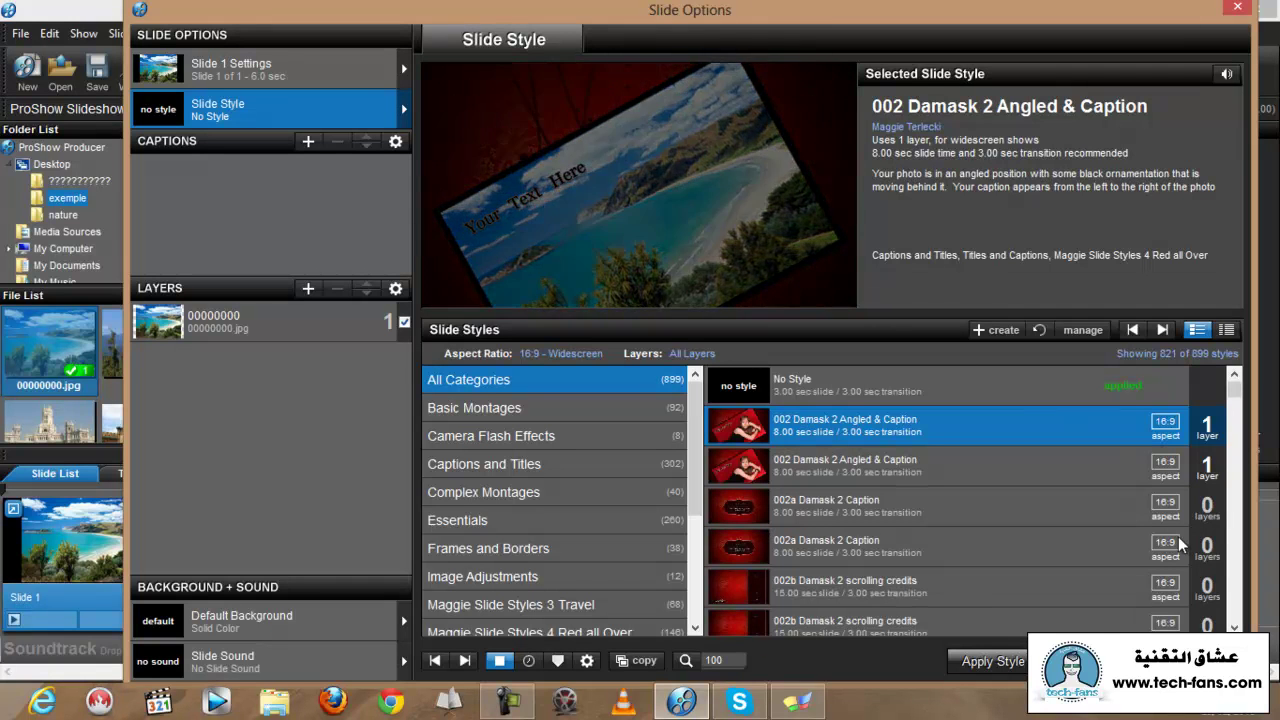
scroll(947, 500, "down", 5)
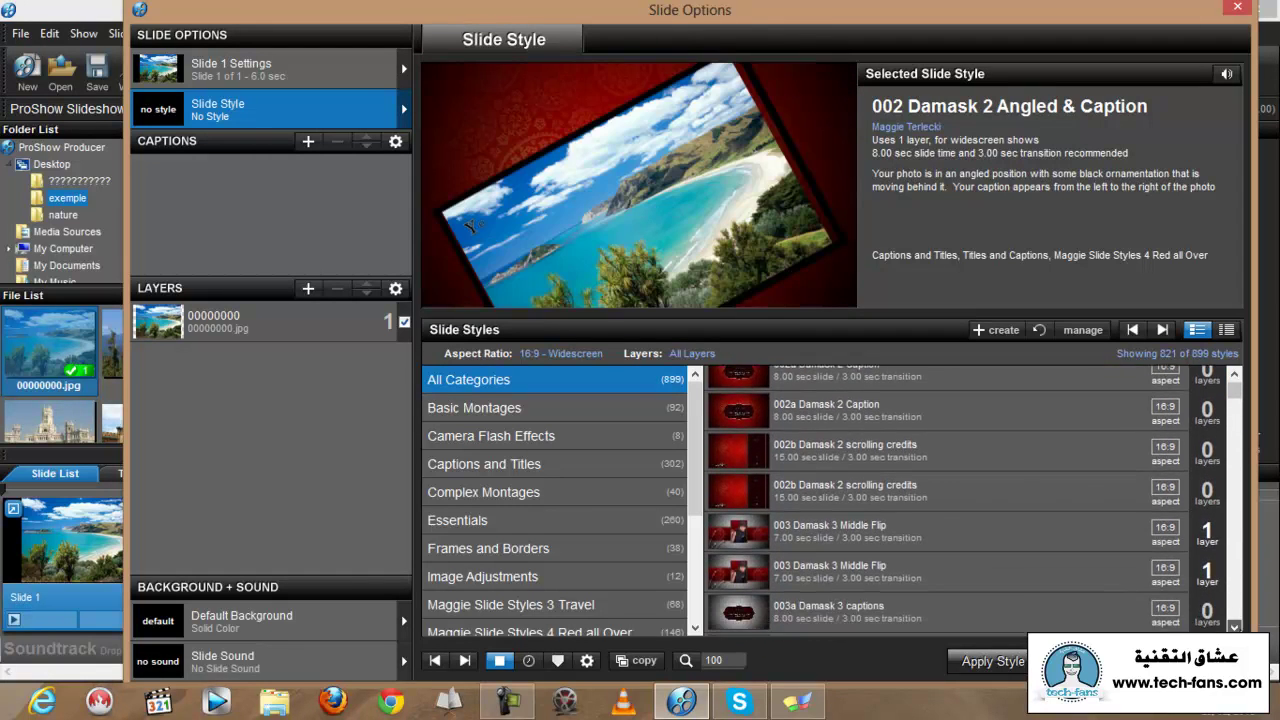
scroll(947, 500, "down", 8)
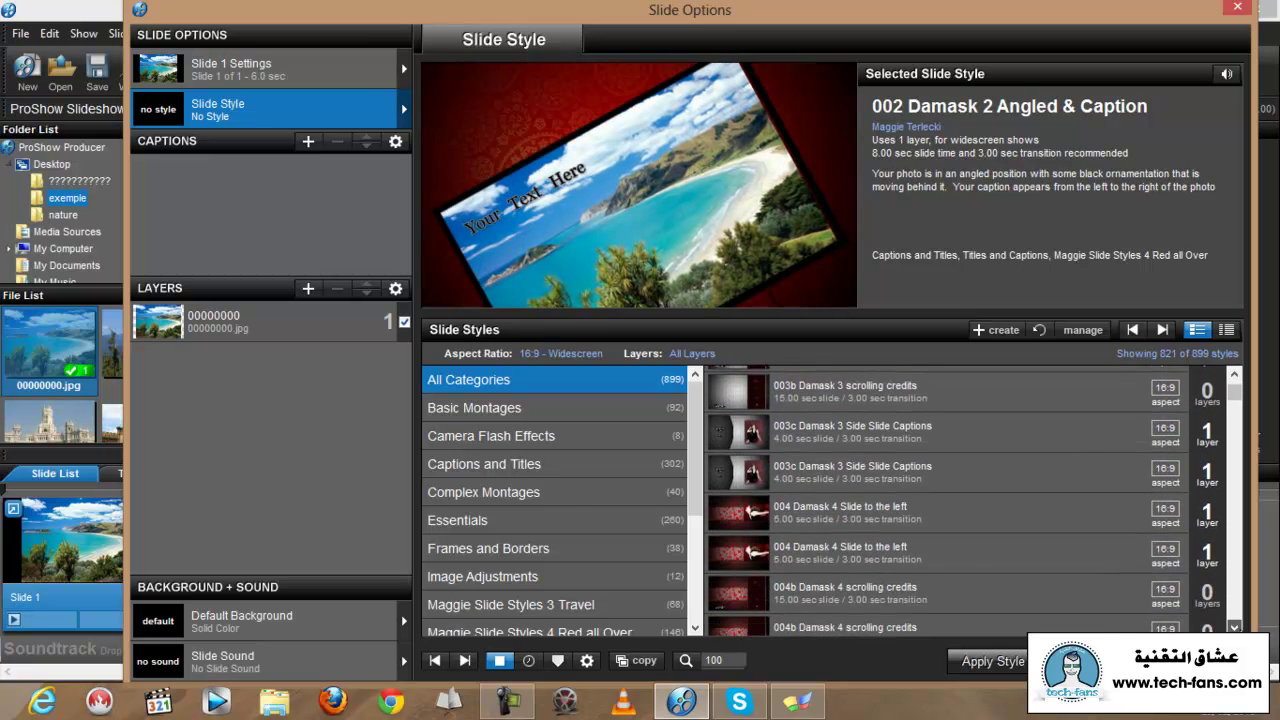
scroll(947, 500, "down", 6)
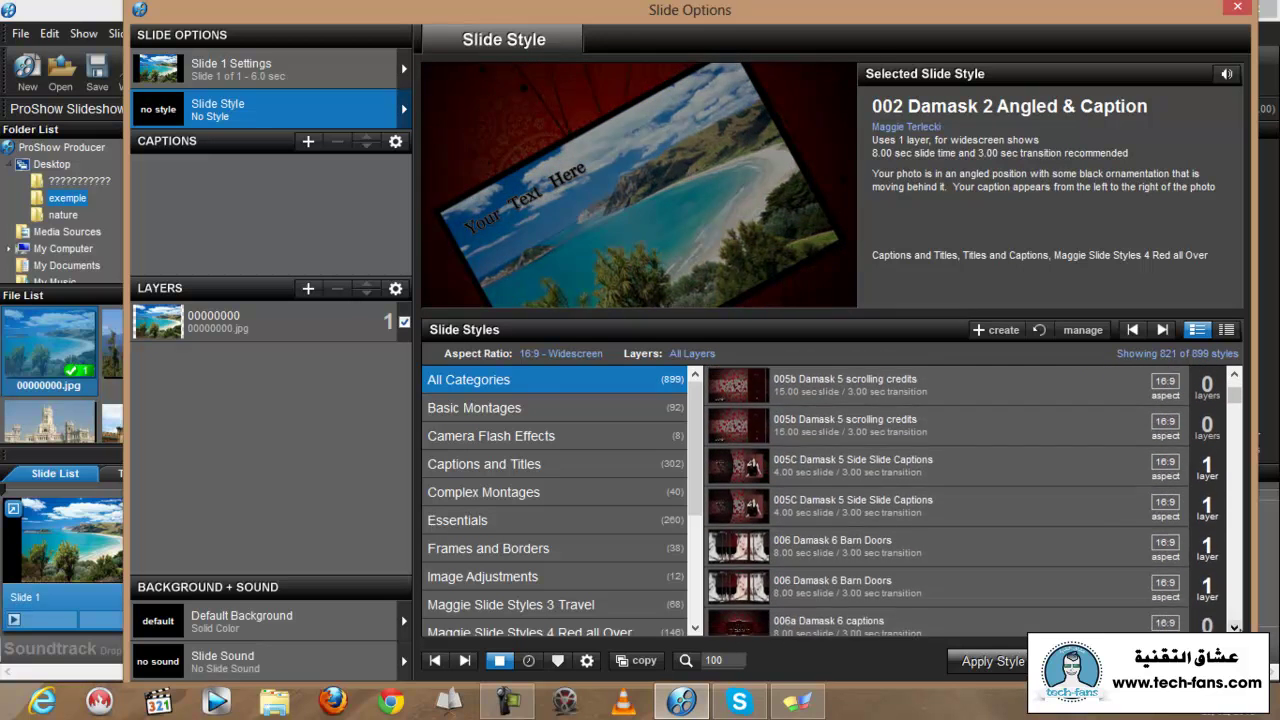
scroll(947, 500, "down", 5)
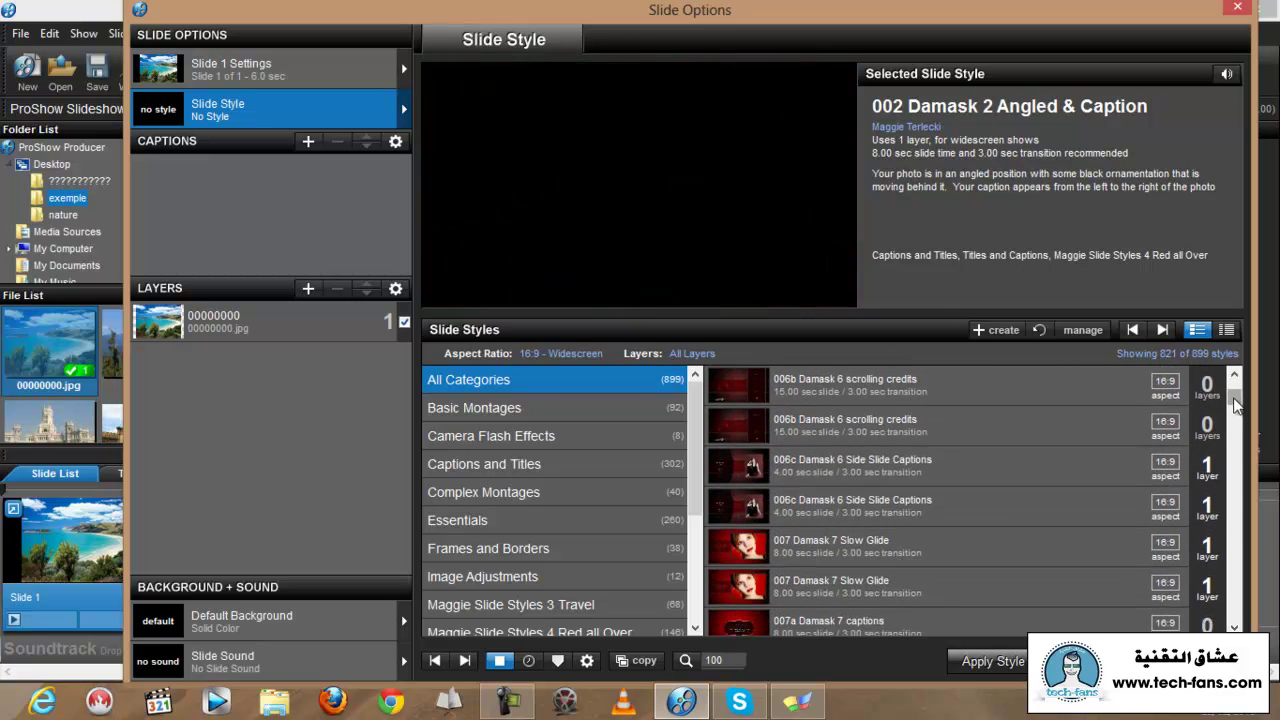
left_click_drag(1237, 417, 1233, 458)
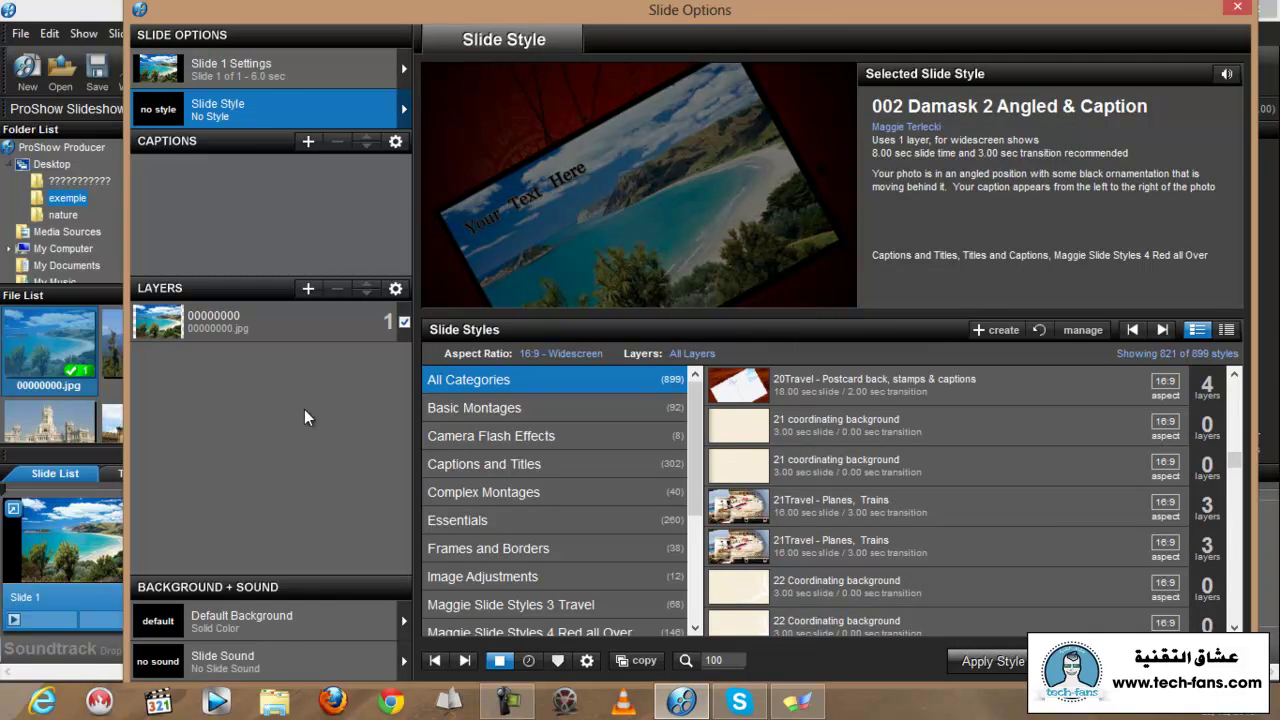
Add 626.jpg and Big Bend velly photos1.jpg from the exemple folder as extra layers of the slide.
left_click_drag(635, 8, 812, 8)
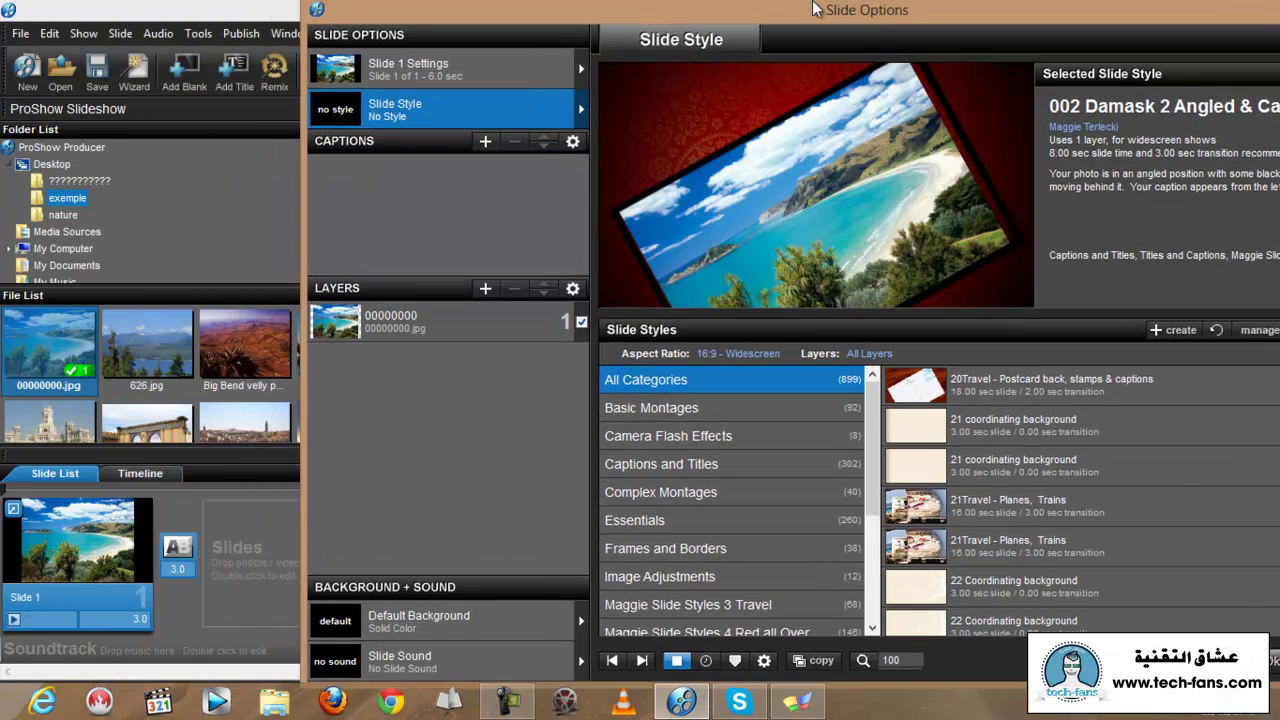
left_click(486, 289)
left_click(415, 404)
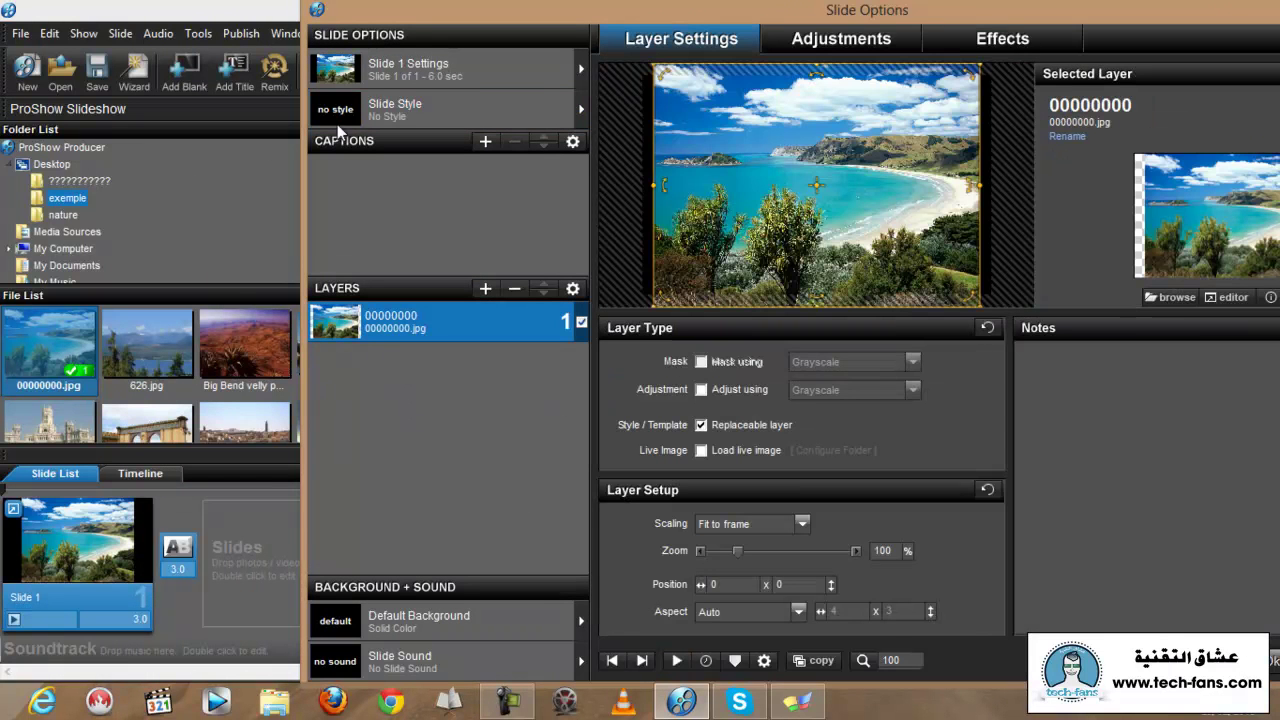
left_click(389, 107)
left_click_drag(133, 331, 376, 377)
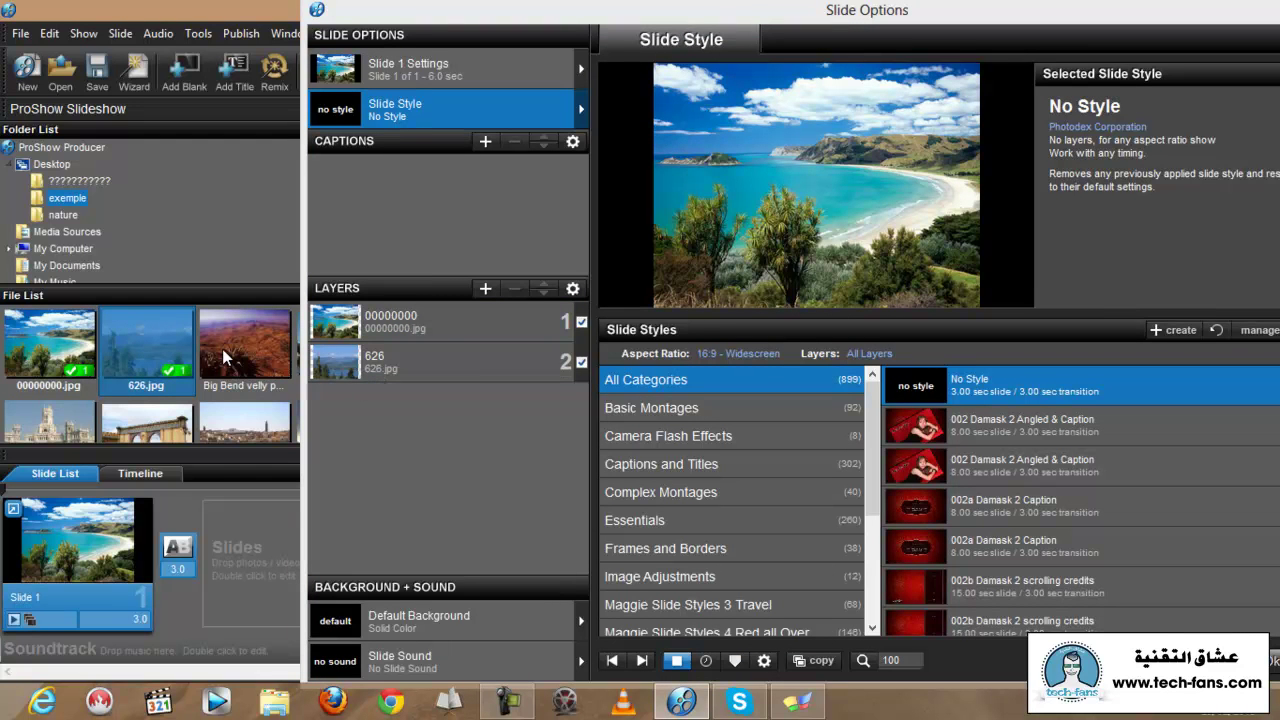
left_click_drag(222, 349, 429, 416)
left_click_drag(868, 10, 624, 10)
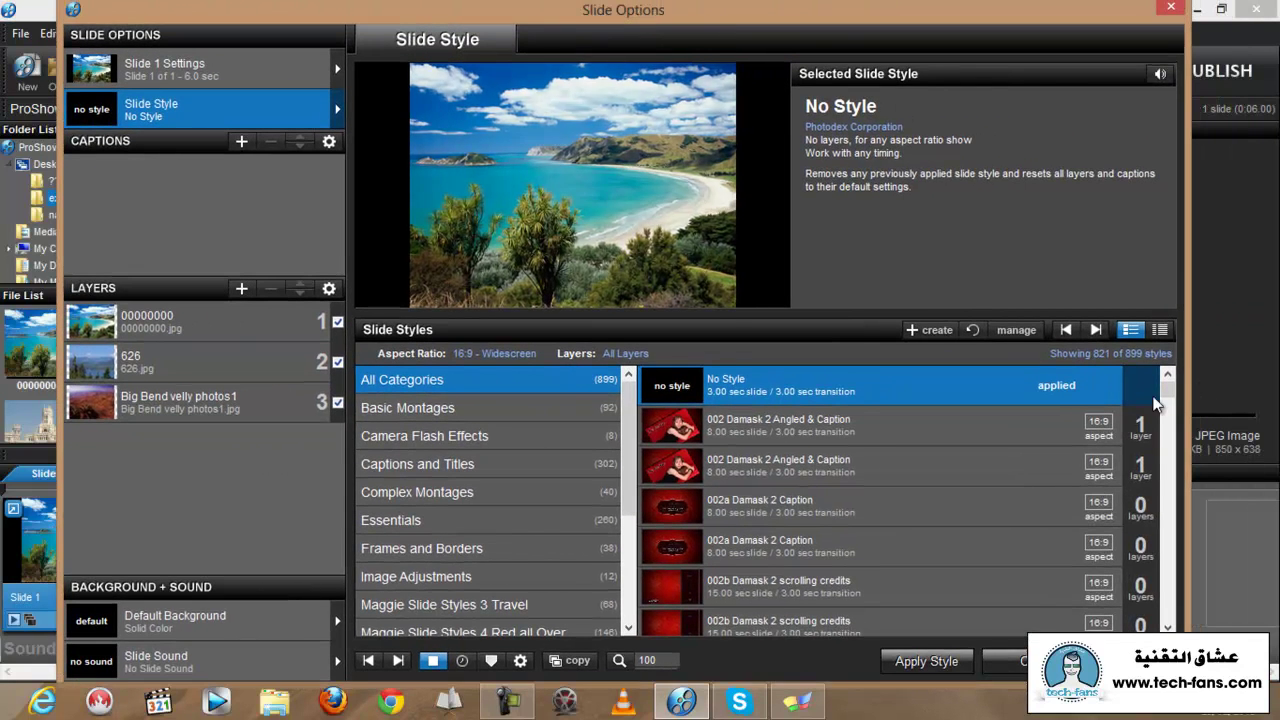
Apply the three-layer 21Travel - Planes, Trains slide style to the slide.
left_click_drag(1167, 392, 1172, 466)
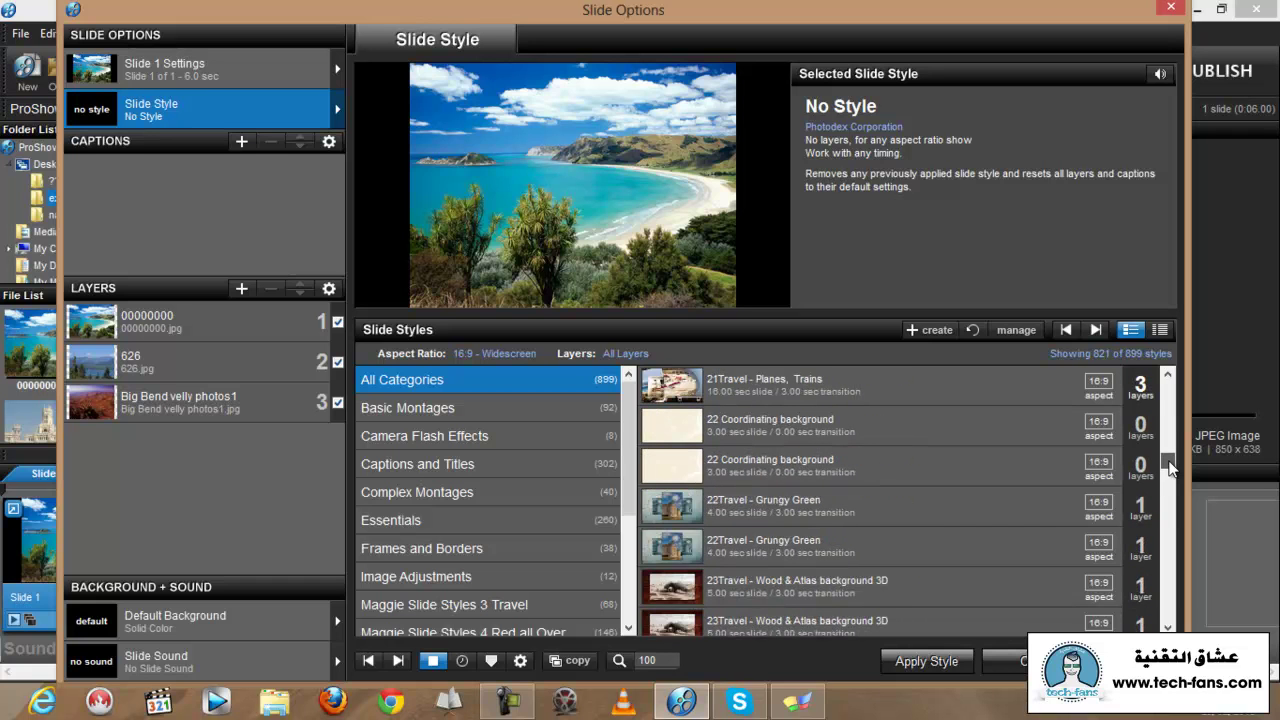
left_click(777, 387)
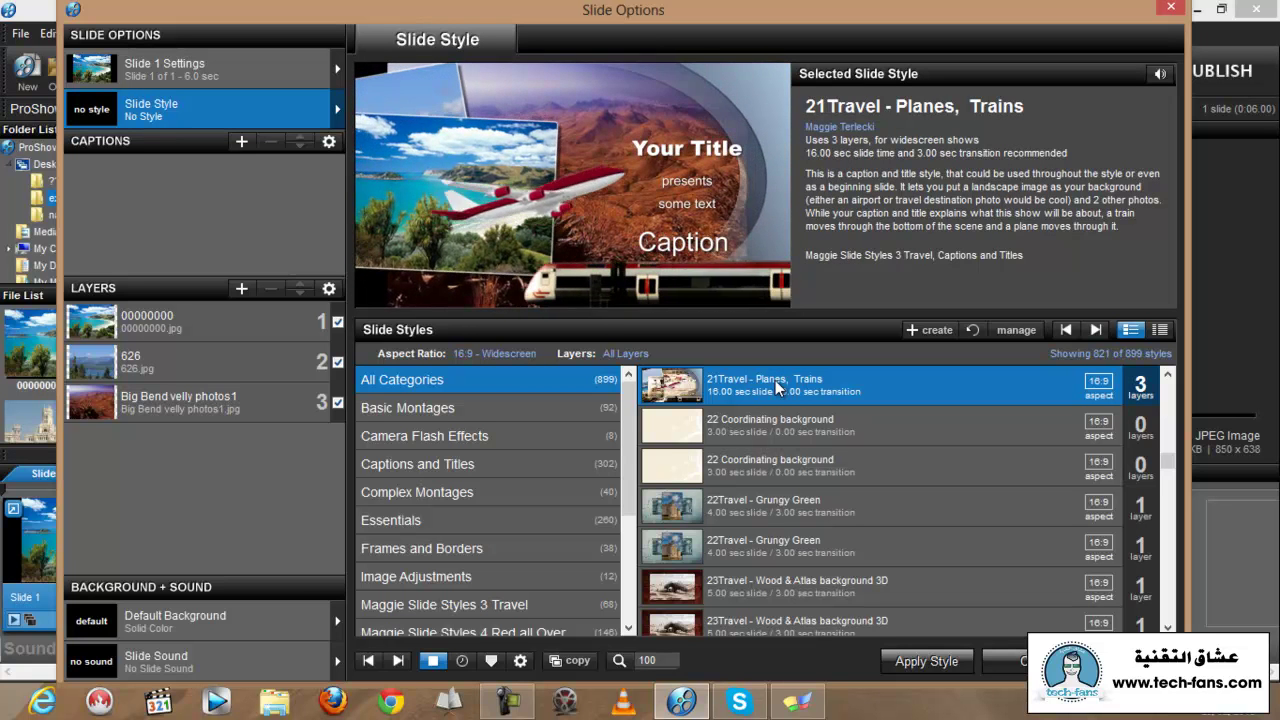
left_click(928, 660)
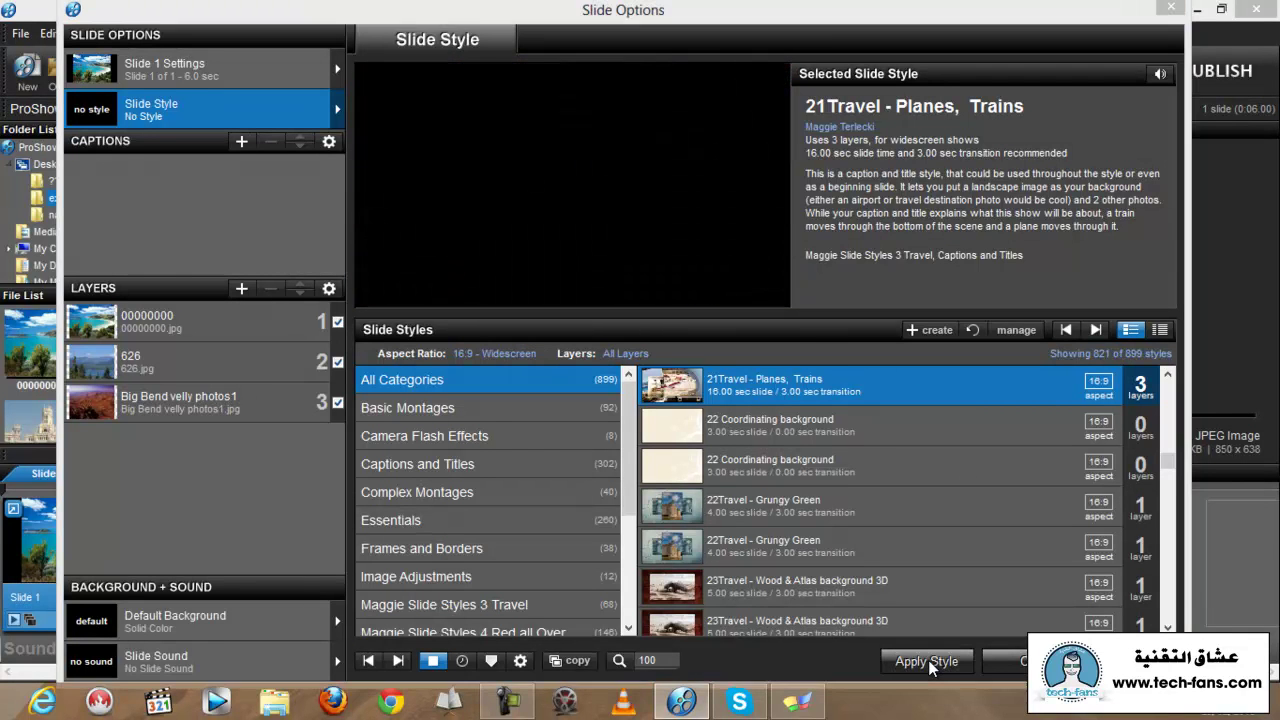
left_click(663, 414)
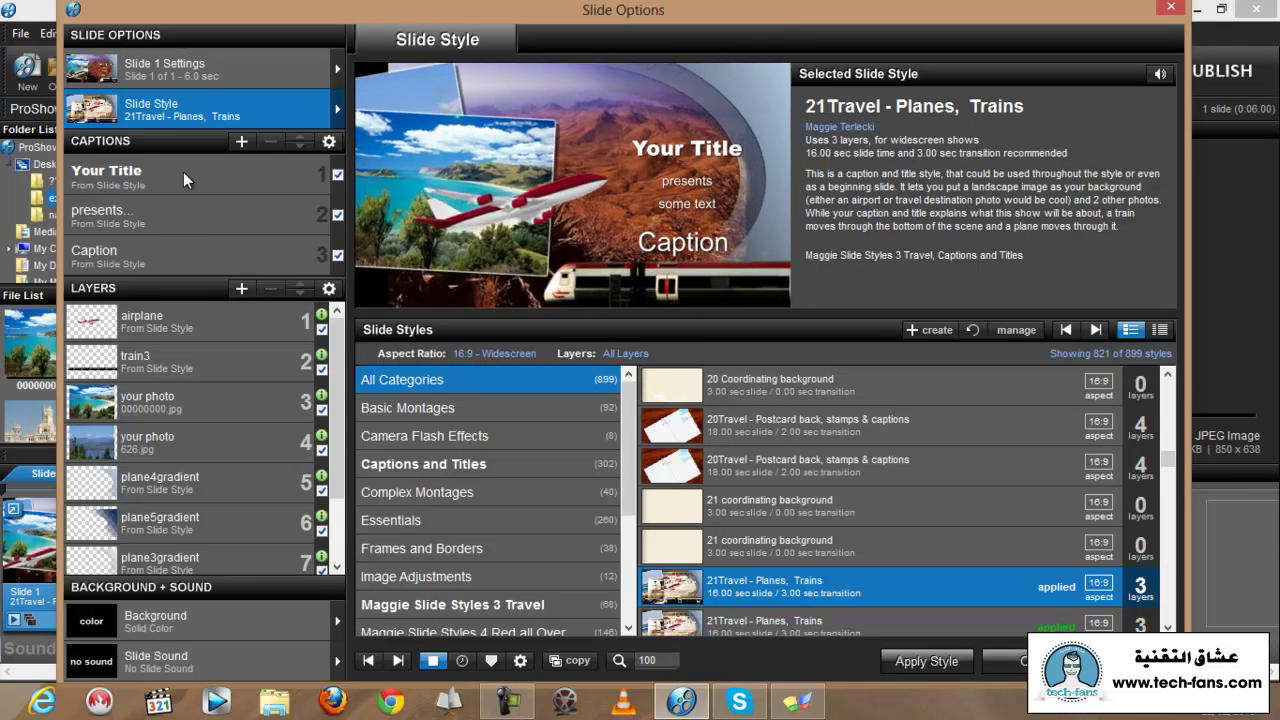
Replace the "Your Title" caption text with "visit".
left_click(183, 172)
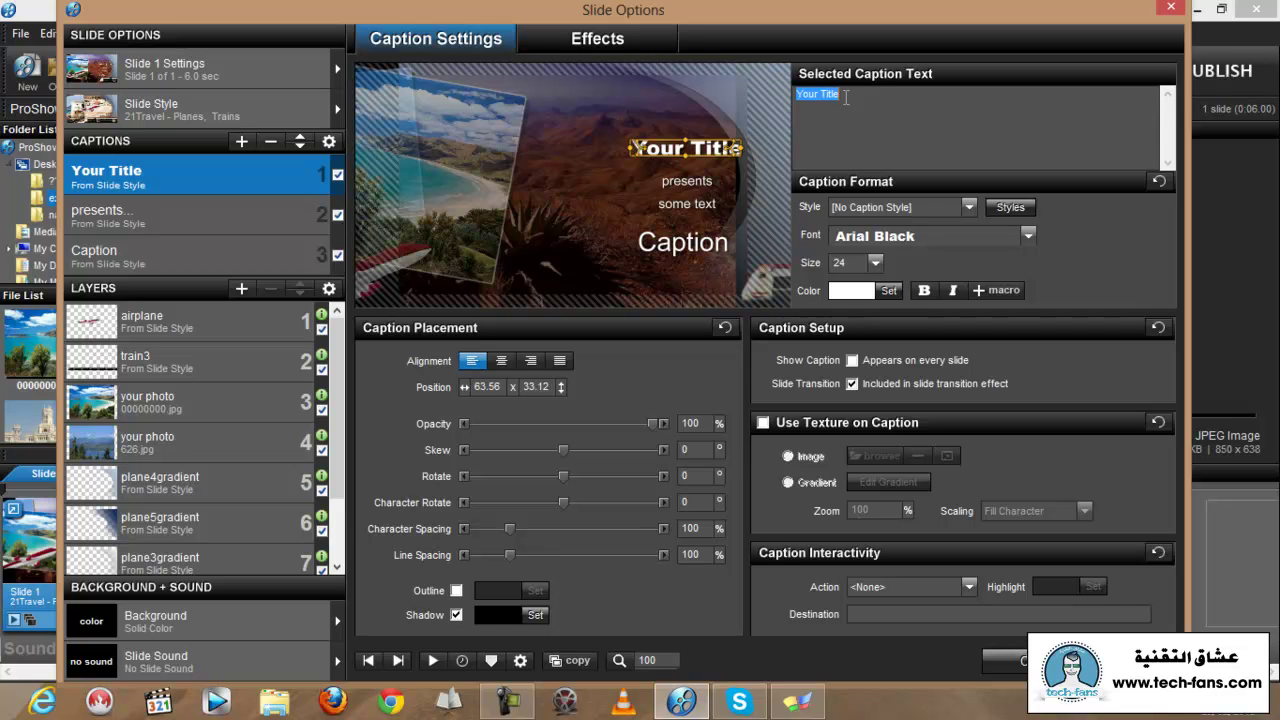
type("vi")
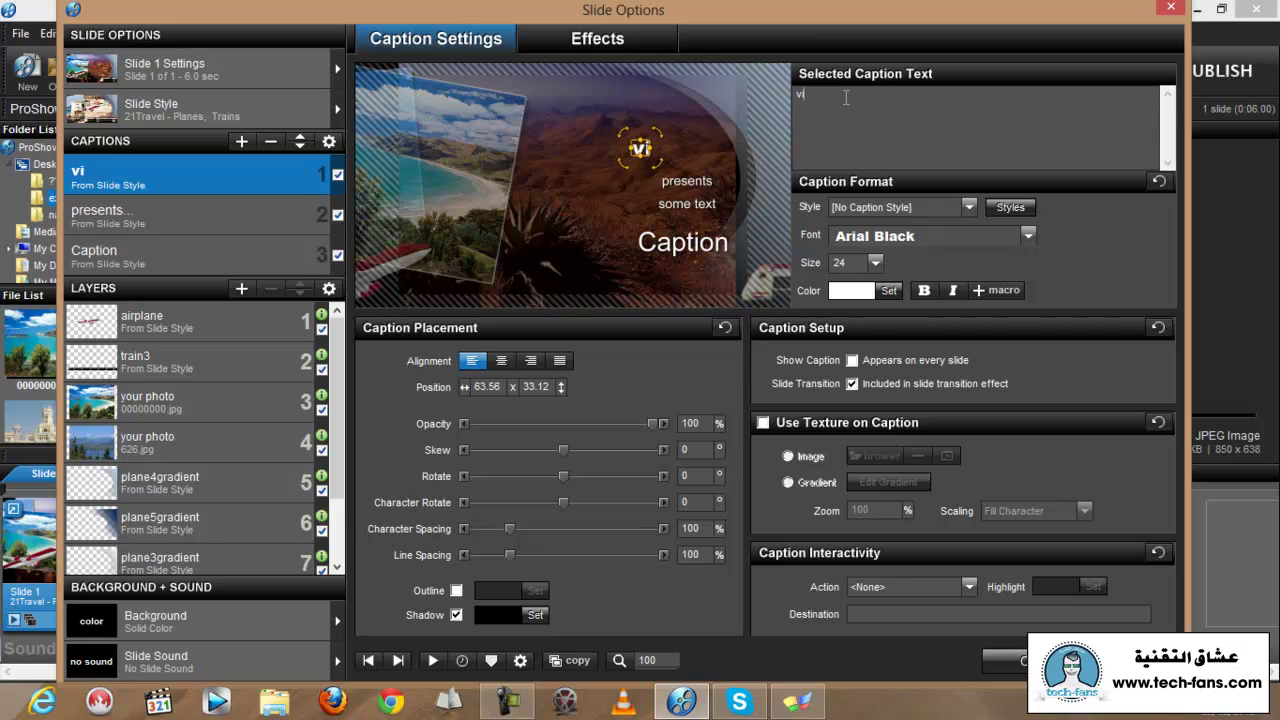
type("sit")
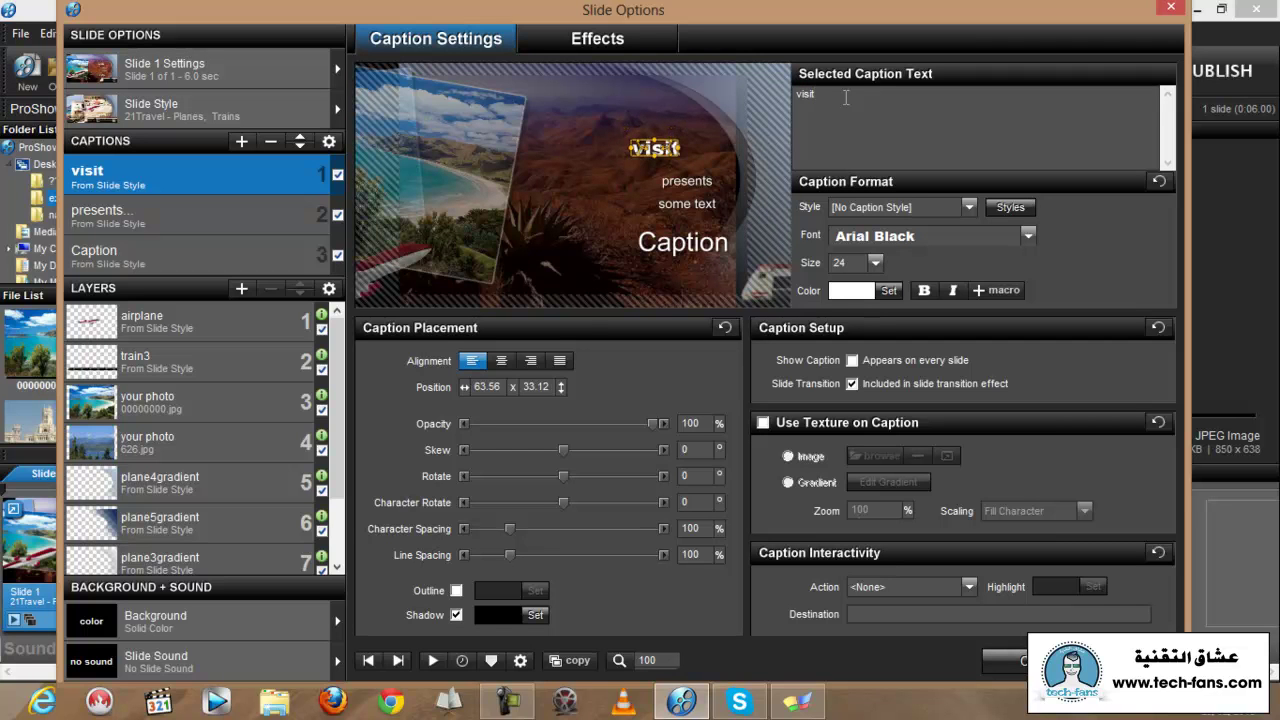
Replace the second caption's text with "your" and "favorit" on separate lines.
left_click(138, 206)
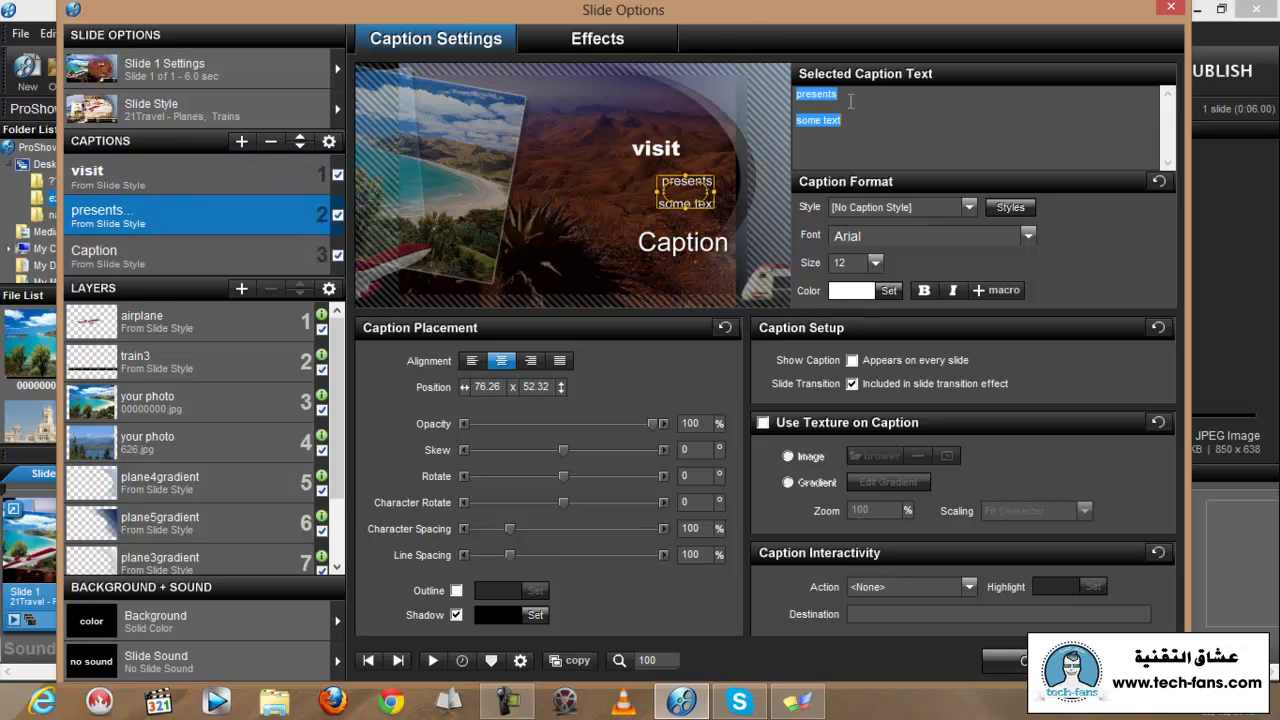
type("your")
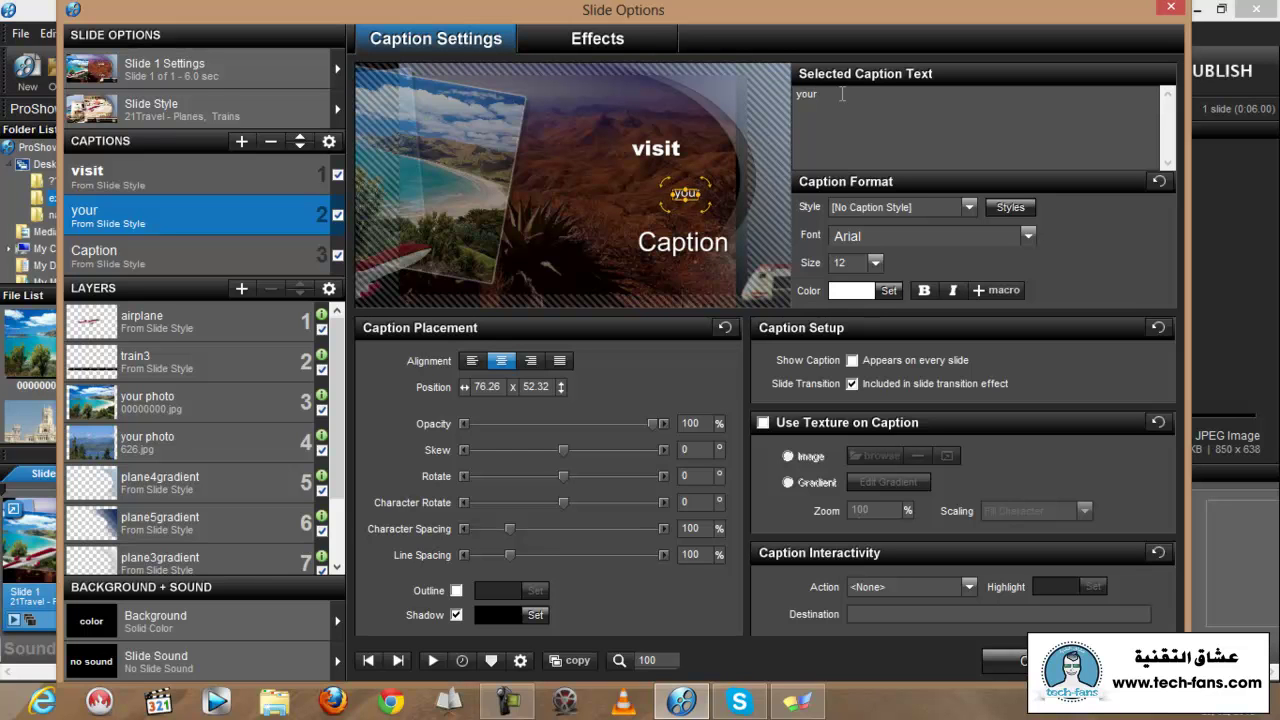
key("Return")
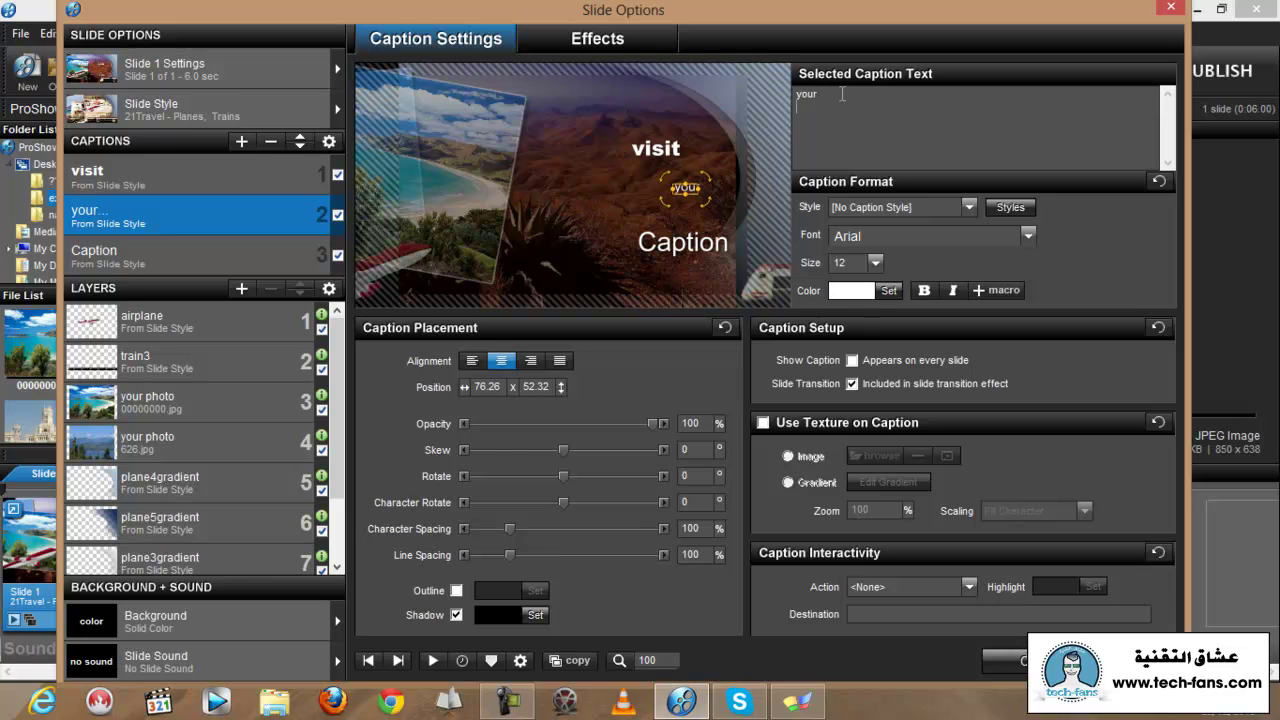
type("fav")
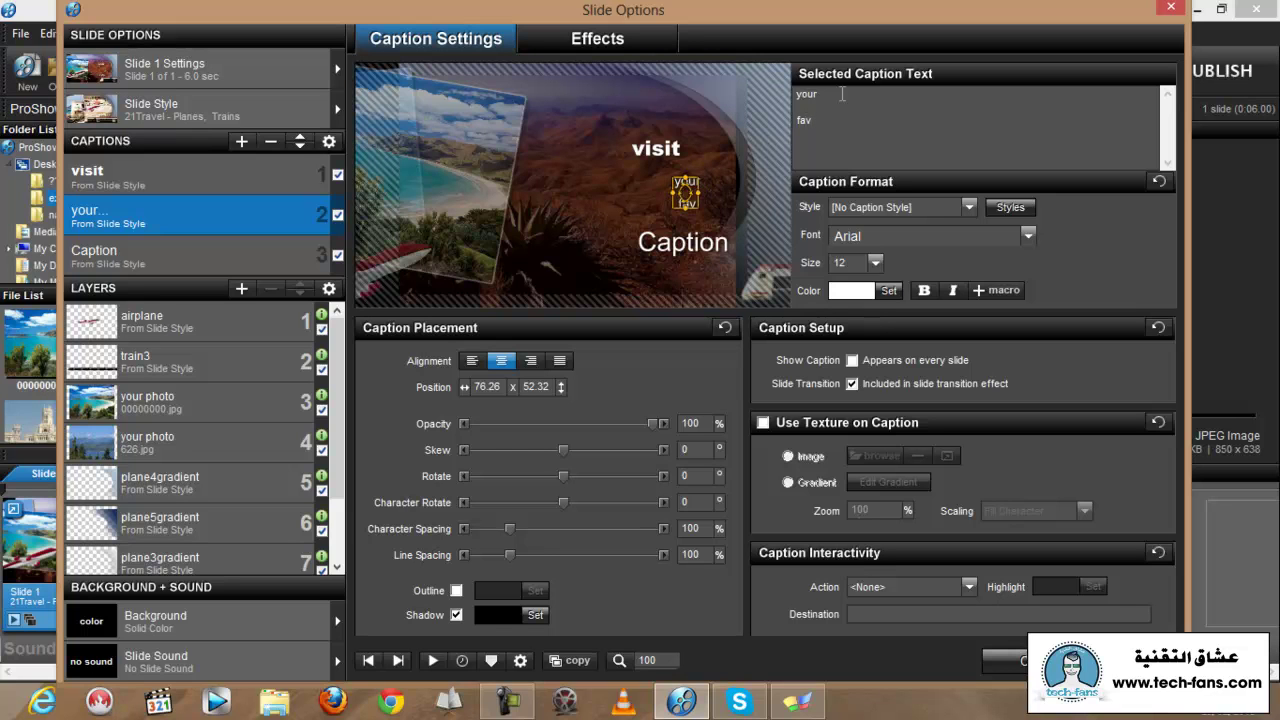
type("orite")
key("BackSpace")
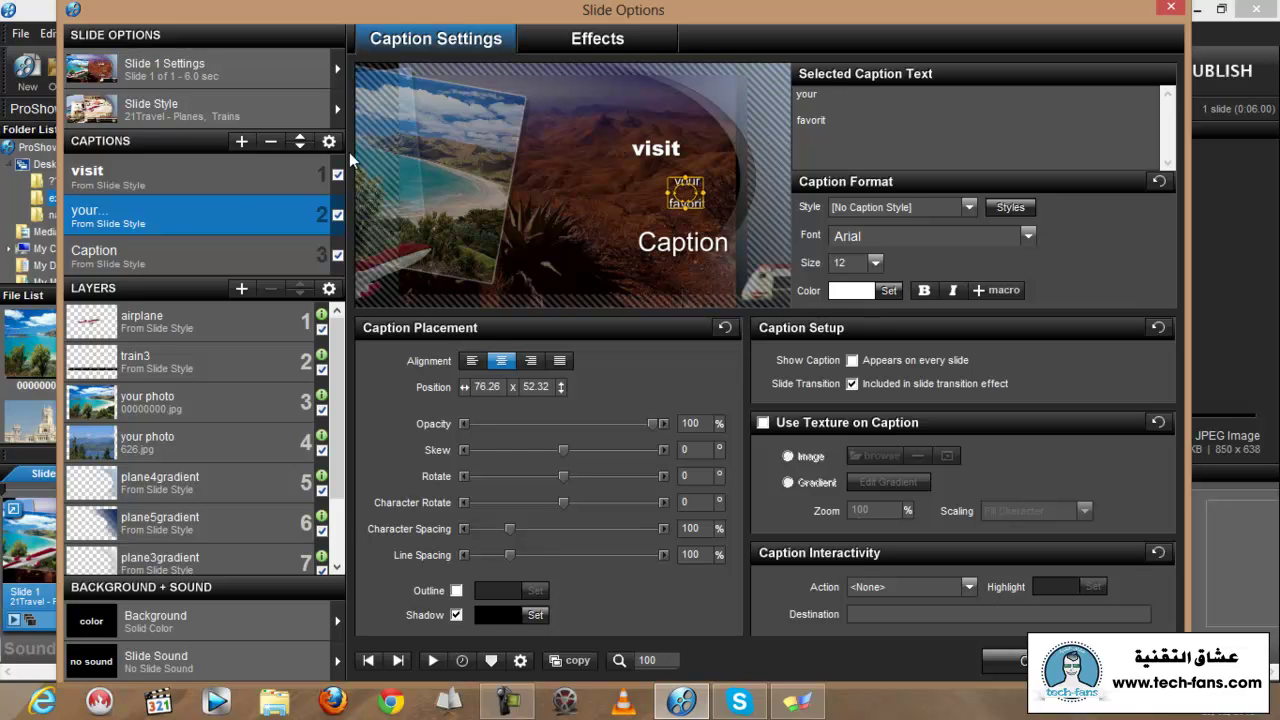
Replace the third caption's text with "contry" and accept the slide options.
left_click(157, 249)
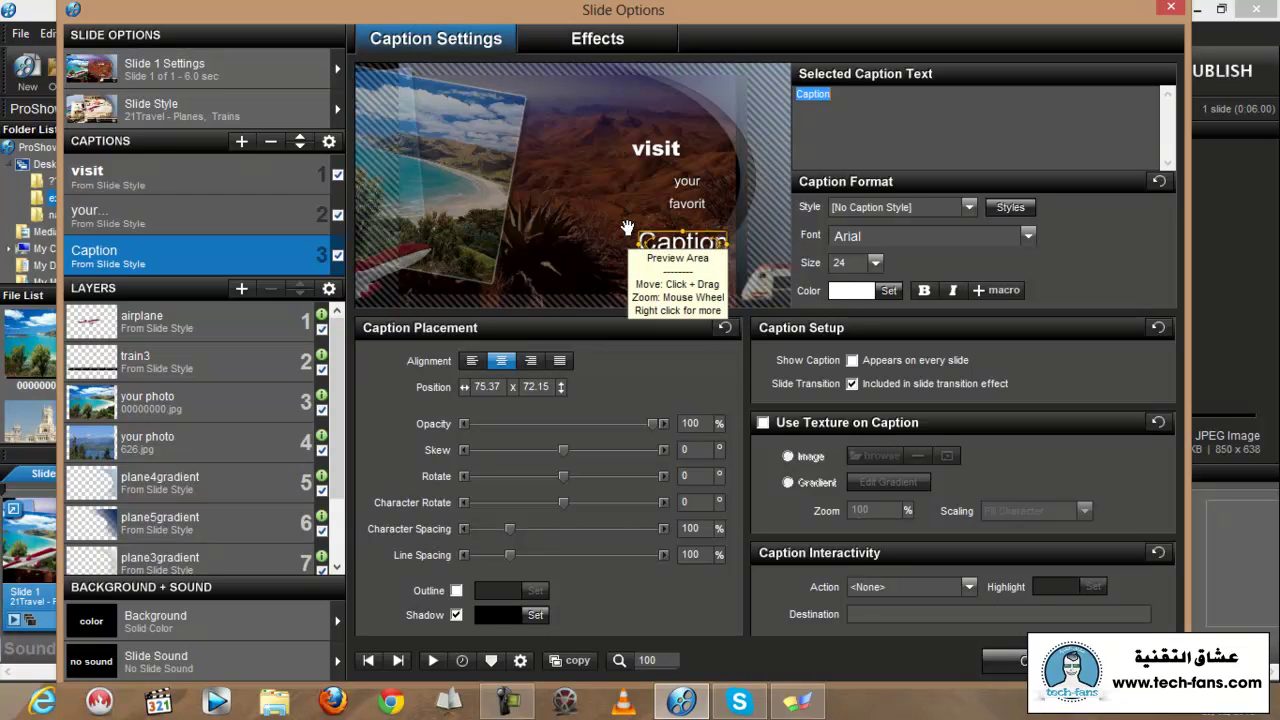
type("contry")
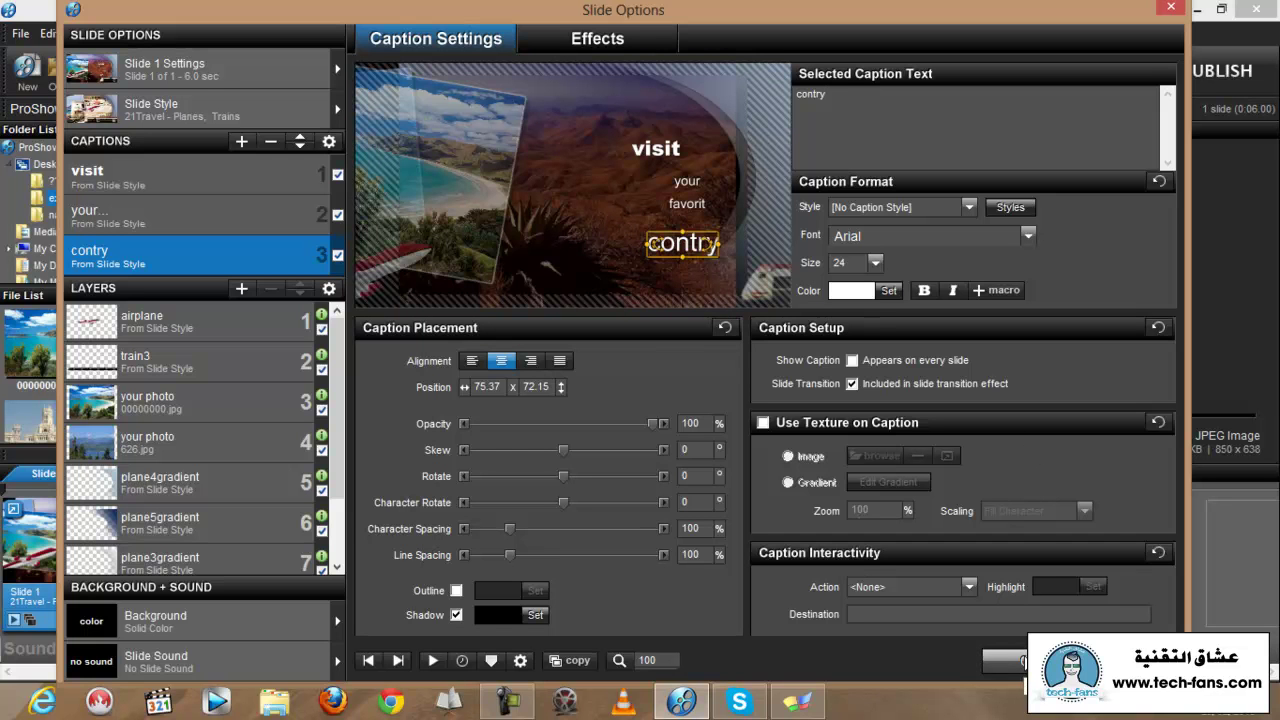
left_click(1005, 660)
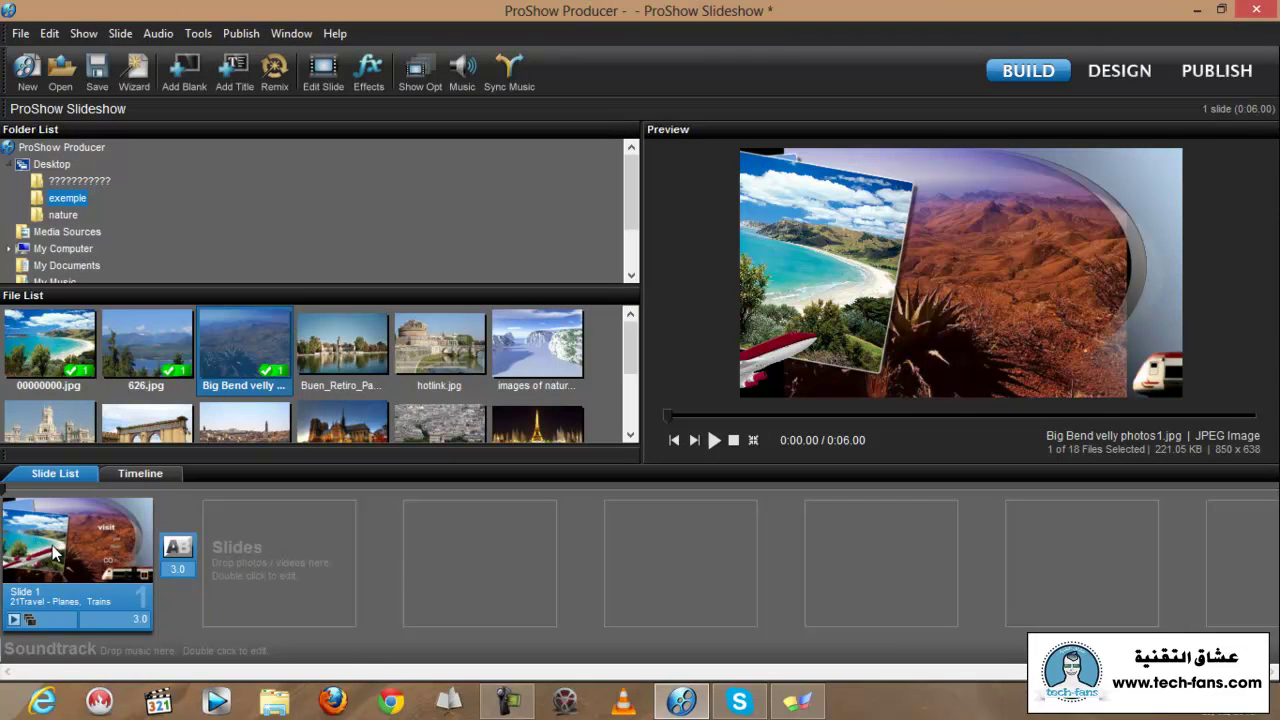
Play the slide in the preview and look through the other pictures in the exemple folder.
left_click(712, 435)
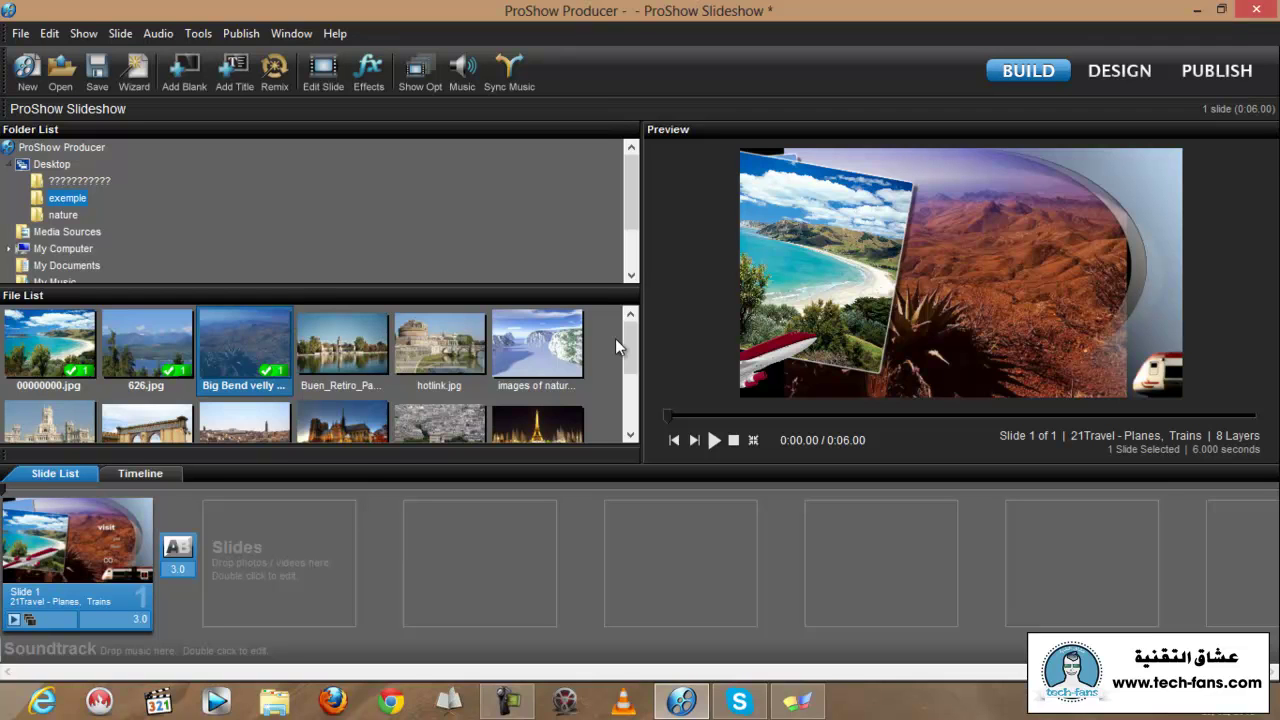
left_click(631, 433)
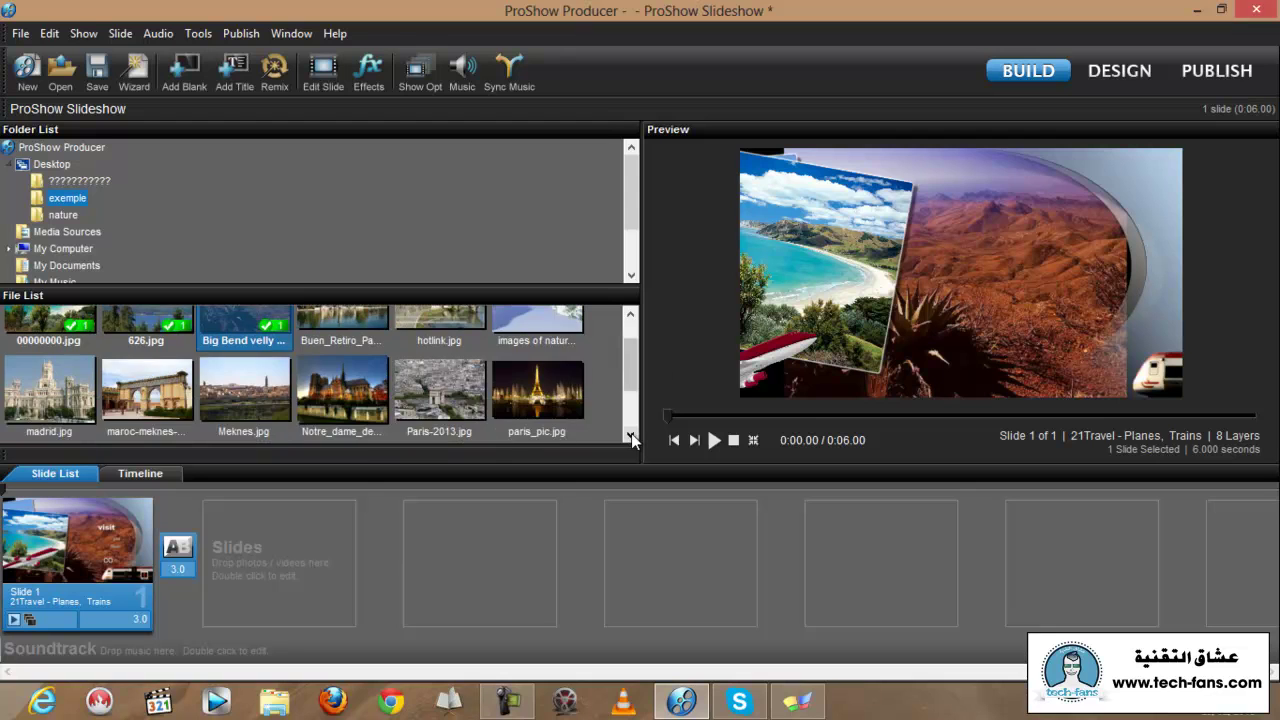
left_click(631, 313)
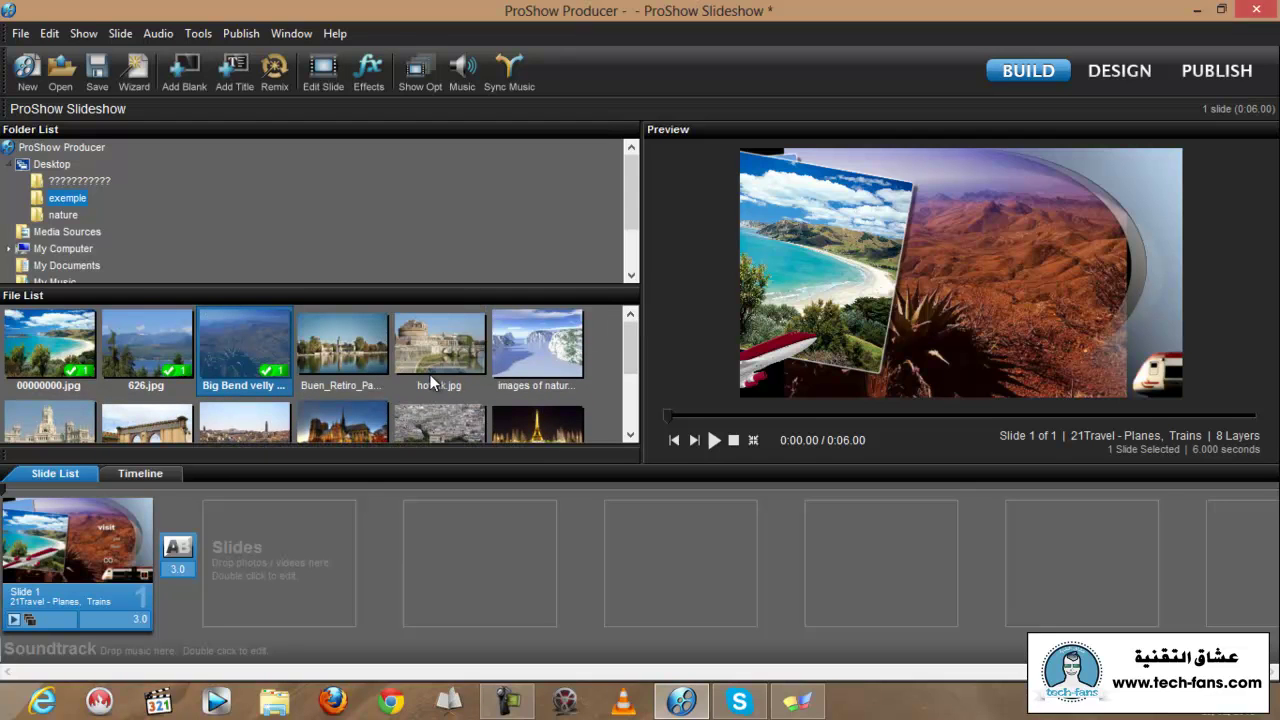
Add madrid.jpg from the exemple folder to the slide list as the second slide.
left_click(630, 435)
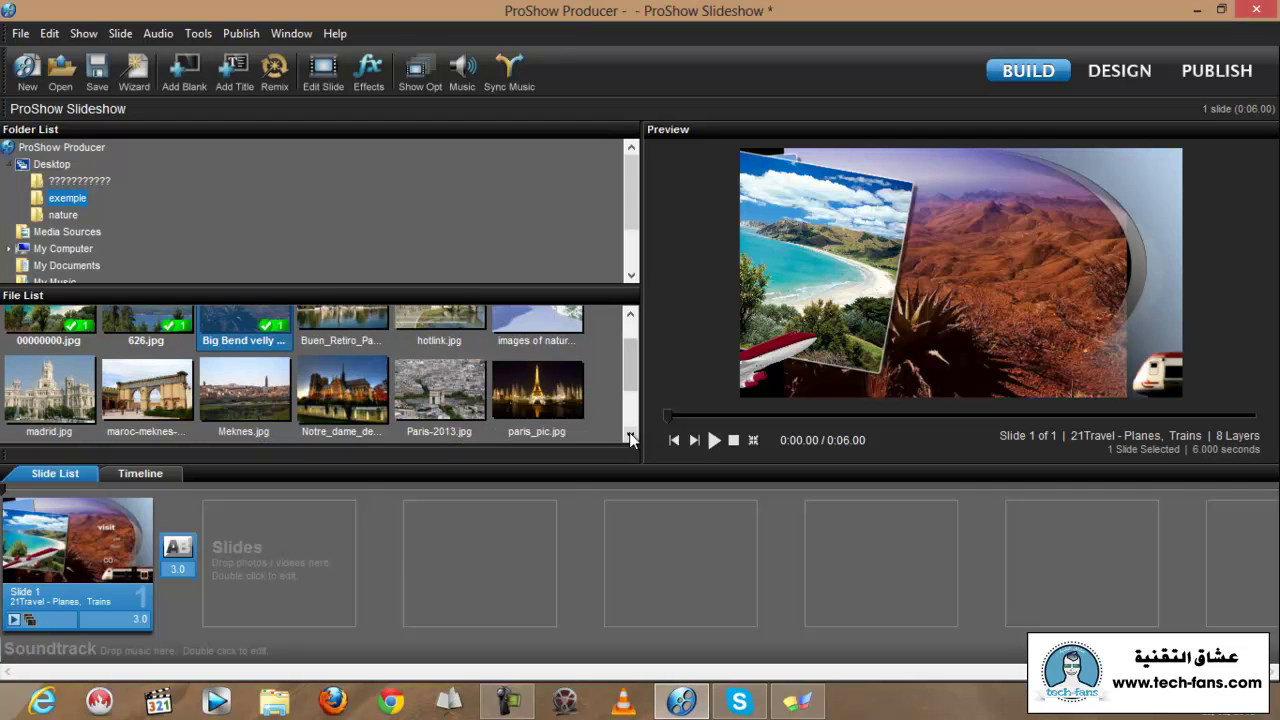
left_click(631, 314)
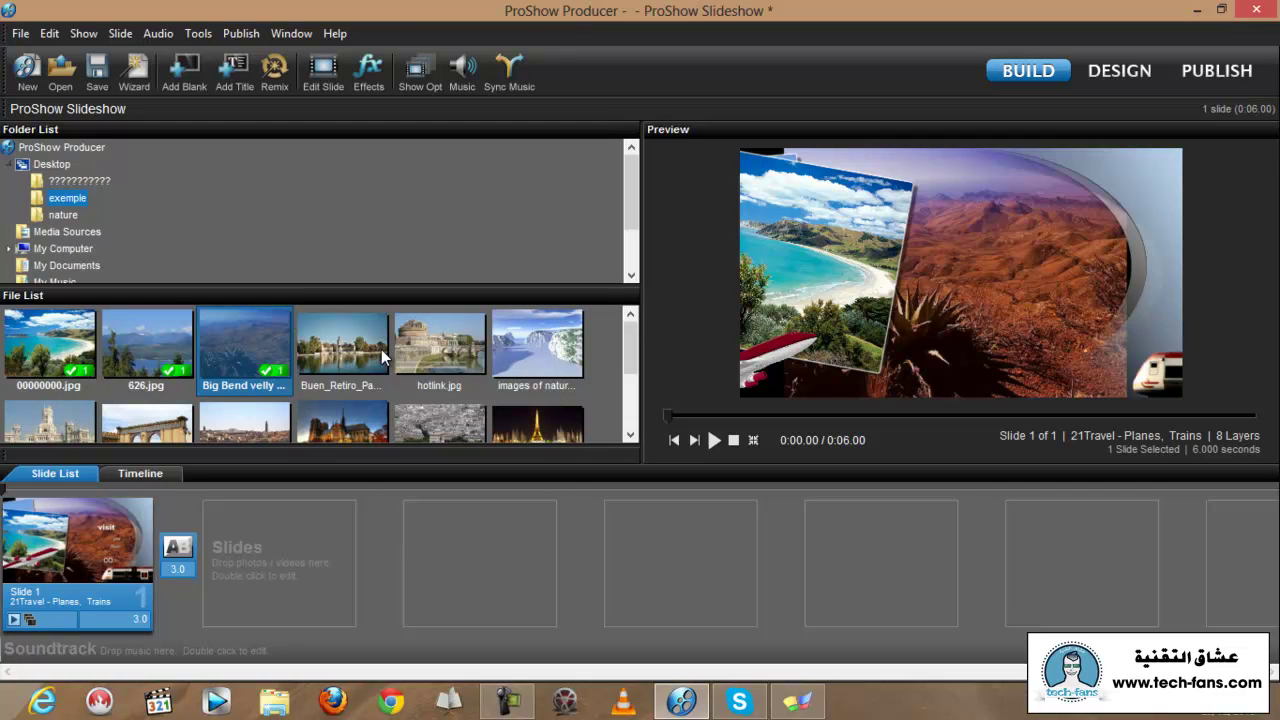
left_click(630, 434)
left_click(630, 435)
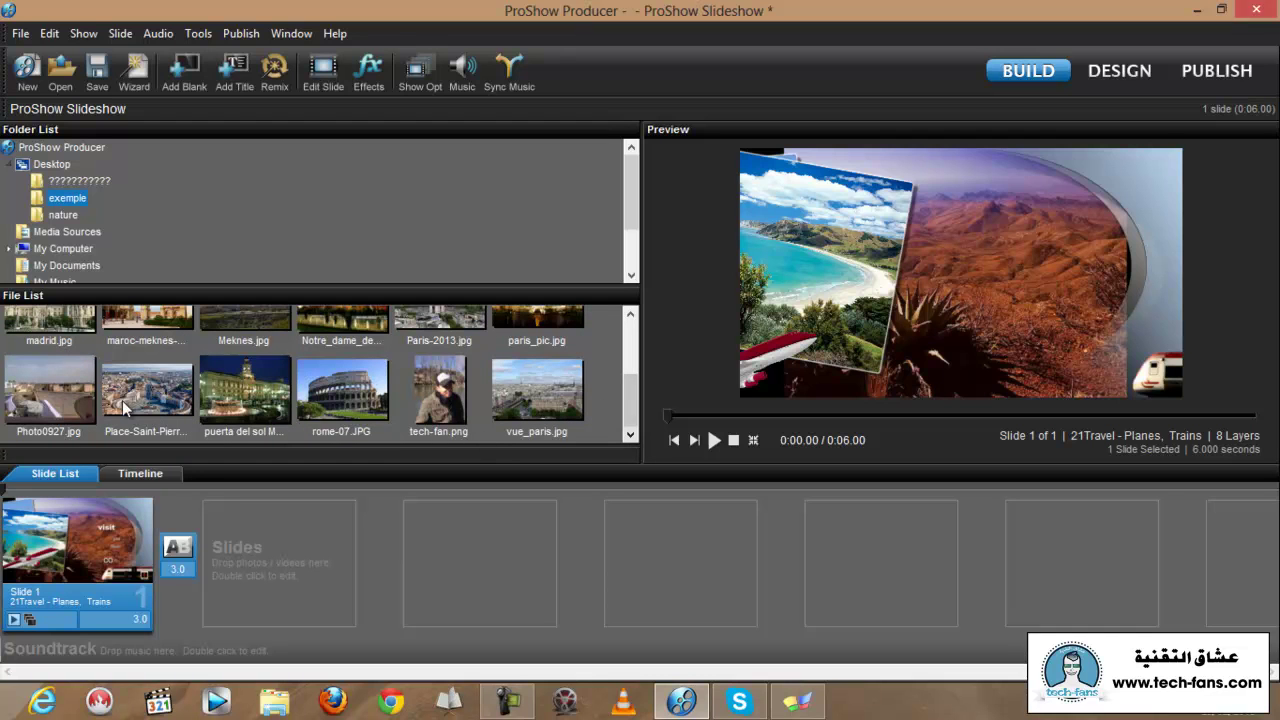
left_click_drag(52, 318, 280, 534)
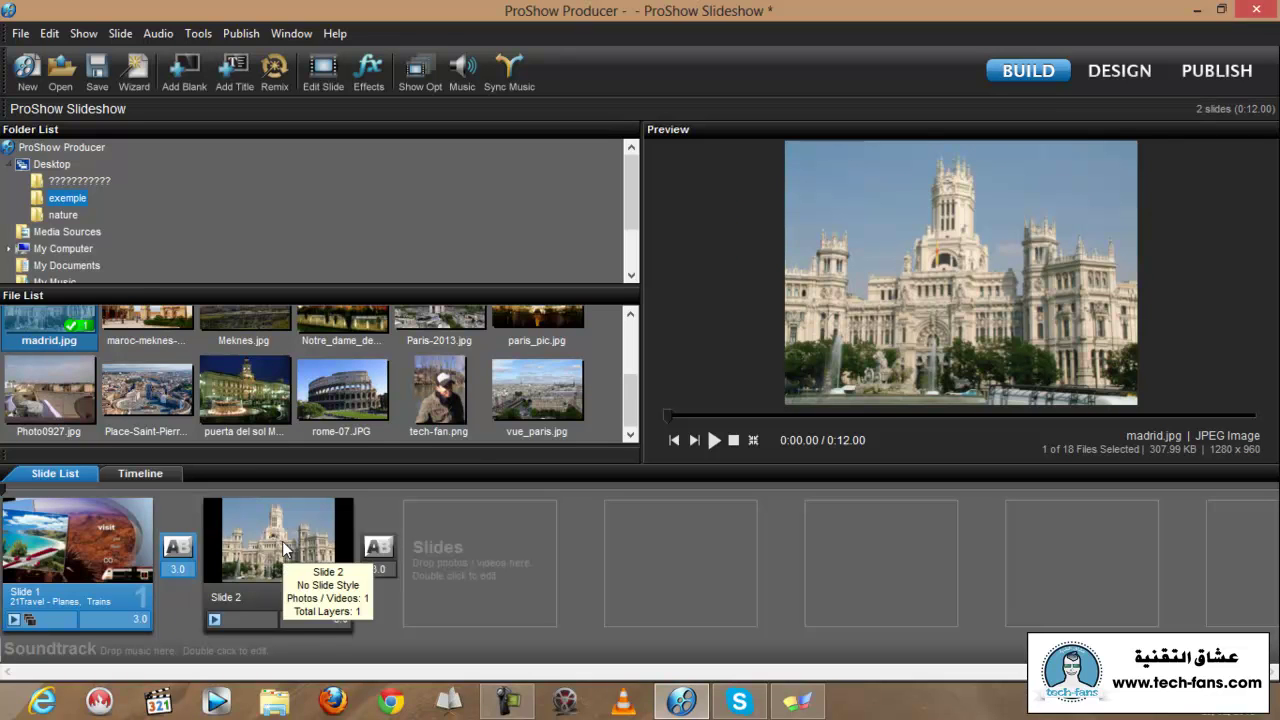
Open the slide style options for the second slide.
left_click(286, 547)
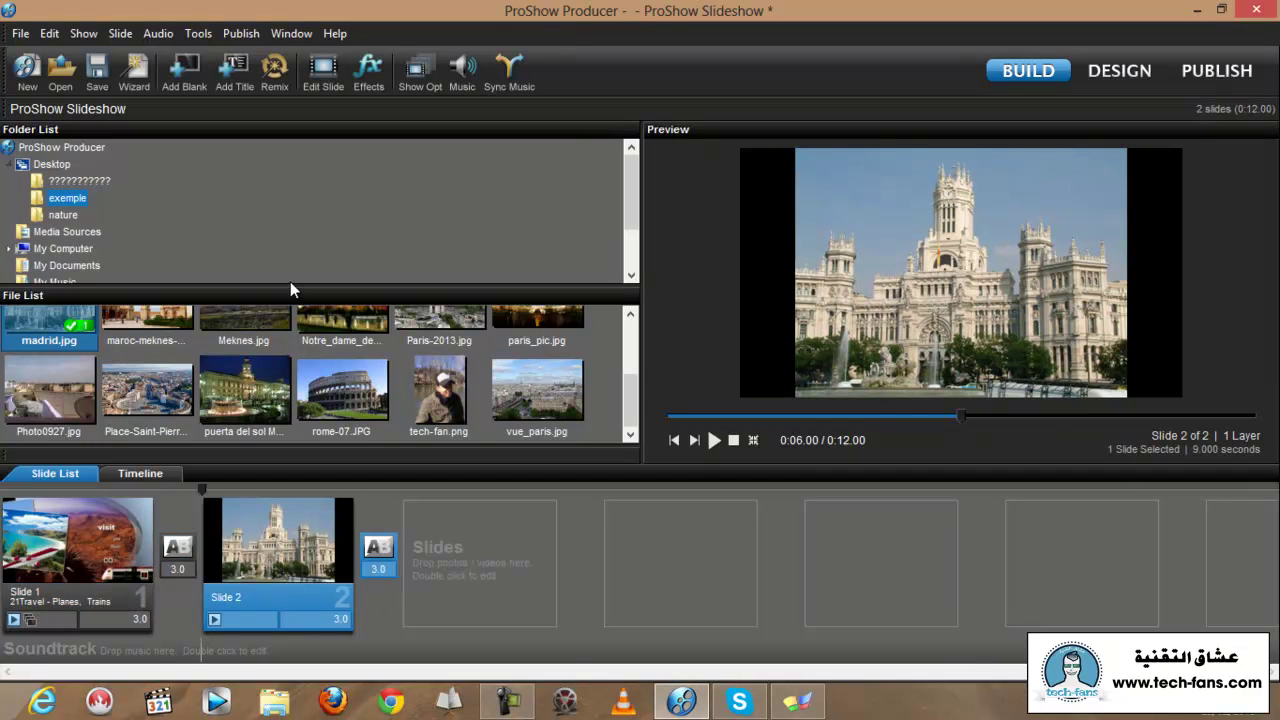
left_click(321, 68)
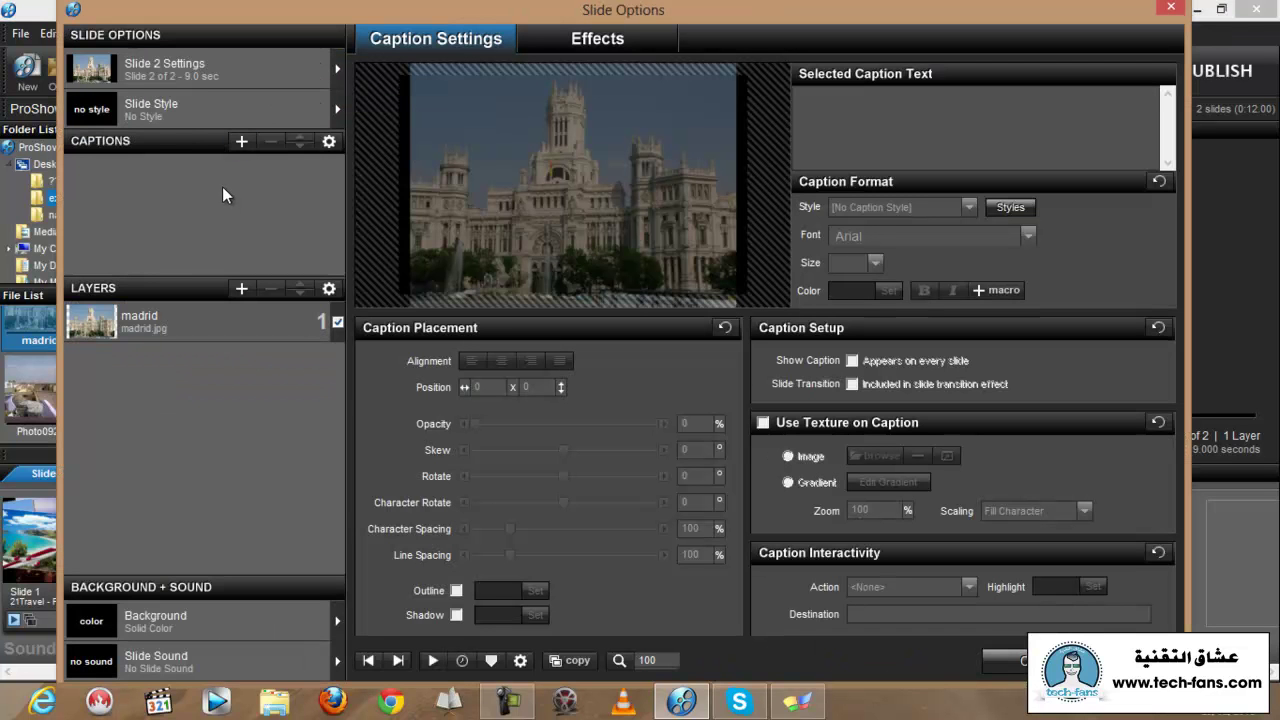
left_click(169, 111)
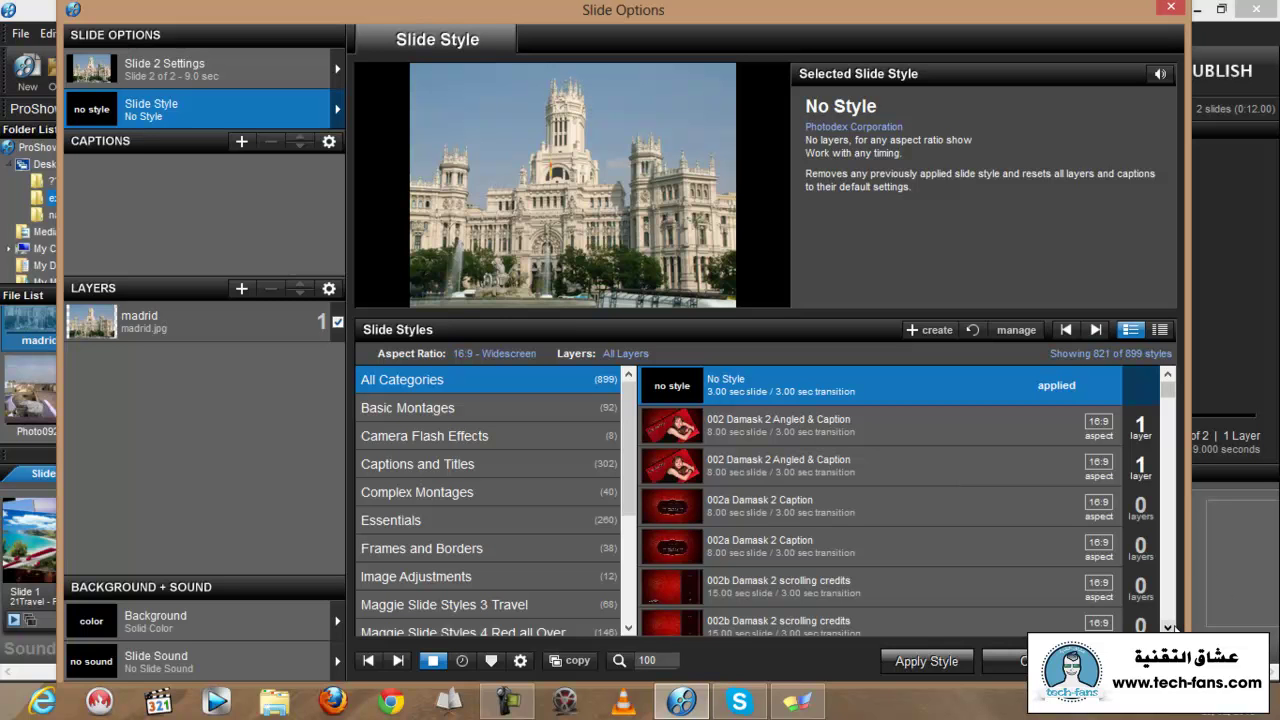
Browse the slide styles as far as the travel ones and preview 03Travel - Sand and Beach on the Madrid picture.
left_click(1168, 627)
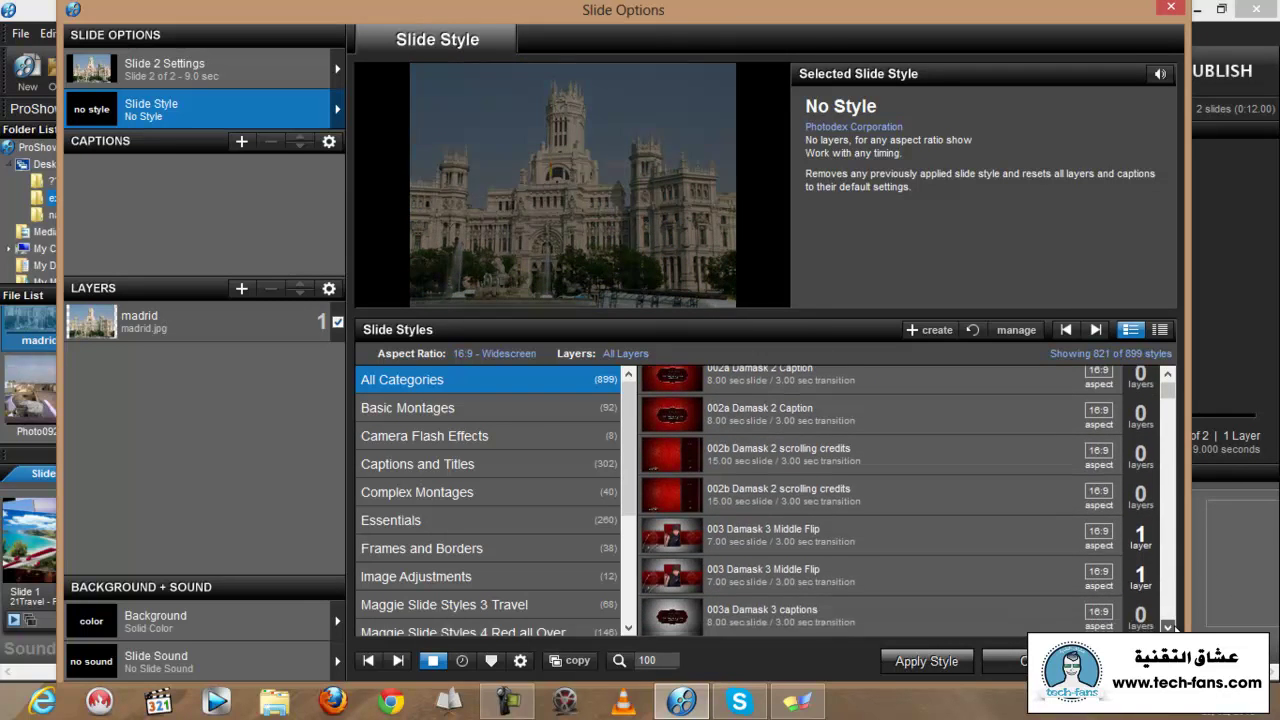
left_click(1170, 627)
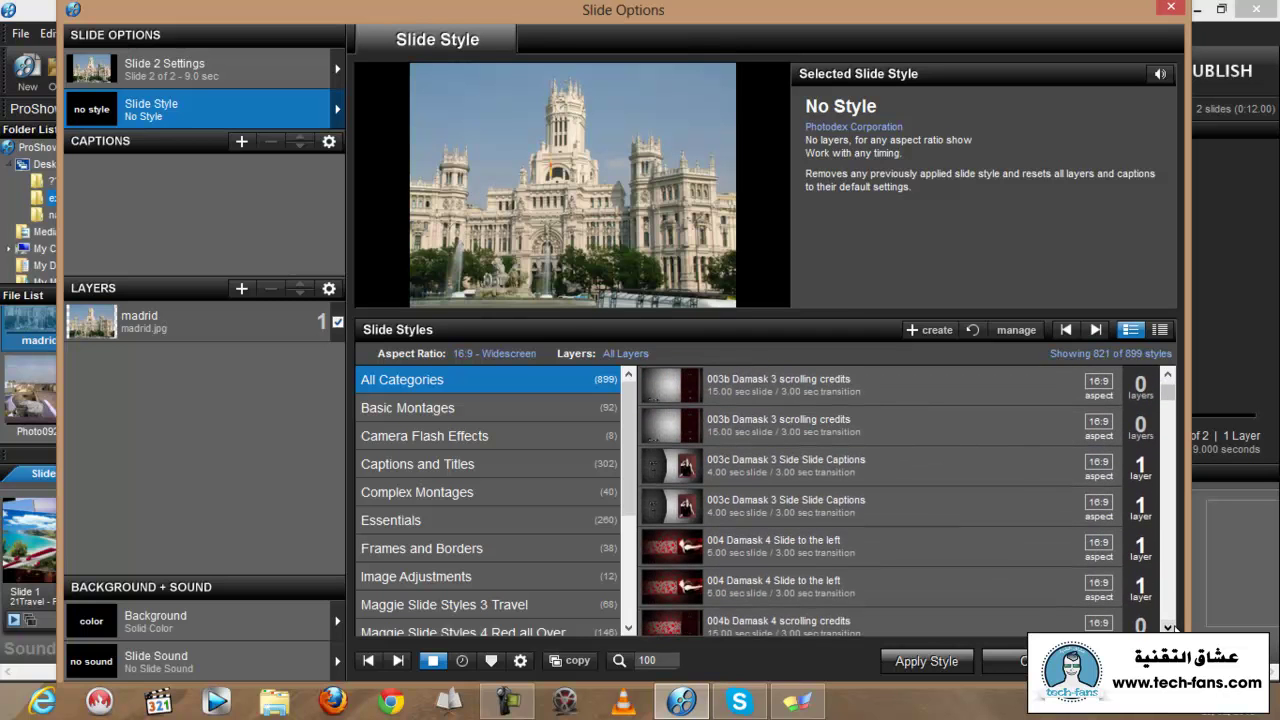
left_click(1170, 627)
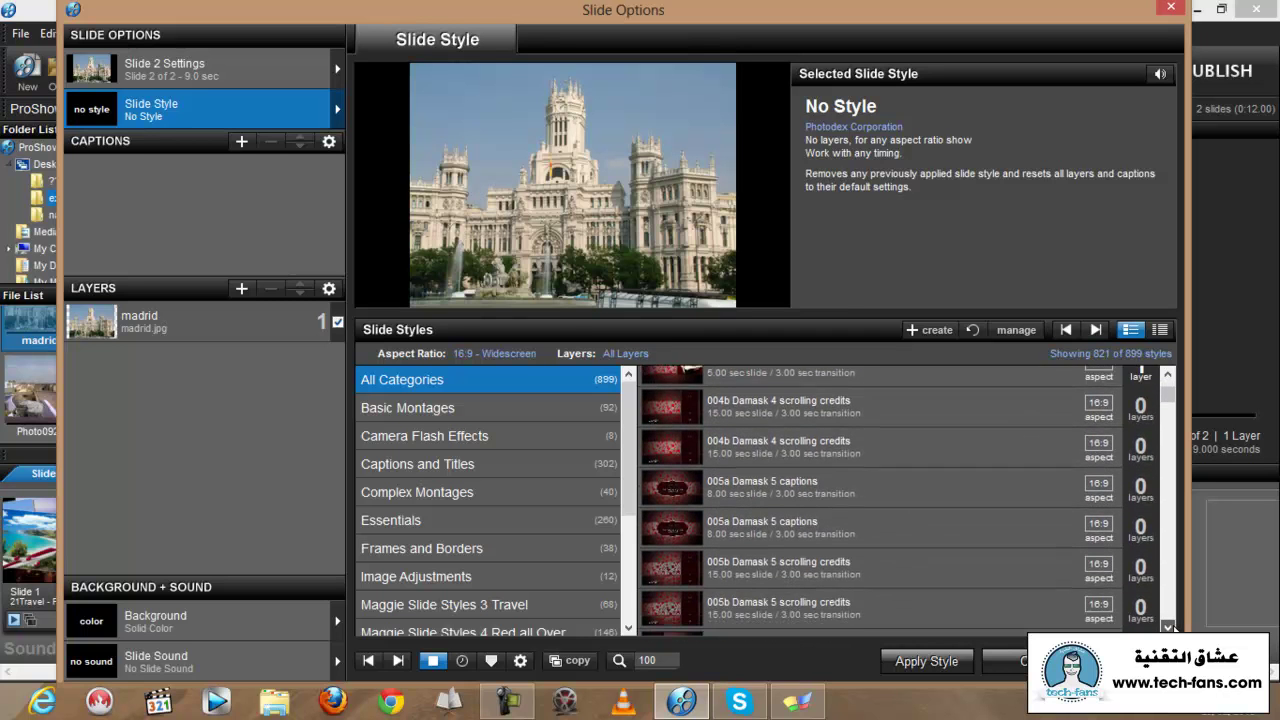
left_click(1170, 627)
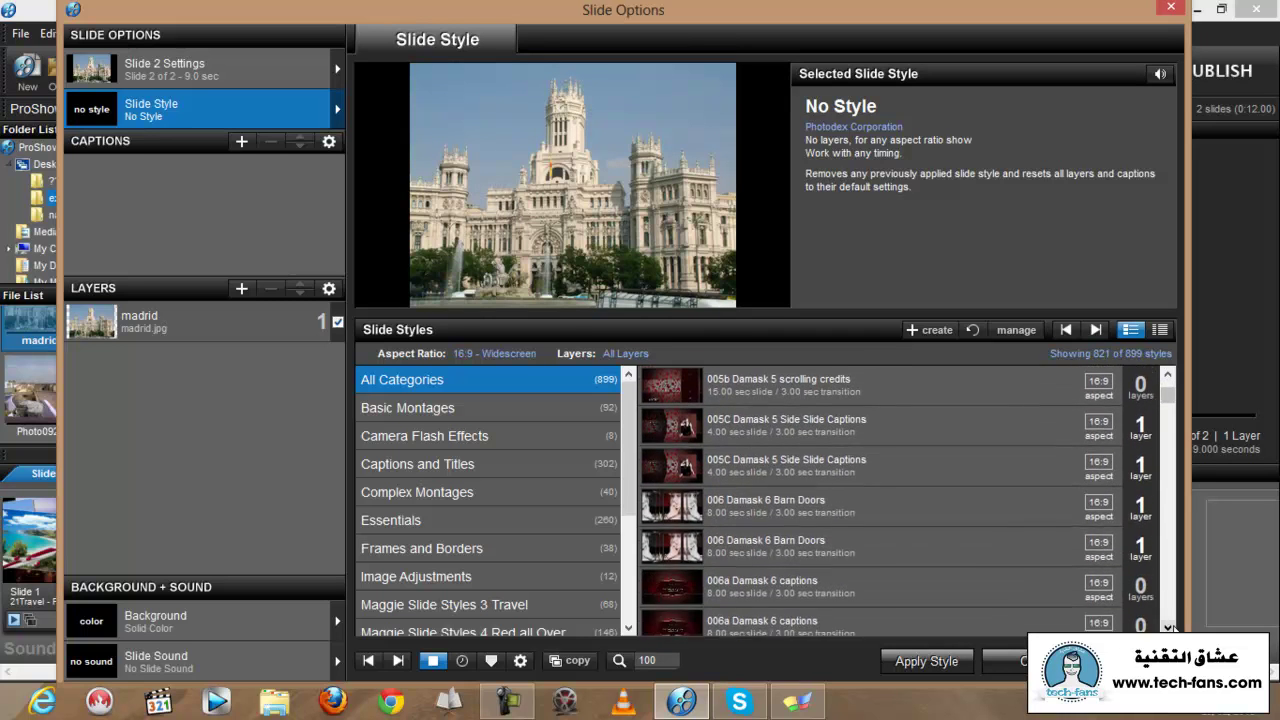
left_click(1170, 627)
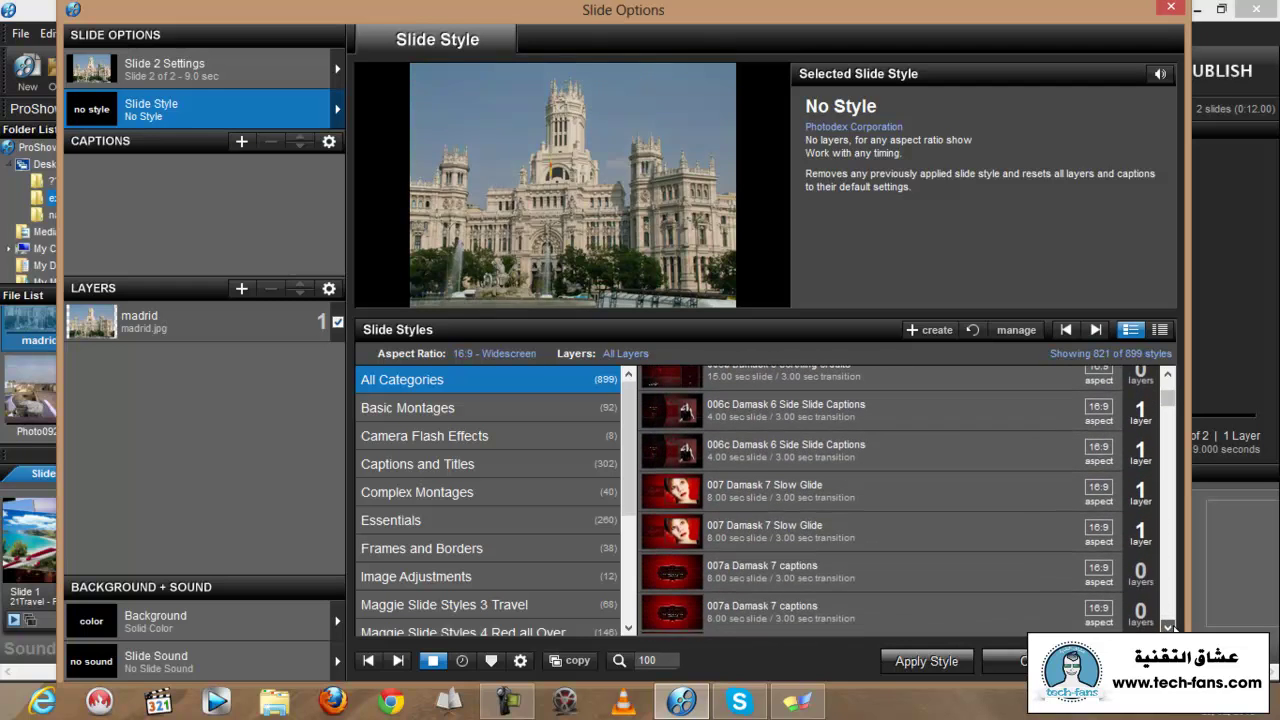
left_click(1170, 627)
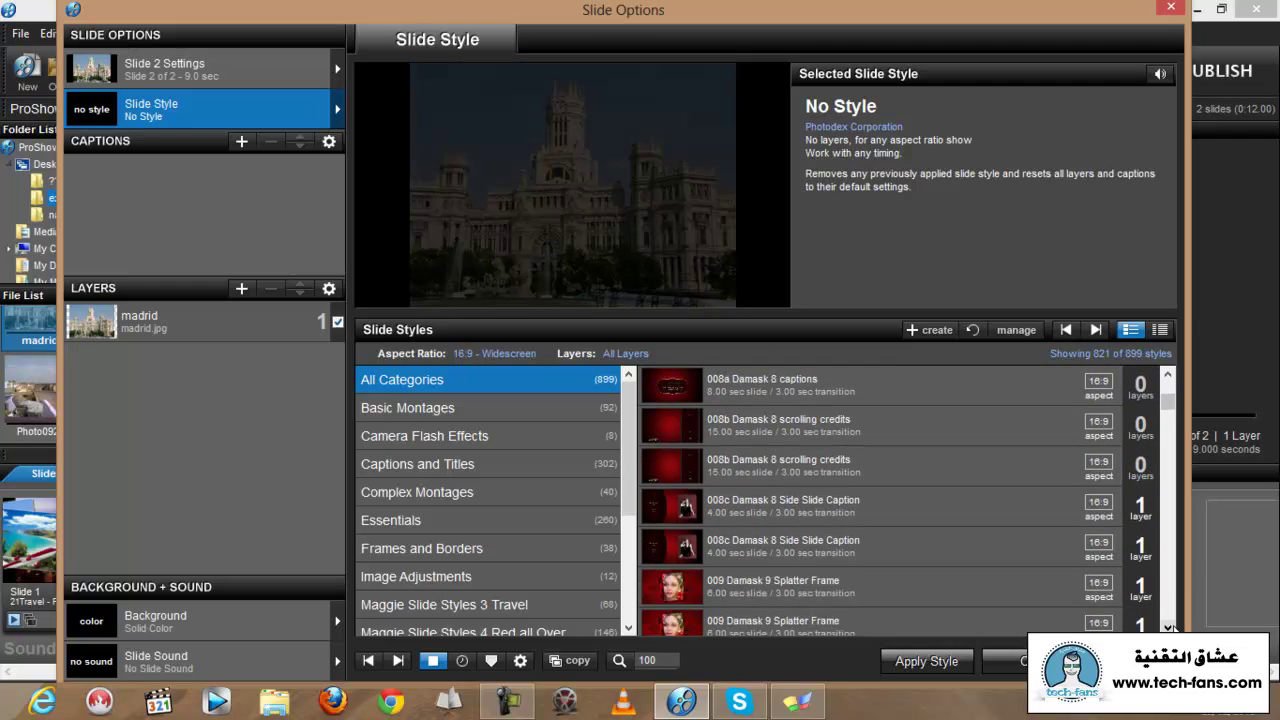
left_click(1170, 627)
left_click(1170, 627)
left_click(1170, 627)
left_click(1168, 627)
left_click(1168, 627)
left_click(1168, 627)
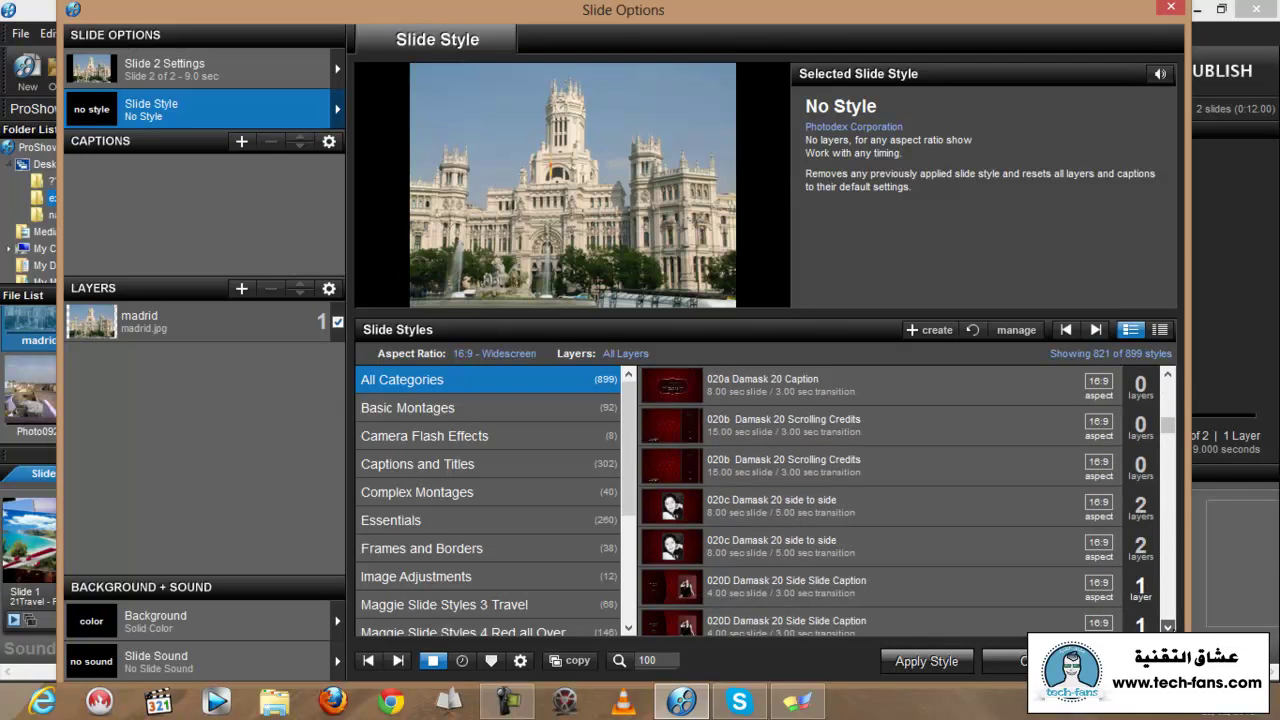
left_click(1168, 627)
left_click(1168, 627)
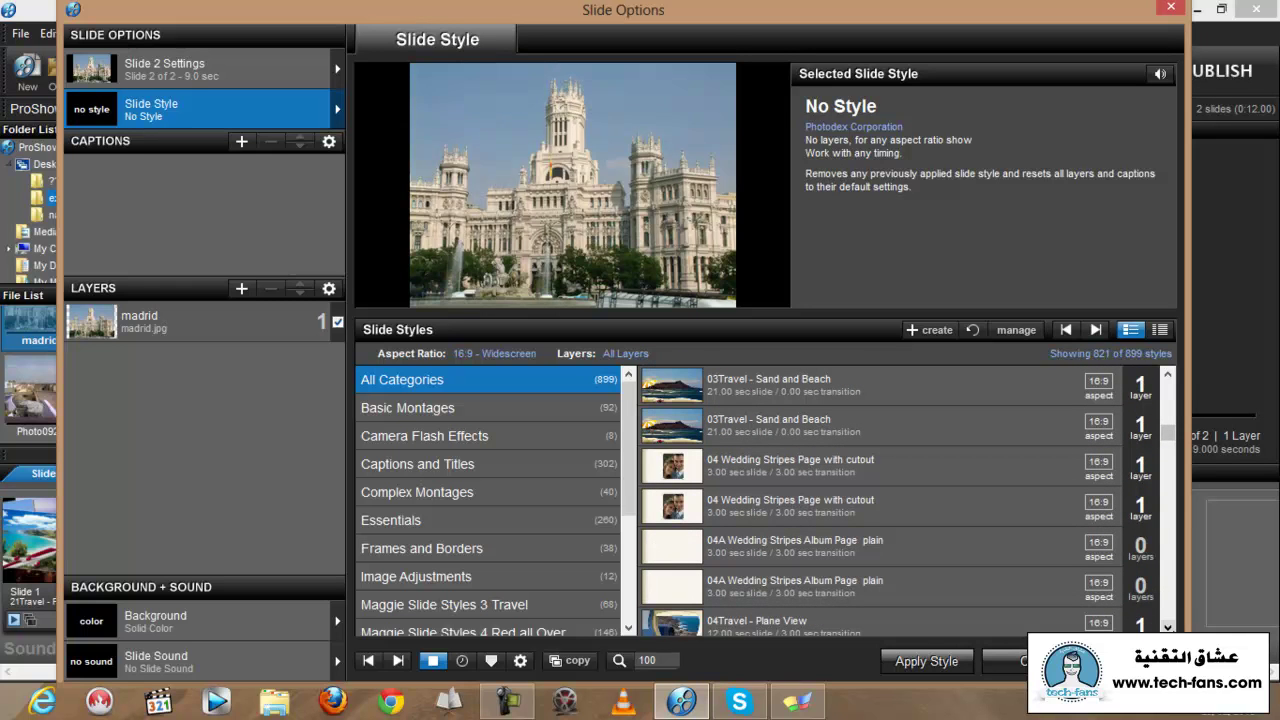
left_click(739, 425)
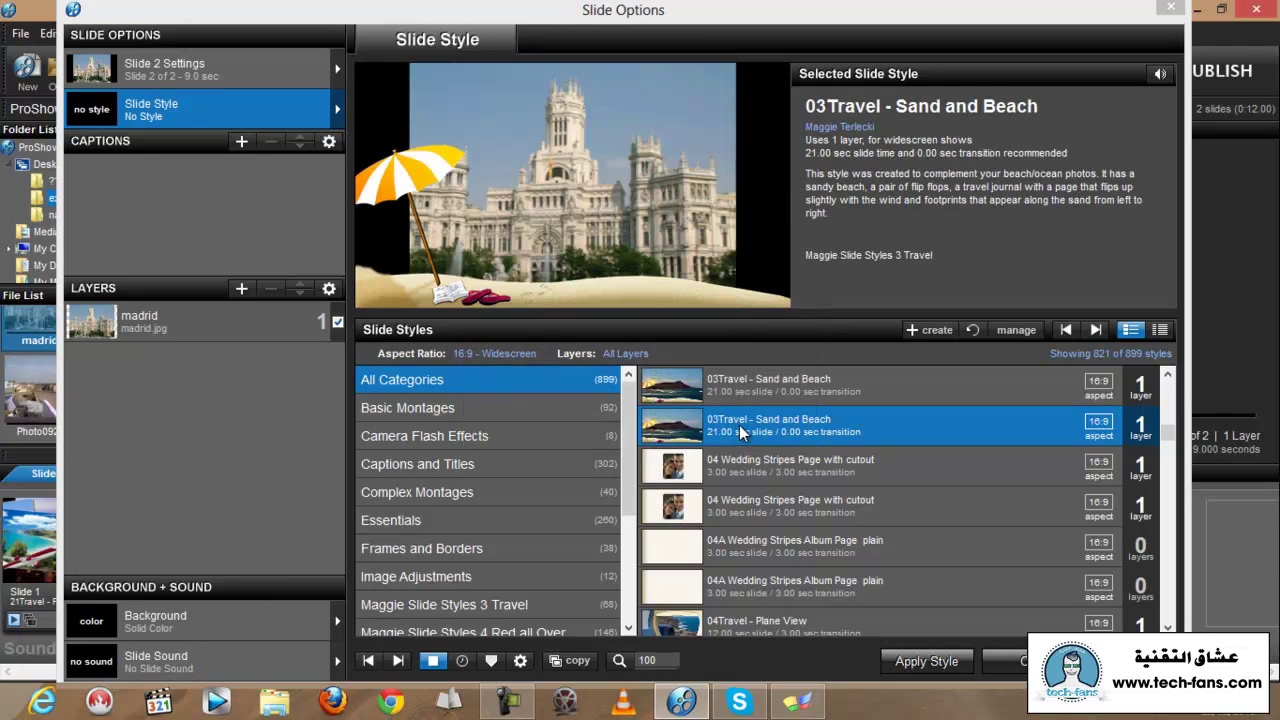
Preview the 04Travel - Plane View and 05Travel - Martini Relaxation styles on the second slide.
left_click(1166, 627)
left_click(1166, 627)
left_click(747, 540)
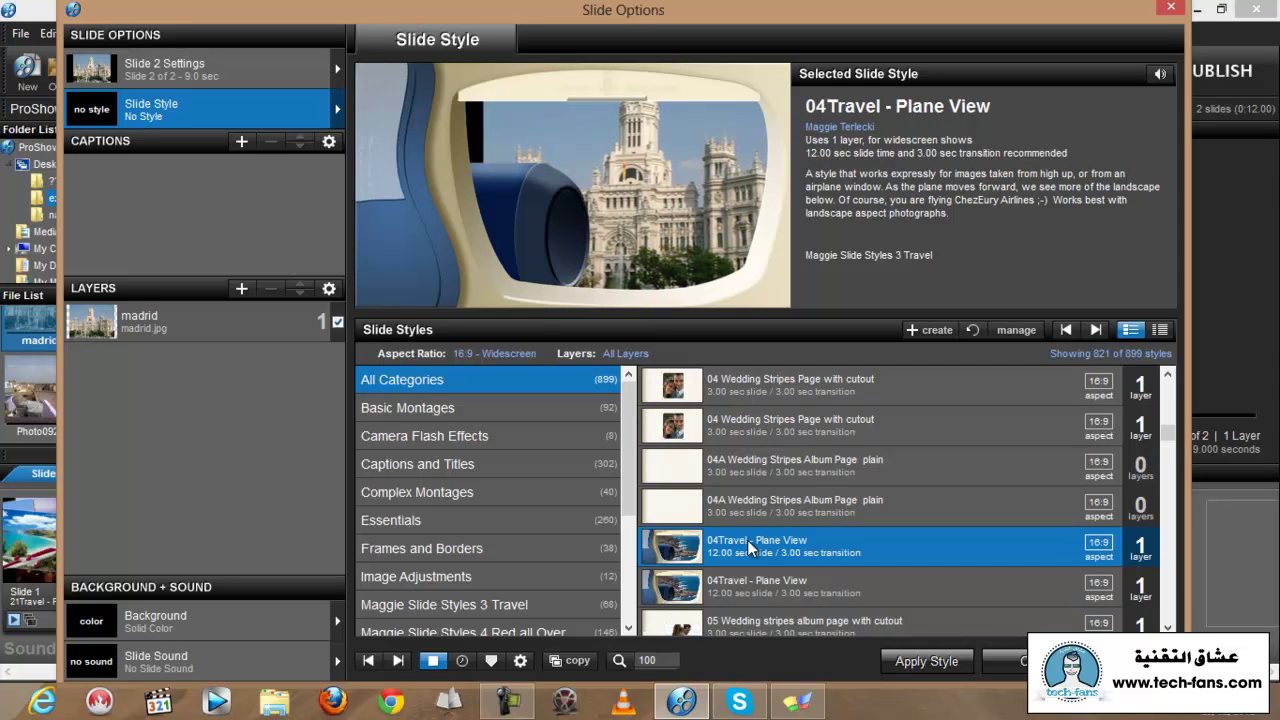
scroll(880, 500, "down", 5)
scroll(880, 500, "down", 10)
scroll(880, 500, "down", 5)
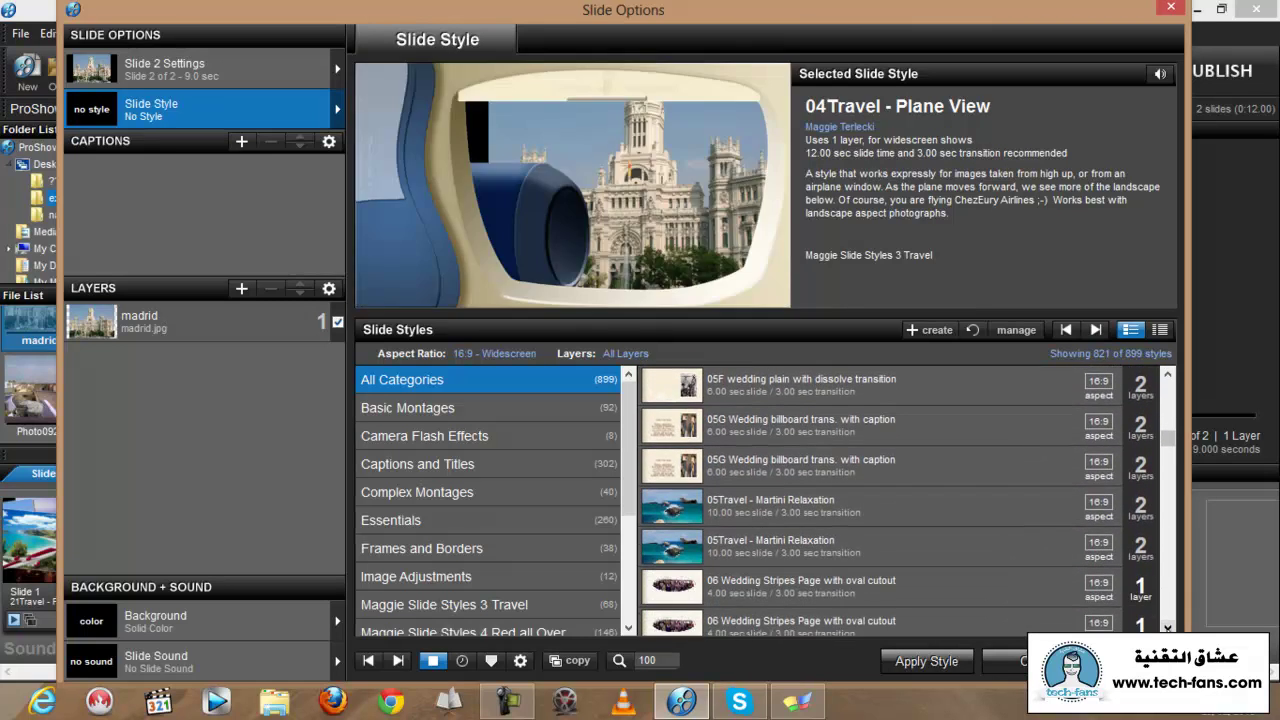
left_click(787, 506)
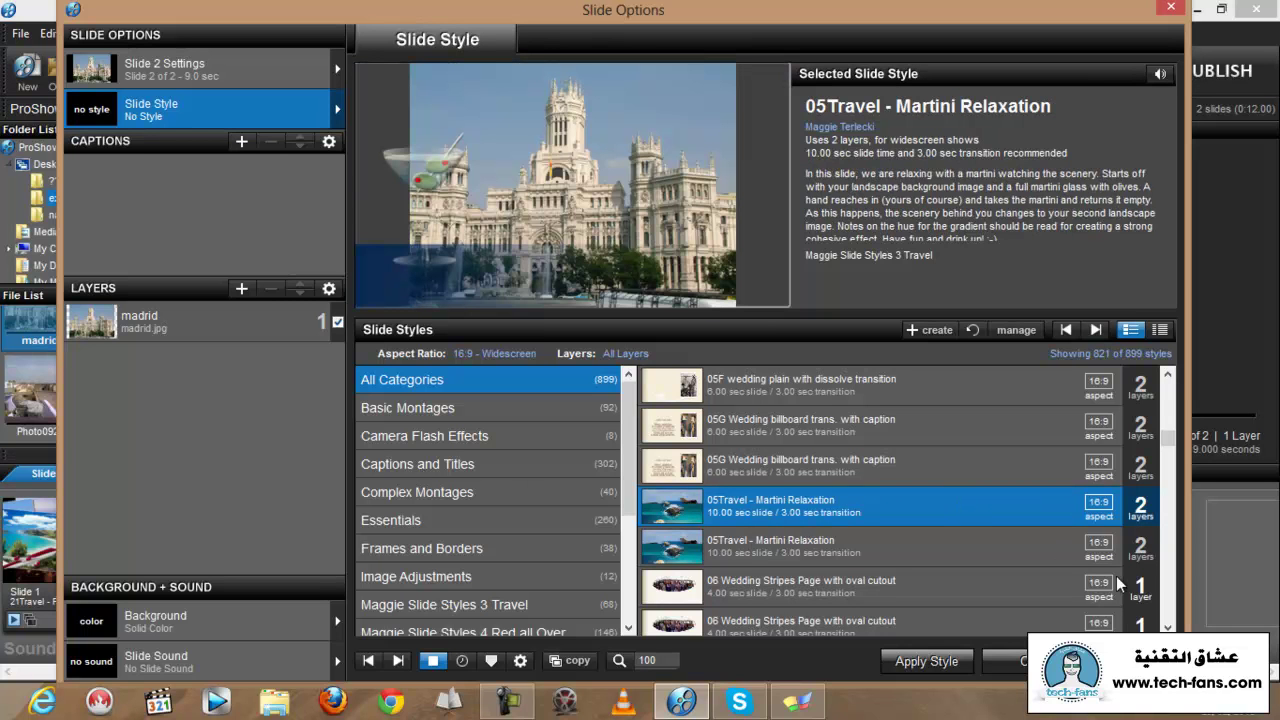
Apply the 06Travel - Plane and Earth & Caption style to the second slide.
scroll(1058, 542, "down", 2)
scroll(880, 500, "down", 5)
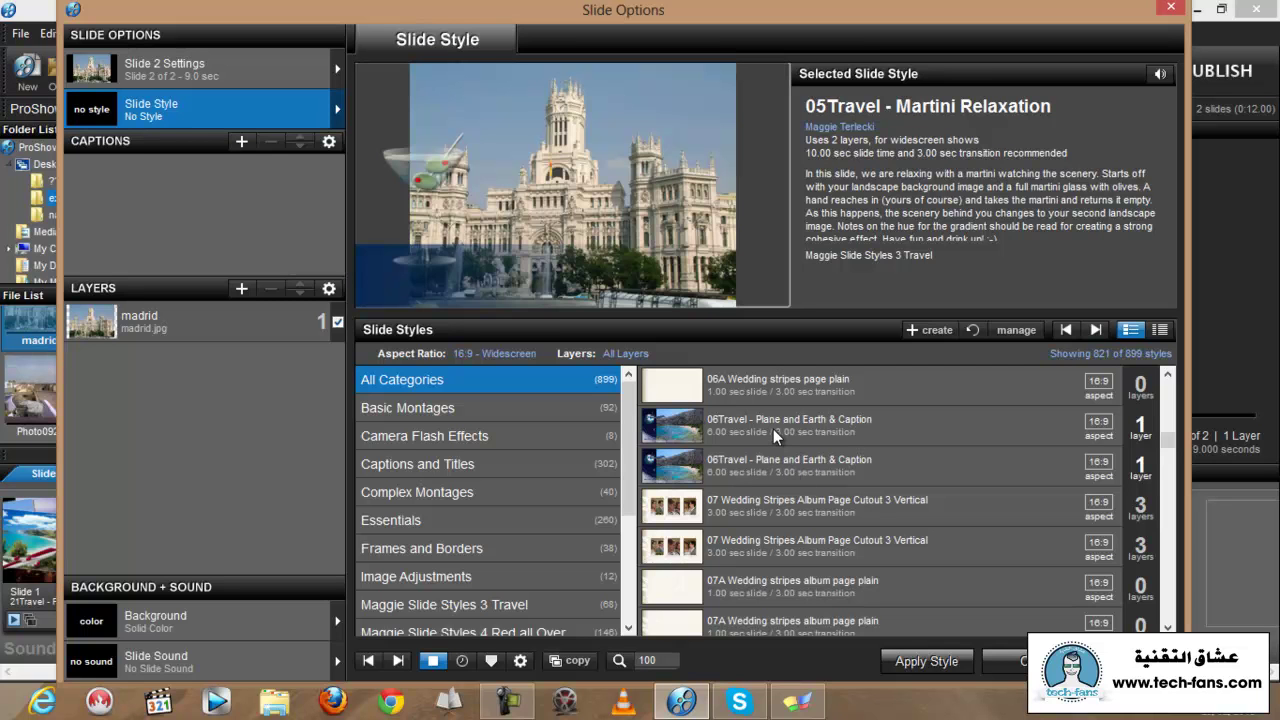
left_click(773, 429)
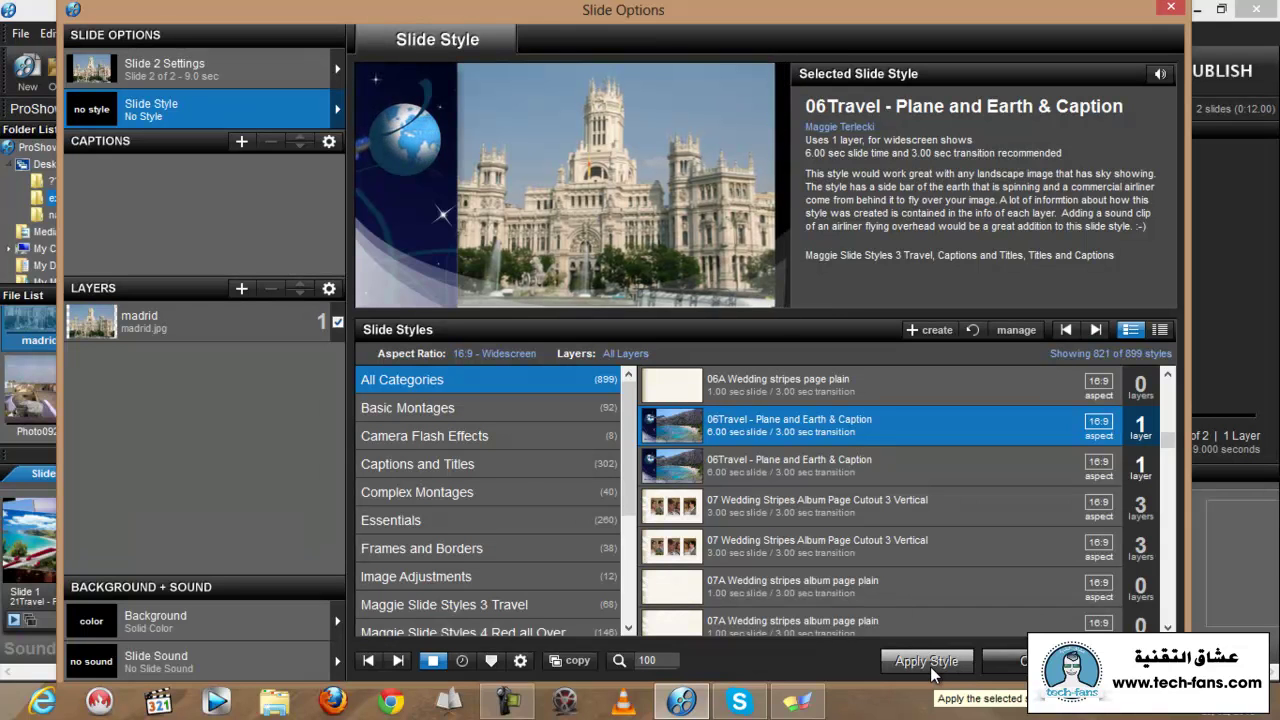
left_click(930, 666)
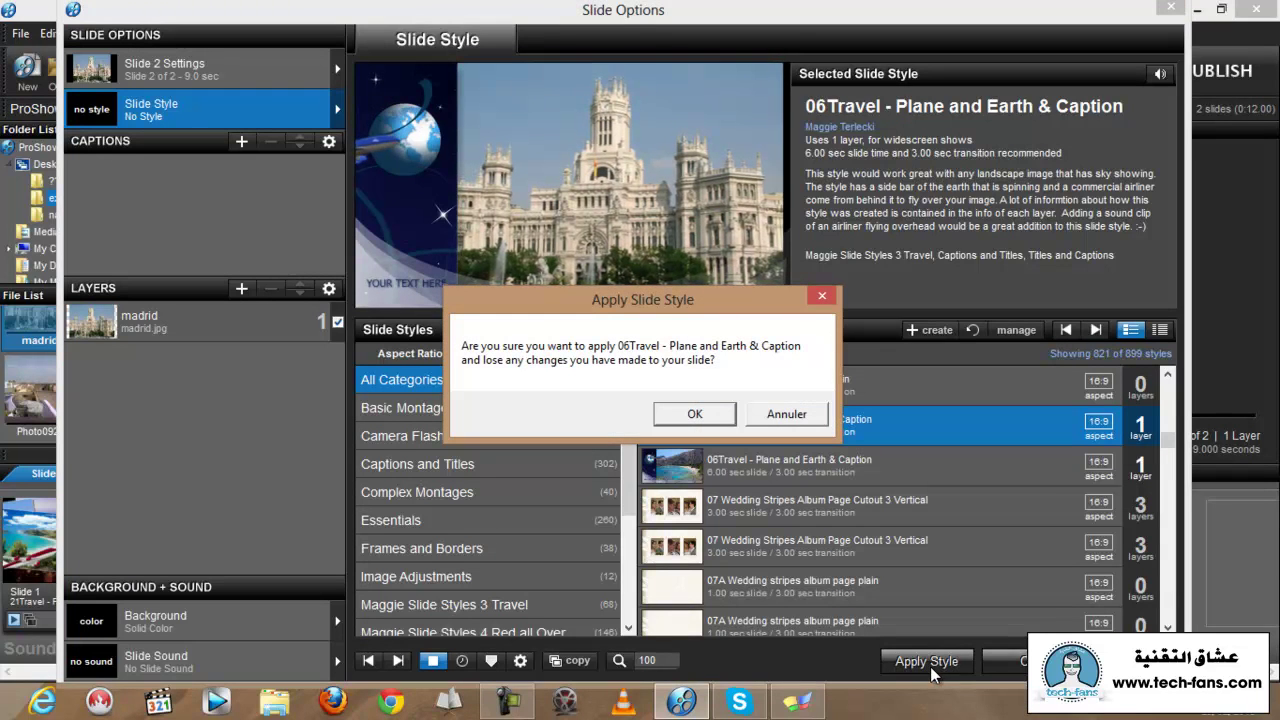
left_click(695, 415)
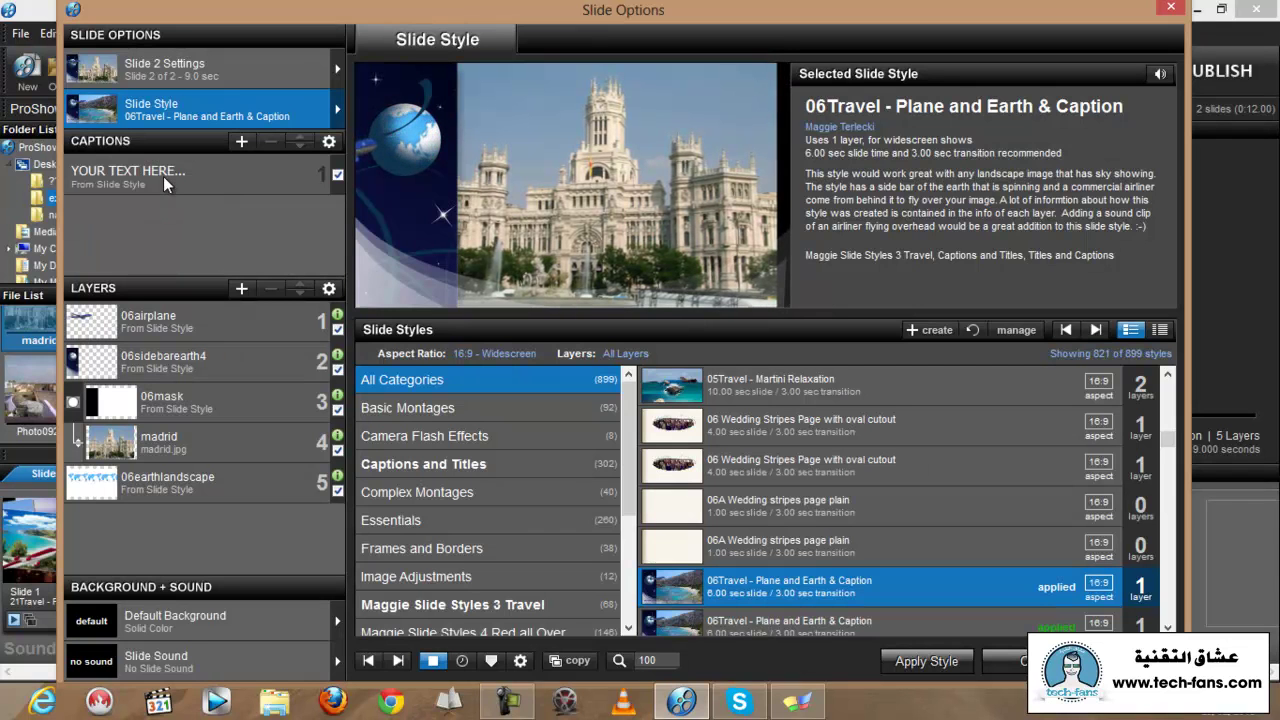
Replace the "YOUR TEXT HERE" caption text with "Madrid".
left_click(163, 176)
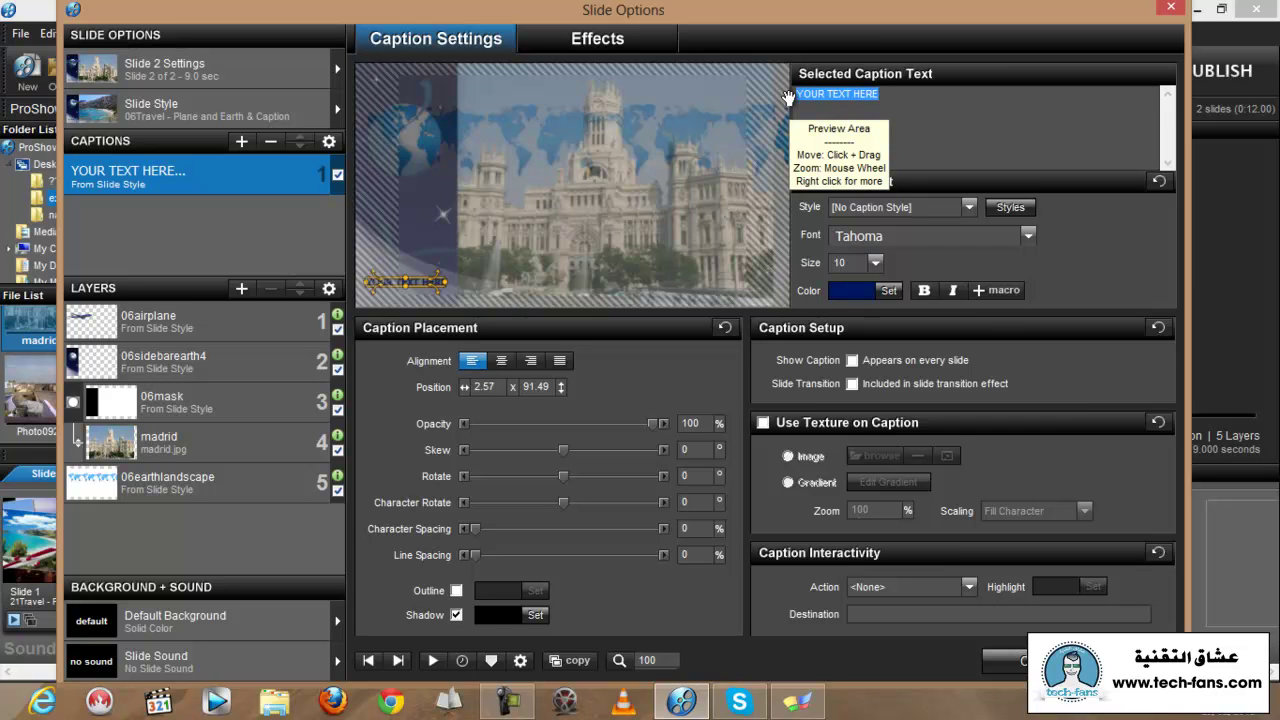
type("m")
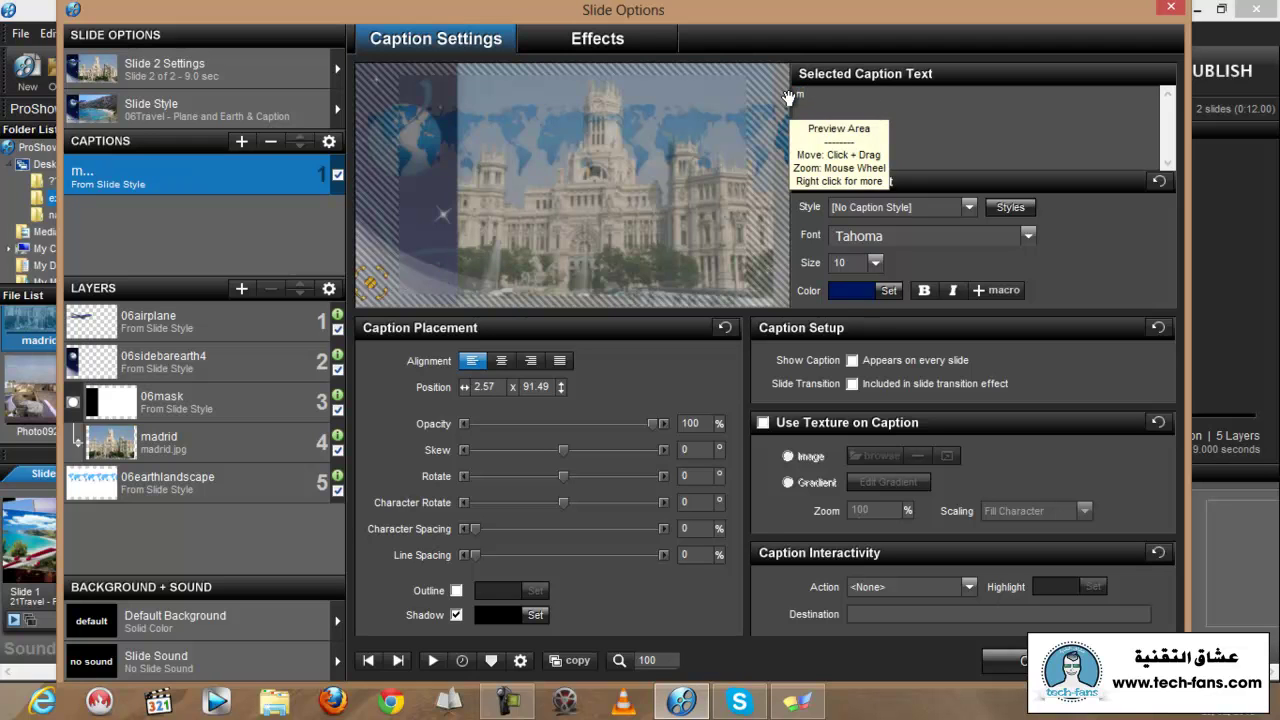
key("BackSpace")
type("Madr")
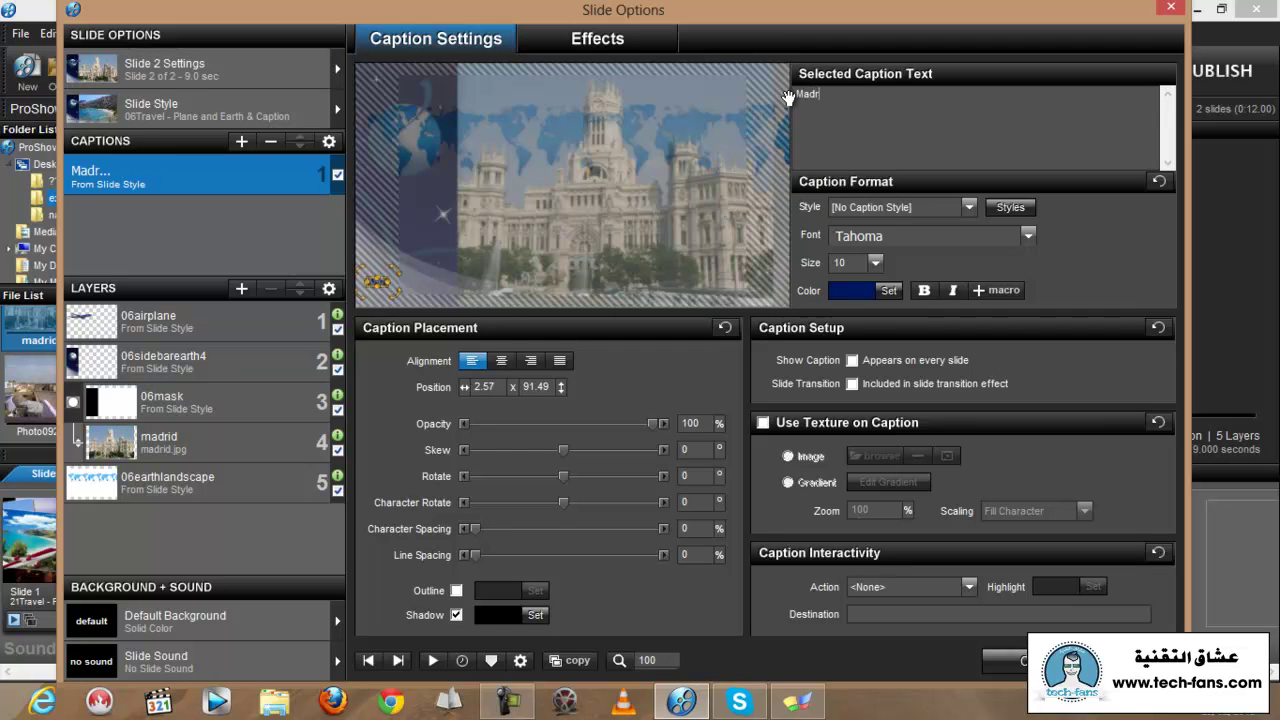
type("id")
Set the Madrid caption's font size to 14 and accept the slide options.
left_click(874, 263)
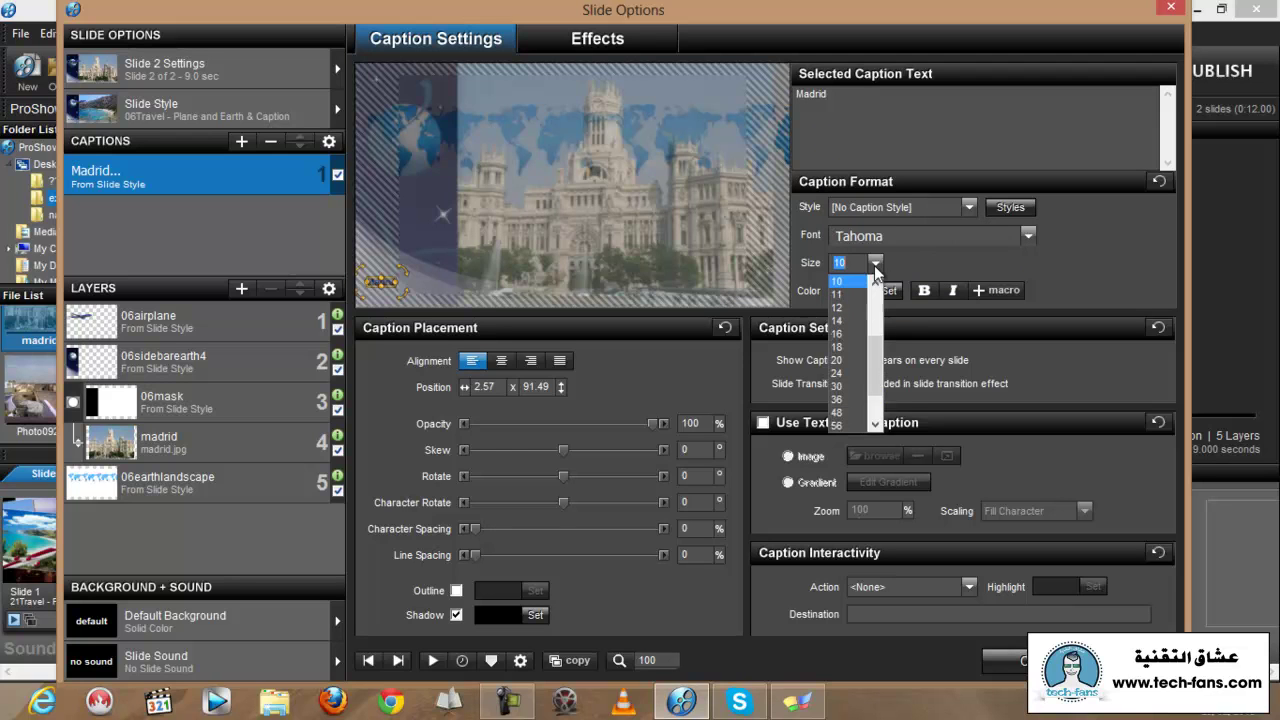
left_click(848, 320)
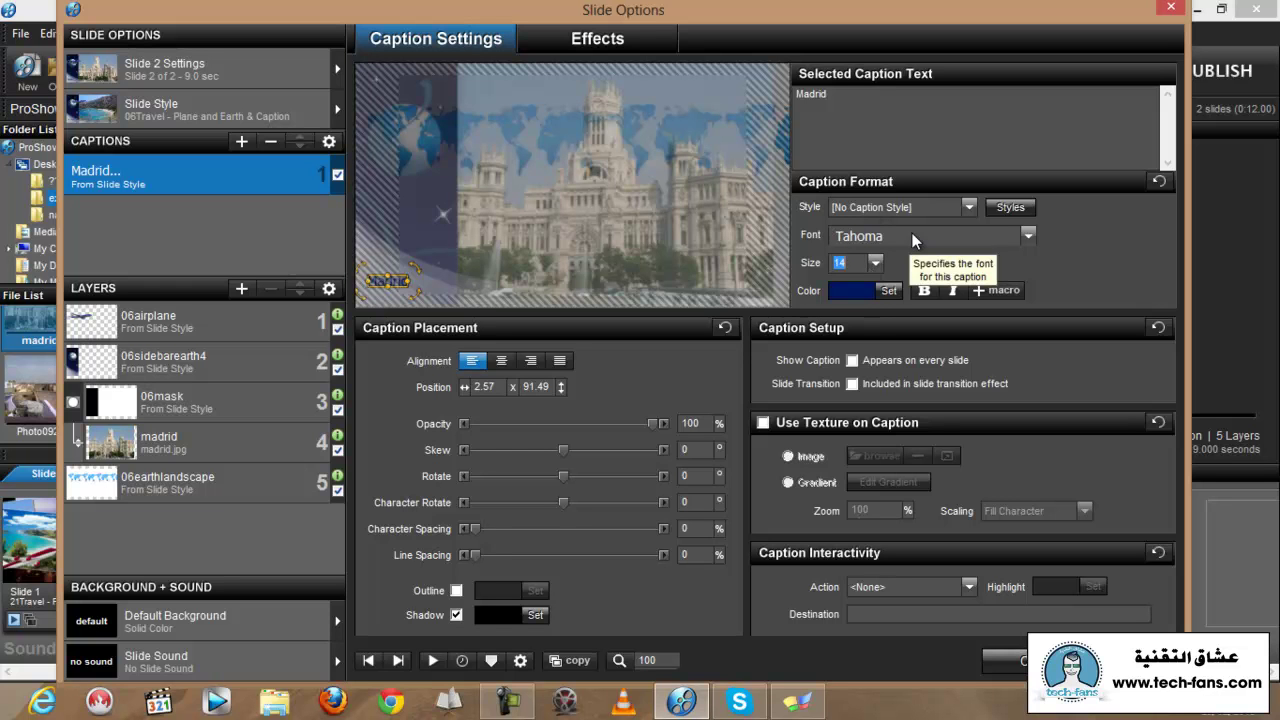
left_click(1020, 662)
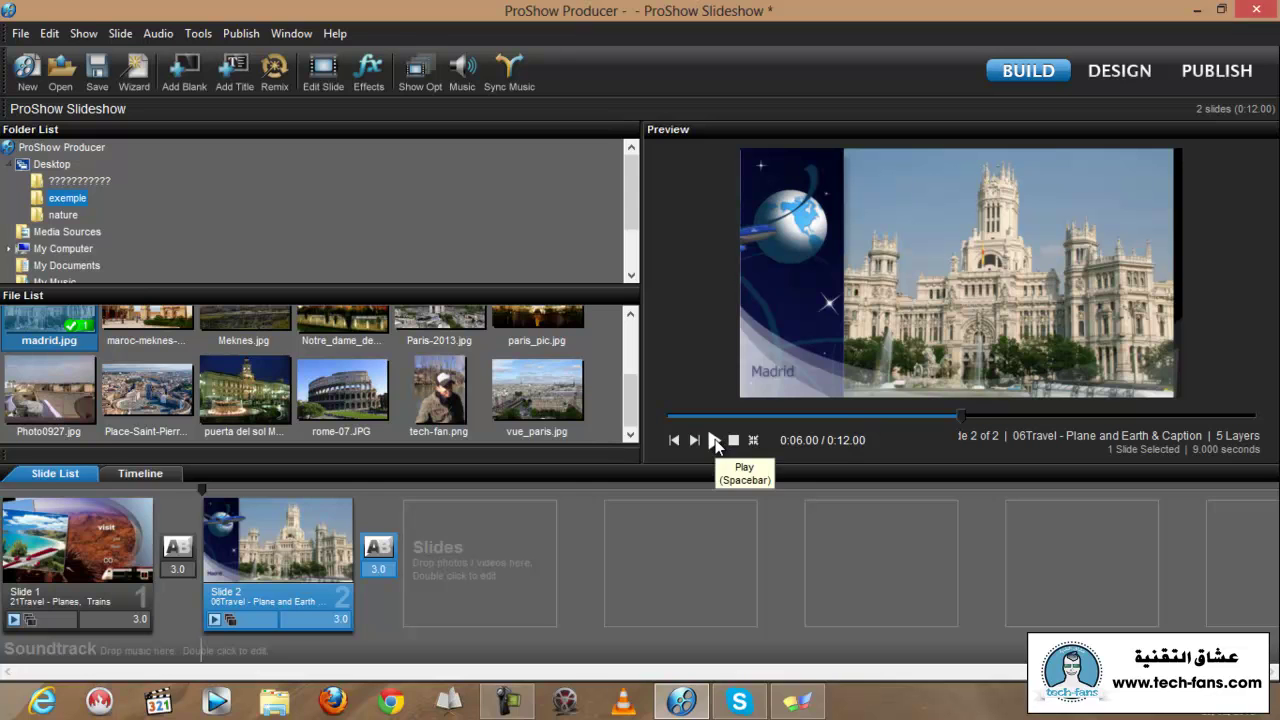
Add puerta del sol Madrid.jpg from the exemple folder to the slide list as the third slide.
left_click(631, 312)
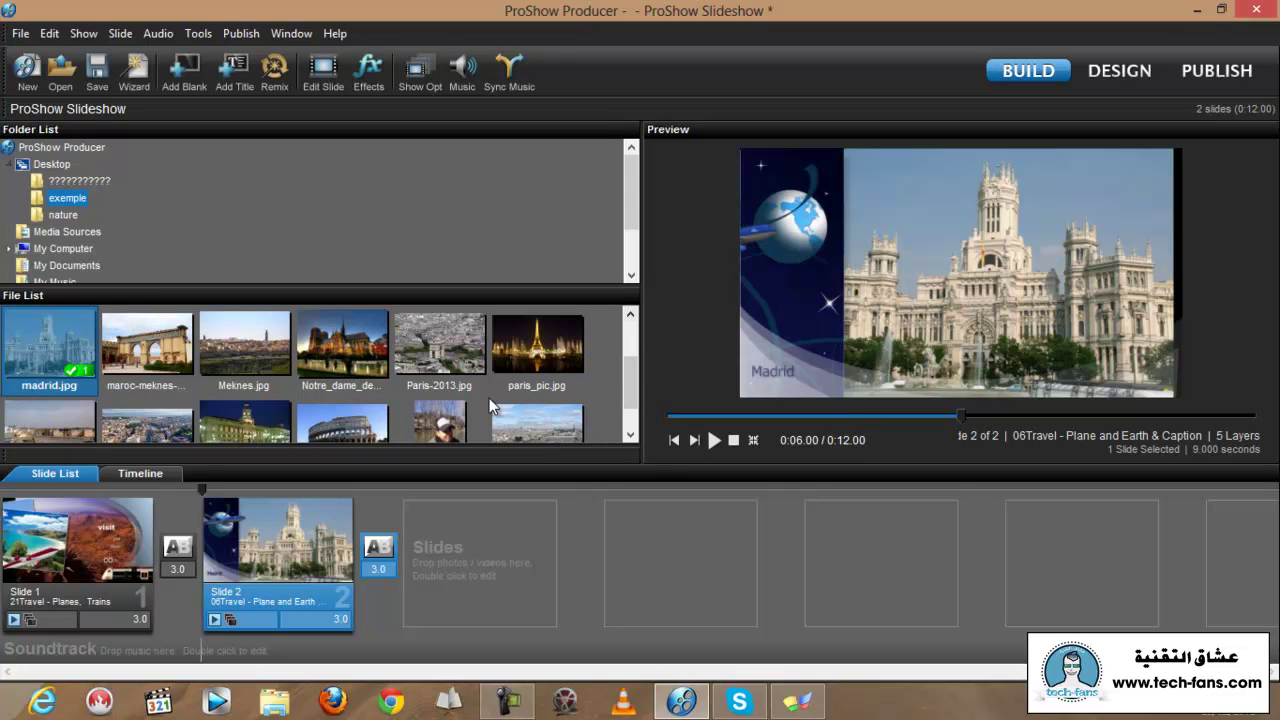
left_click(631, 437)
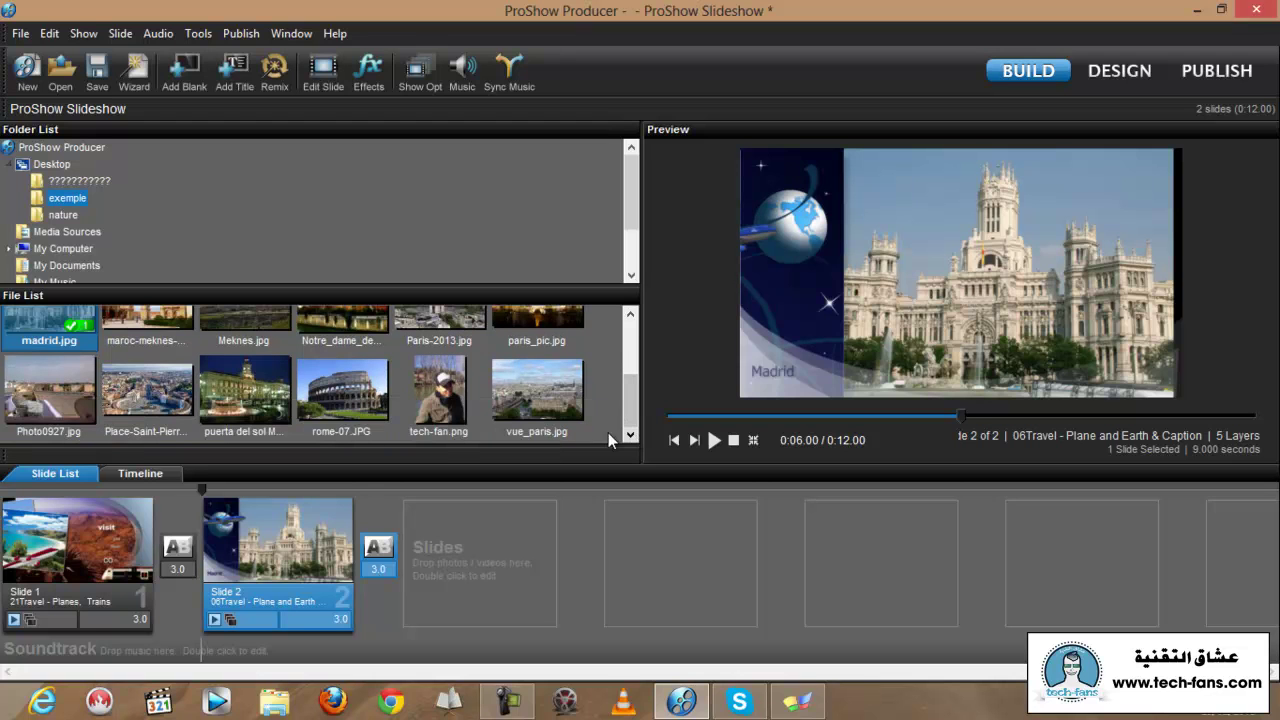
left_click_drag(248, 388, 480, 572)
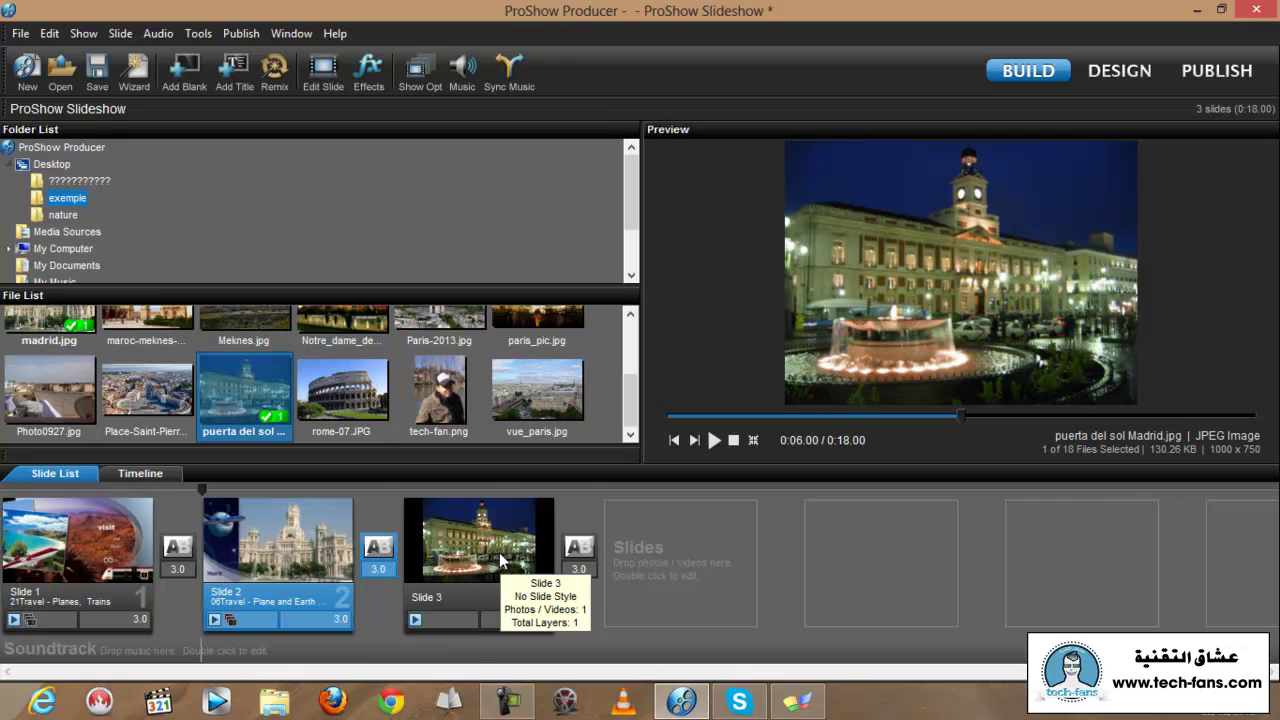
Open the third slide's options and select the Corner Pan Fade Light slide style for it.
left_click(502, 562)
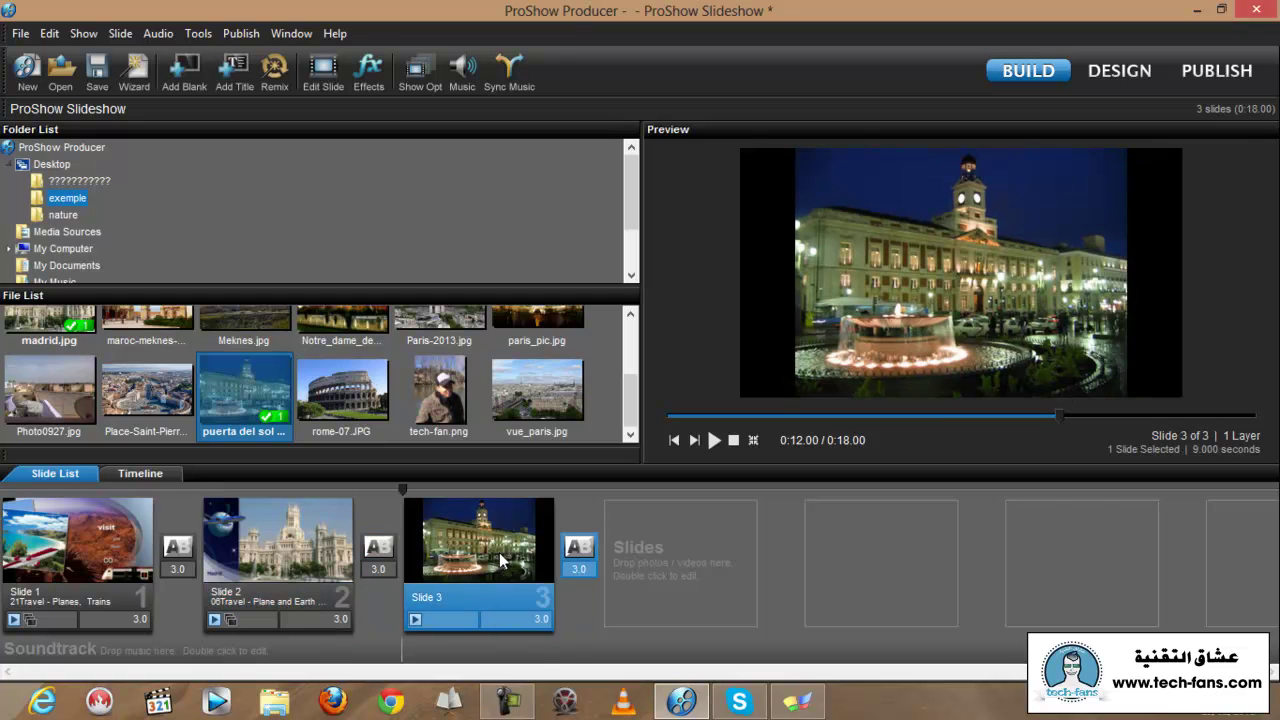
left_click(323, 70)
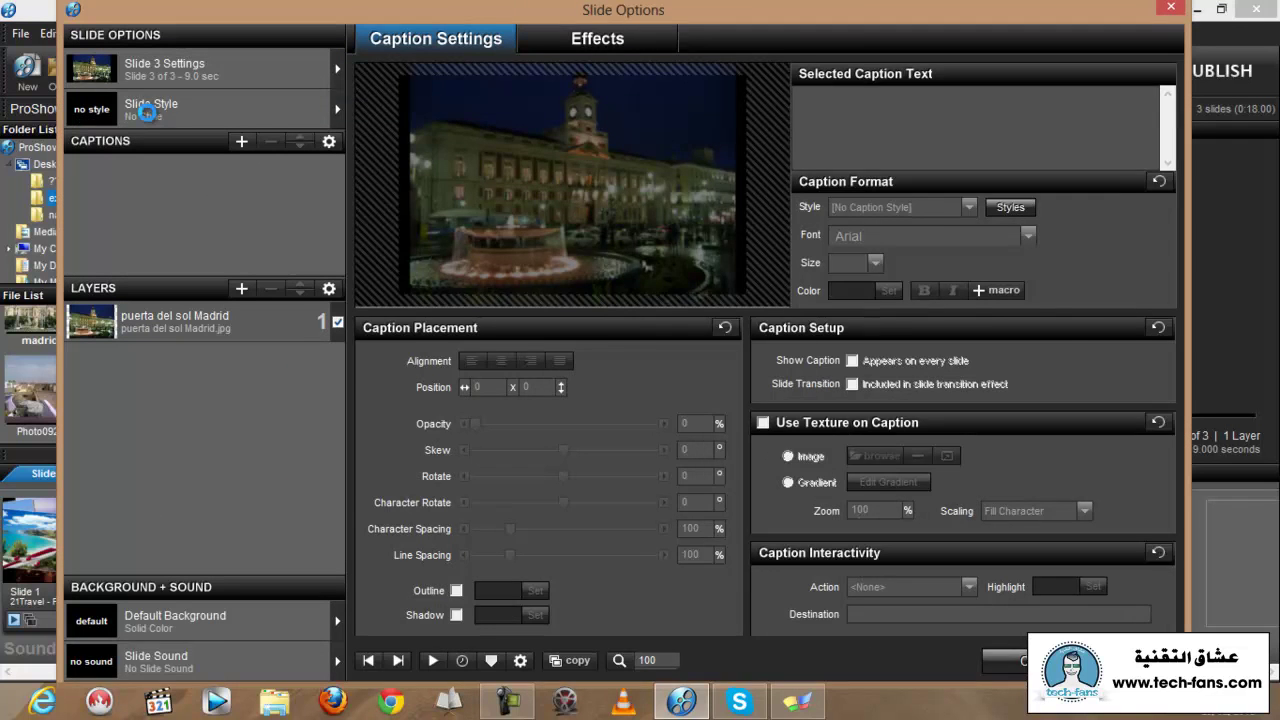
left_click(147, 112)
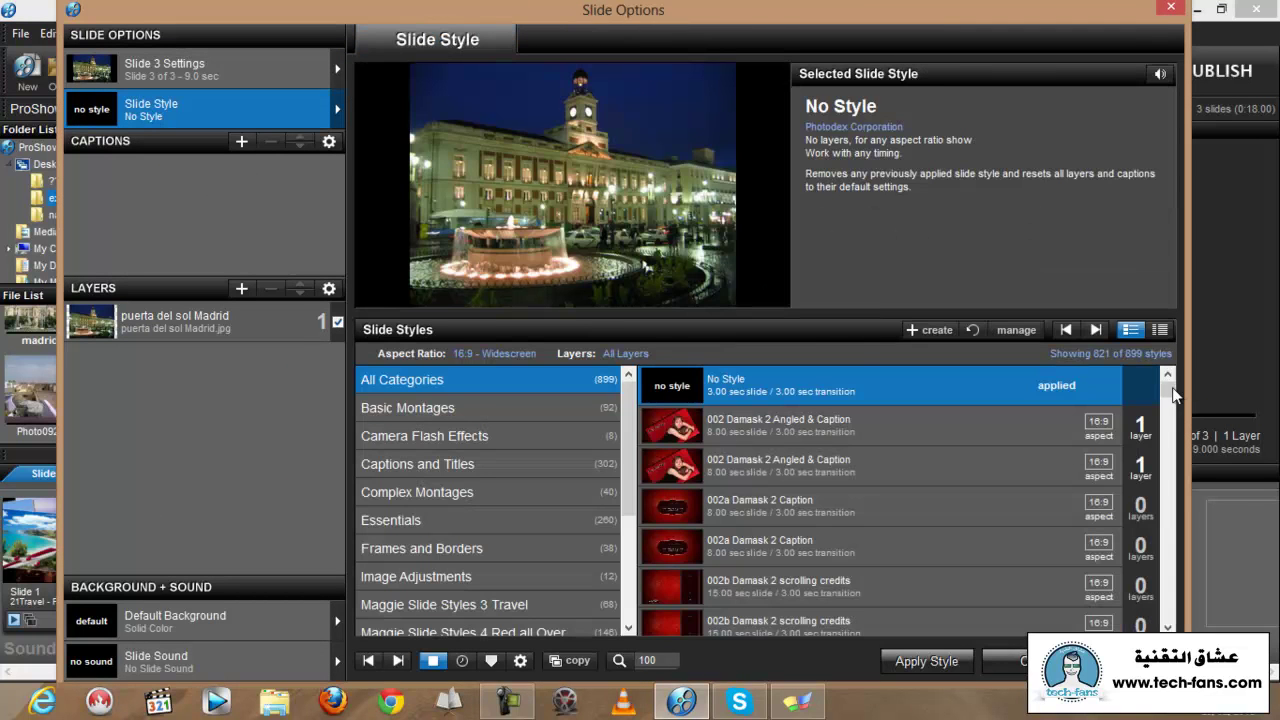
left_click_drag(1170, 398, 1163, 469)
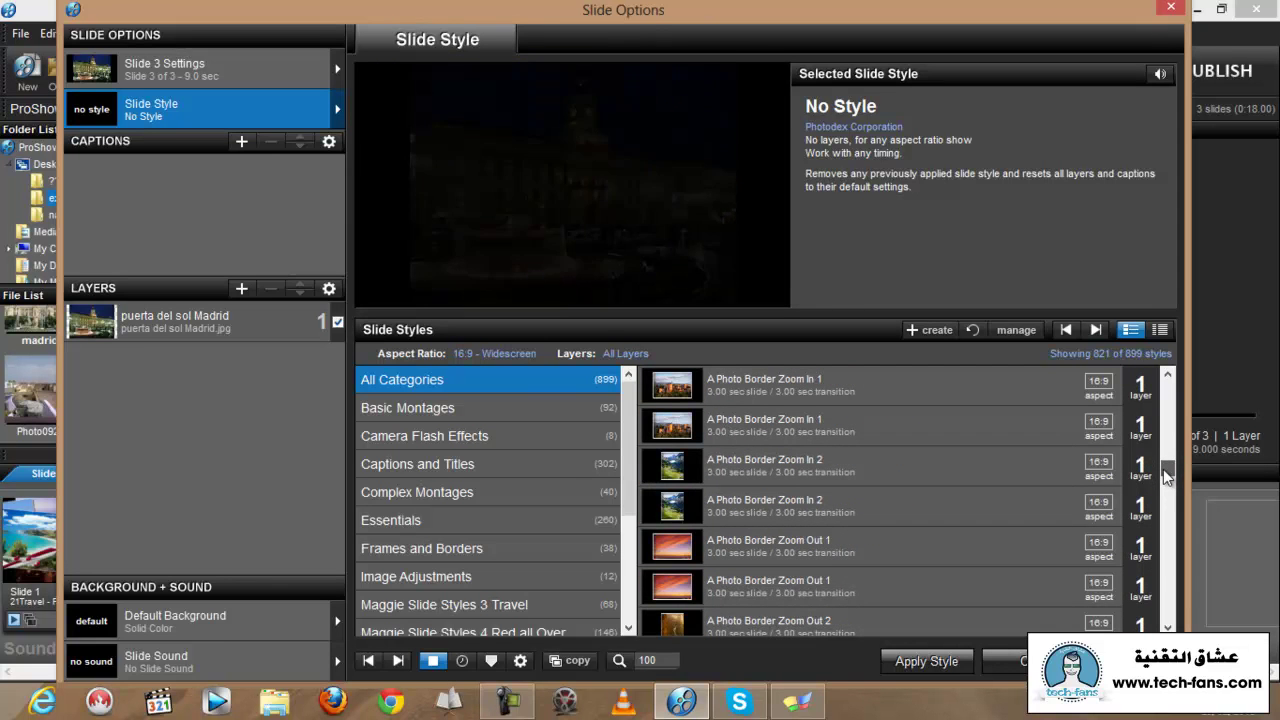
left_click_drag(1165, 469, 1168, 500)
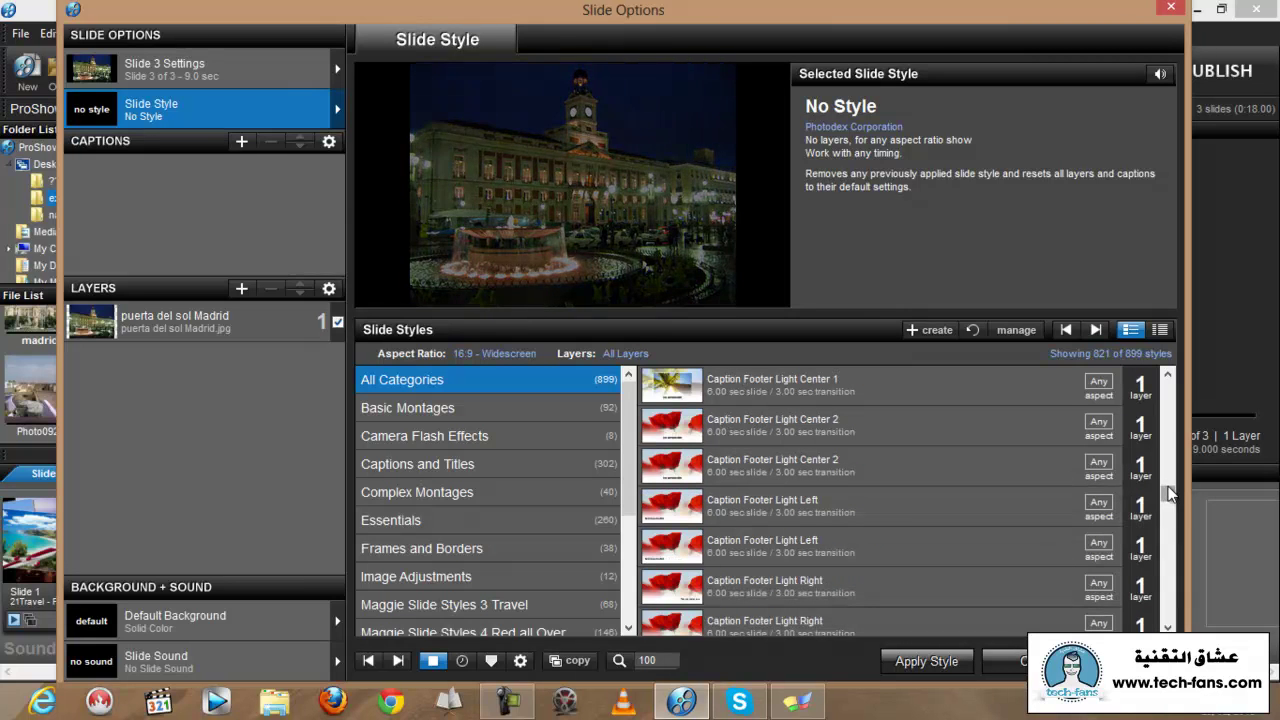
left_click_drag(1175, 500, 1172, 515)
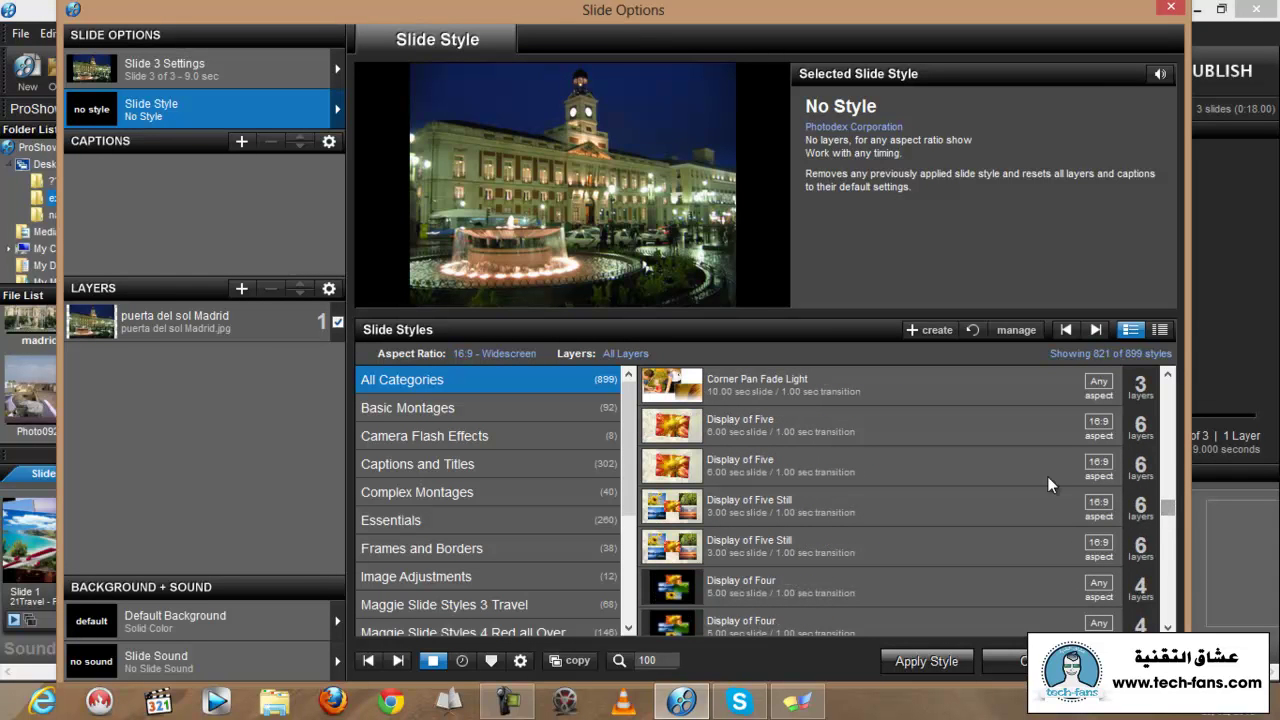
left_click(914, 389)
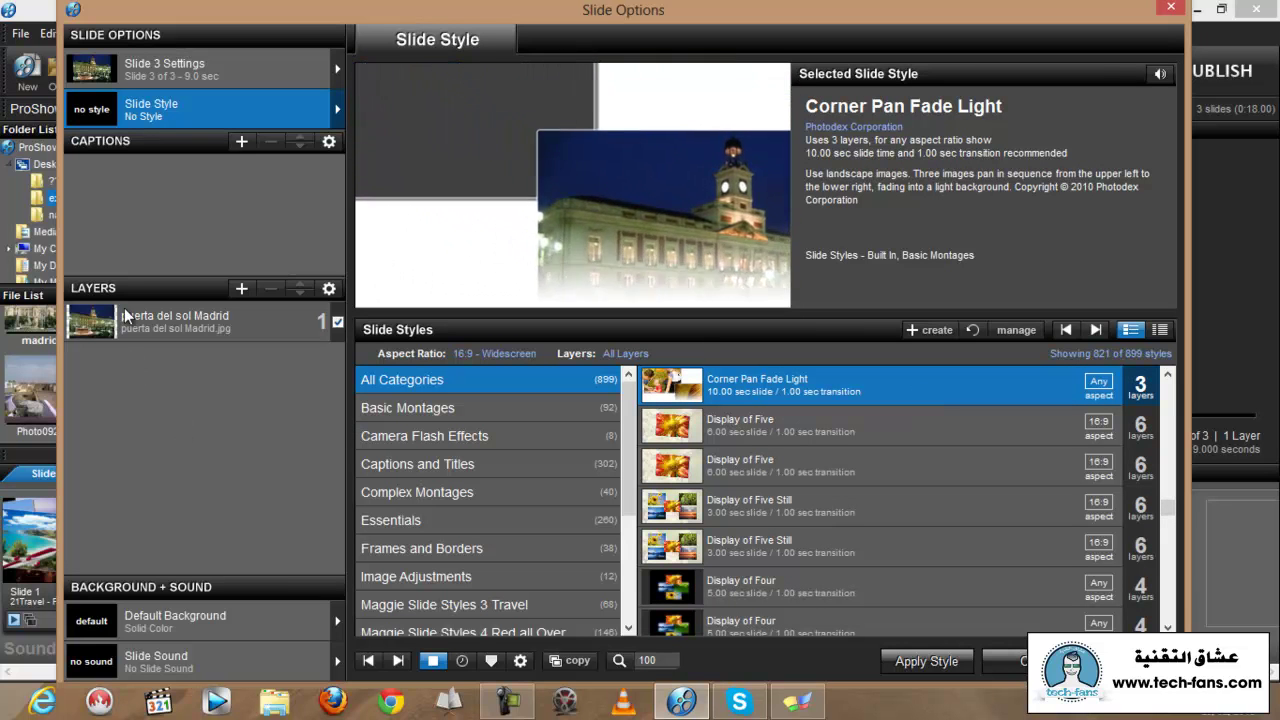
Add images of nature.jpg and Buen_Retiro_Park_Madrid1.jpg from the exemple folder as the third slide's second and third layers.
left_click_drag(679, 9, 925, 20)
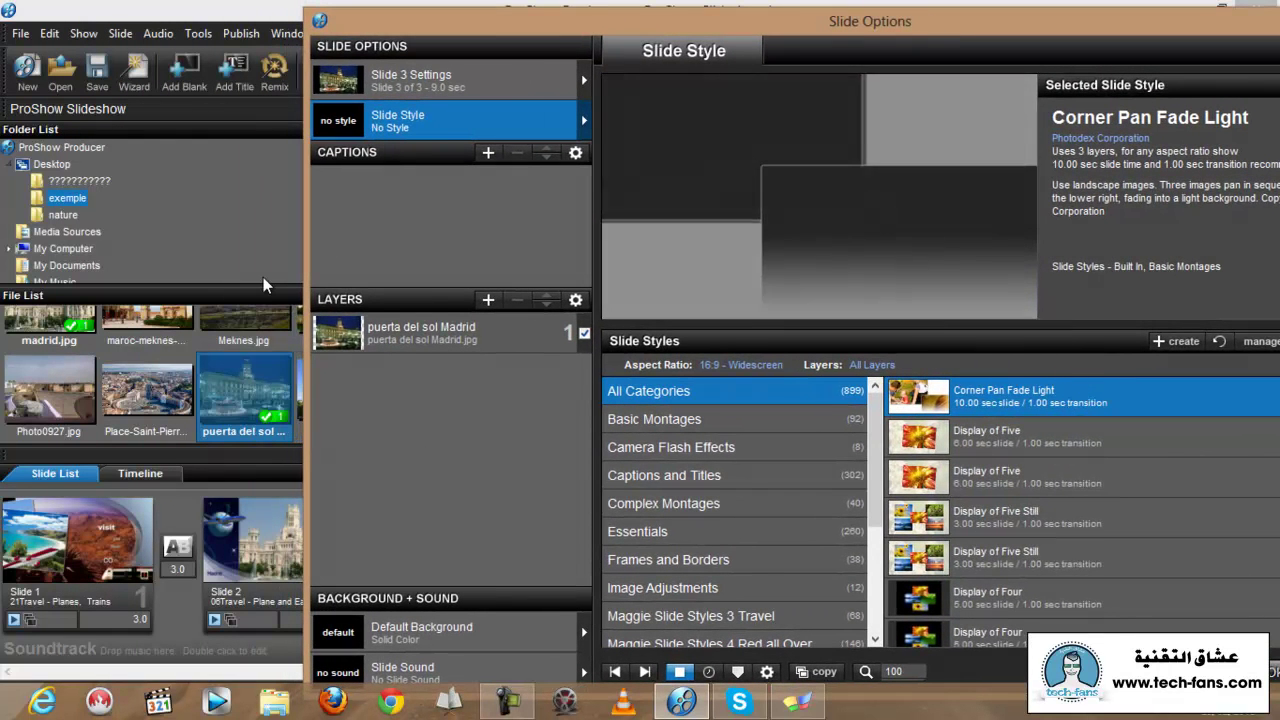
left_click_drag(752, 23, 1168, 13)
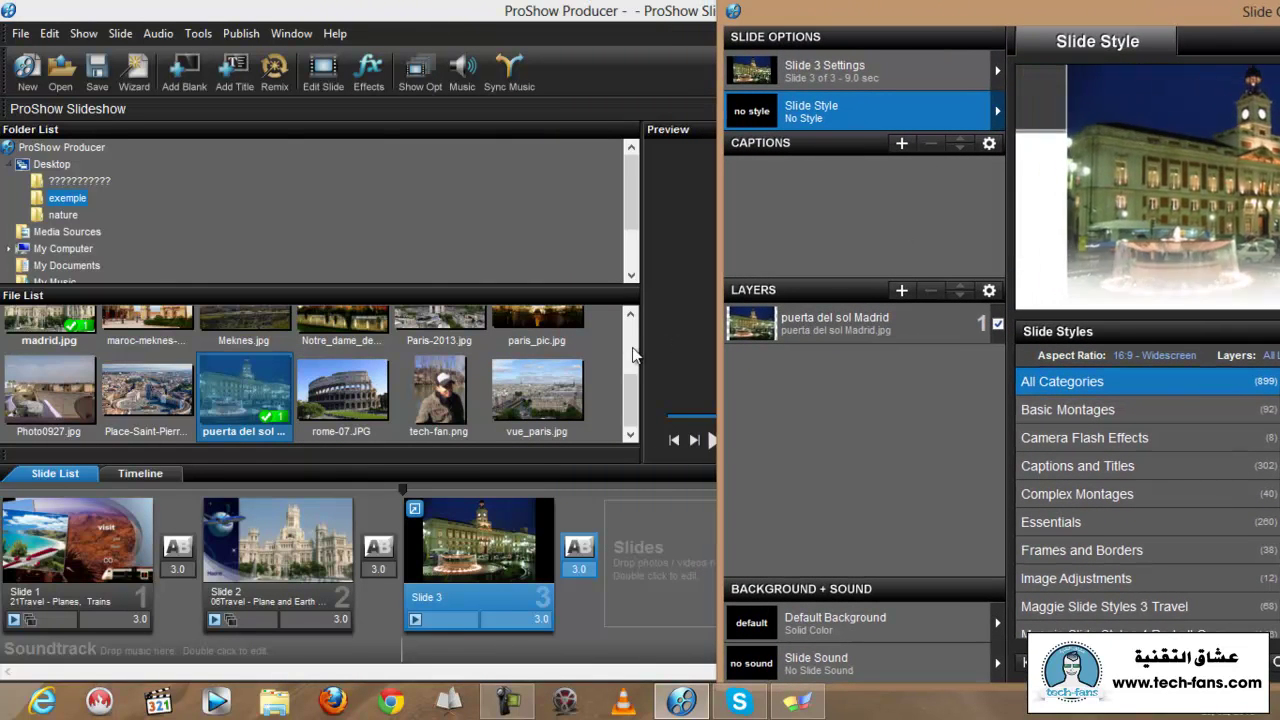
left_click(631, 317)
left_click(631, 317)
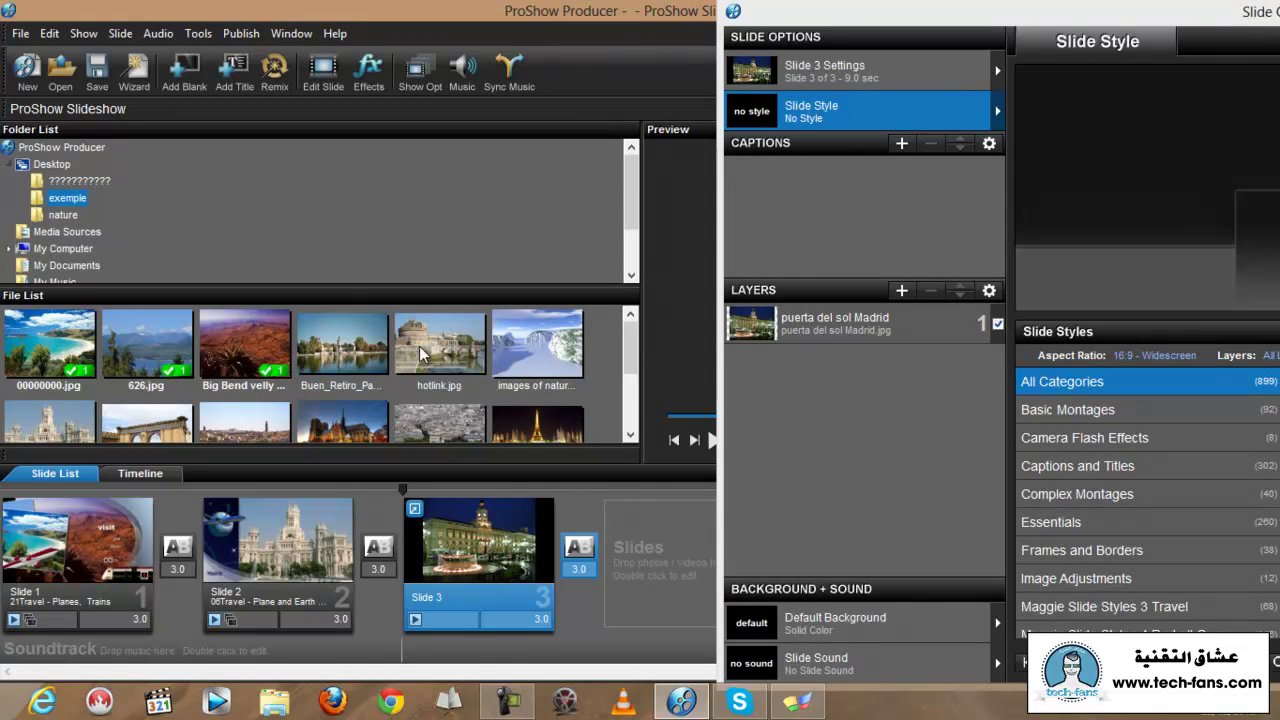
left_click(630, 437)
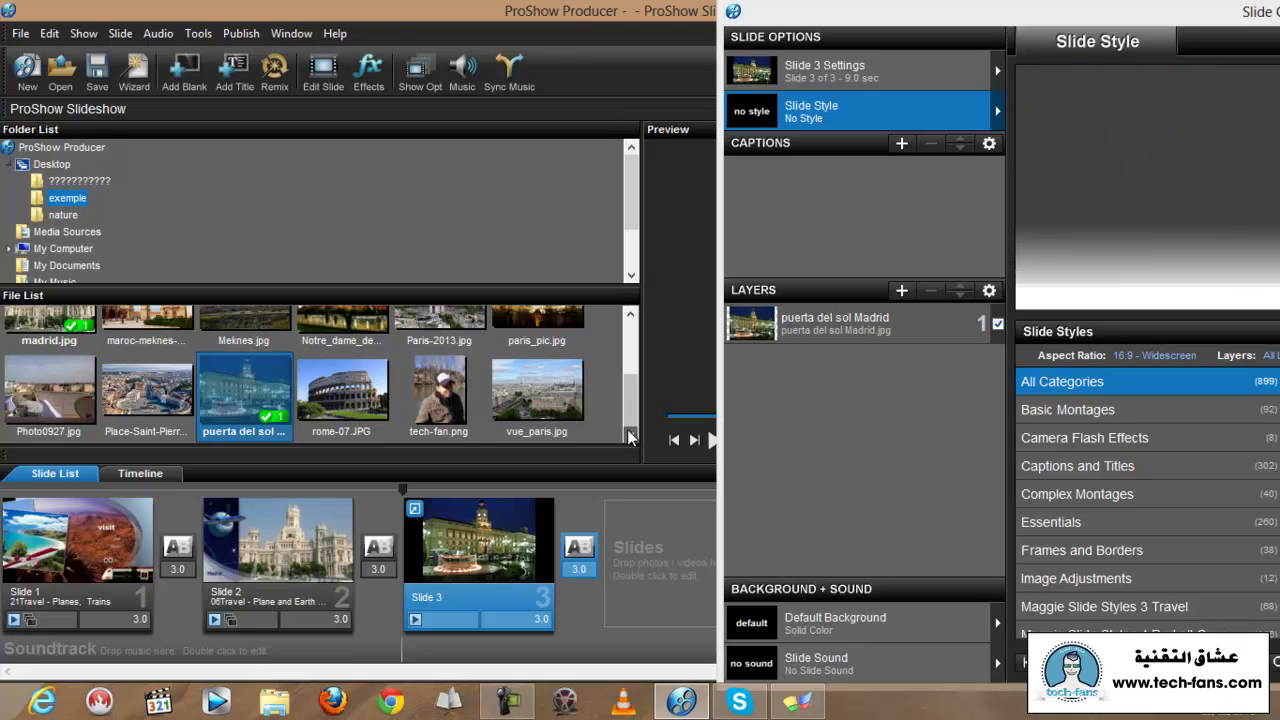
left_click(631, 316)
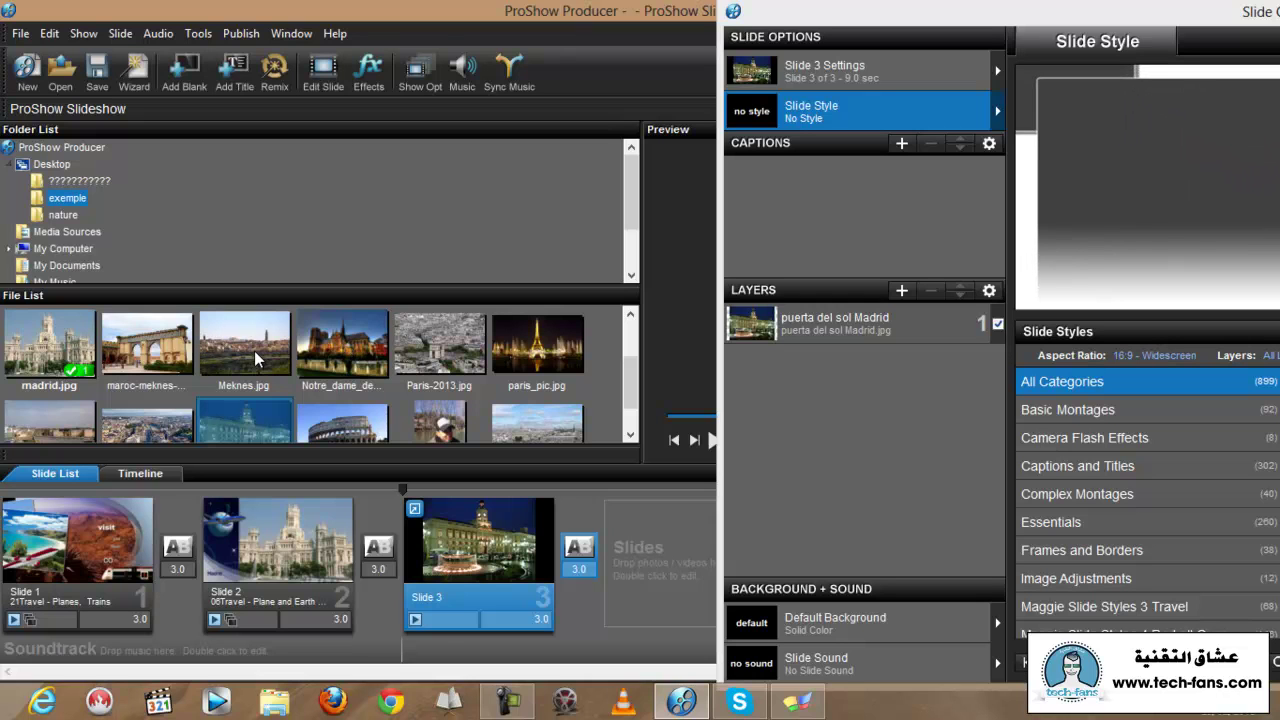
left_click(633, 436)
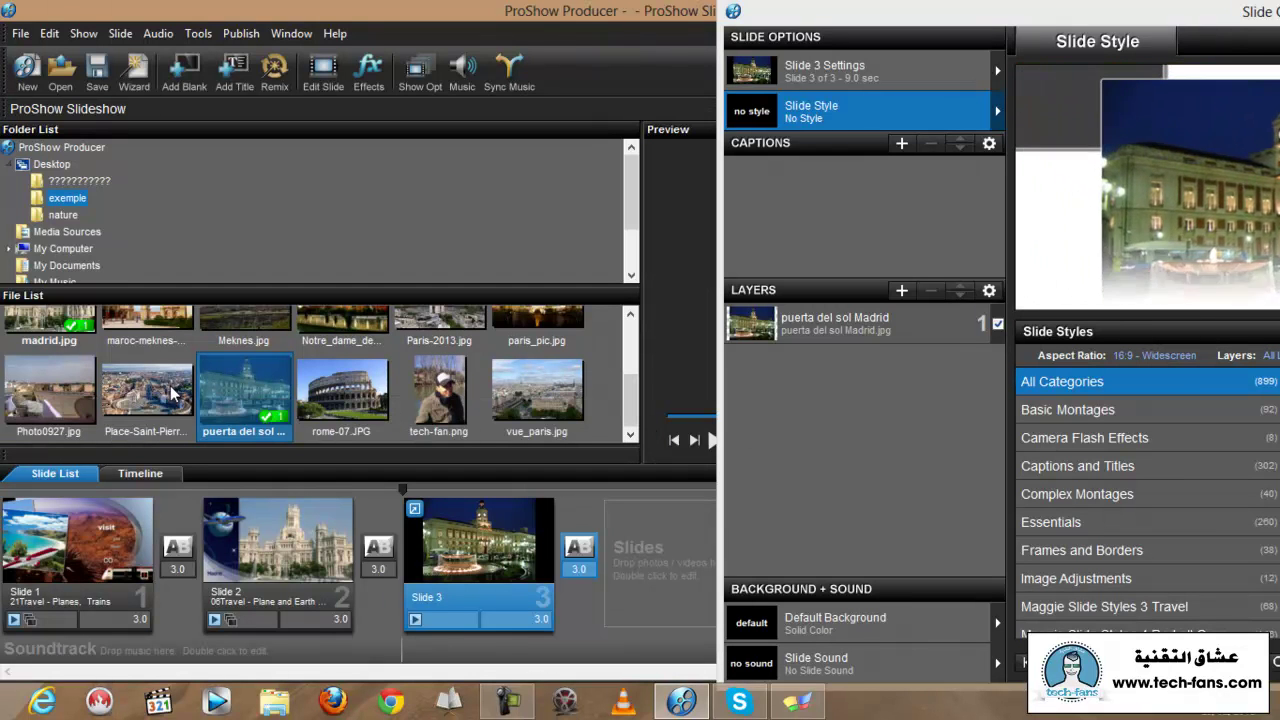
left_click(630, 313)
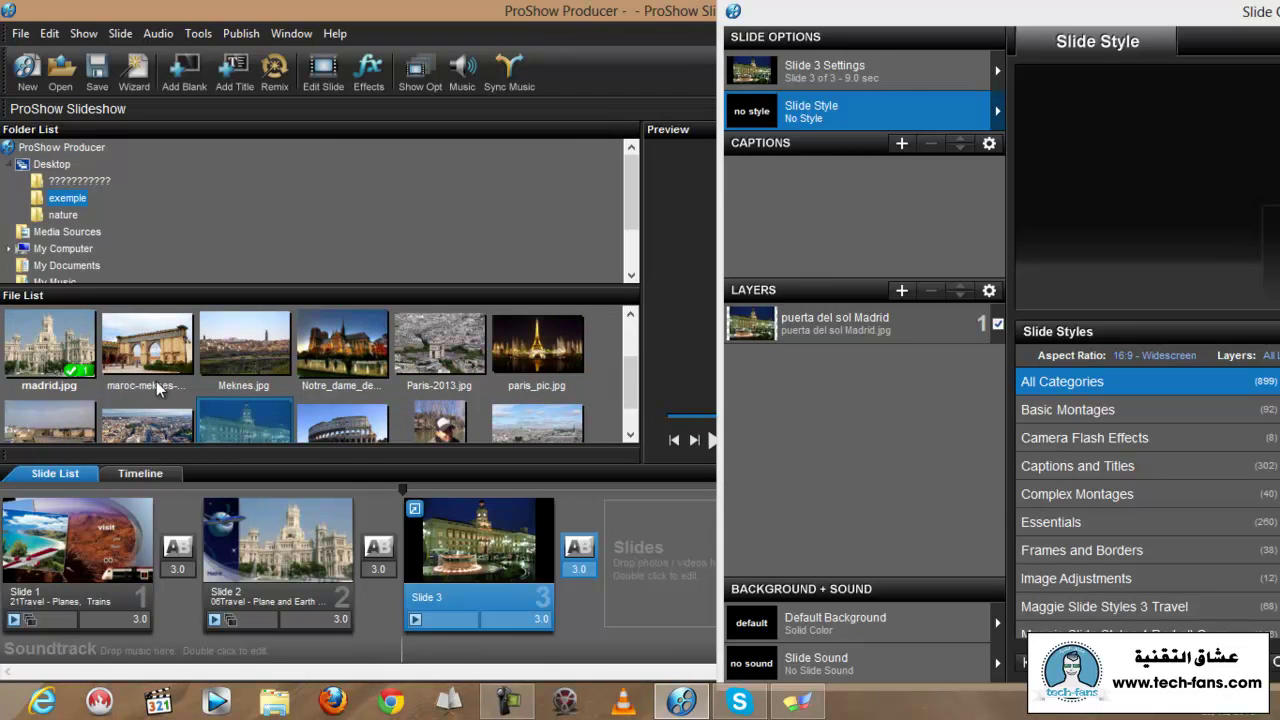
left_click(630, 436)
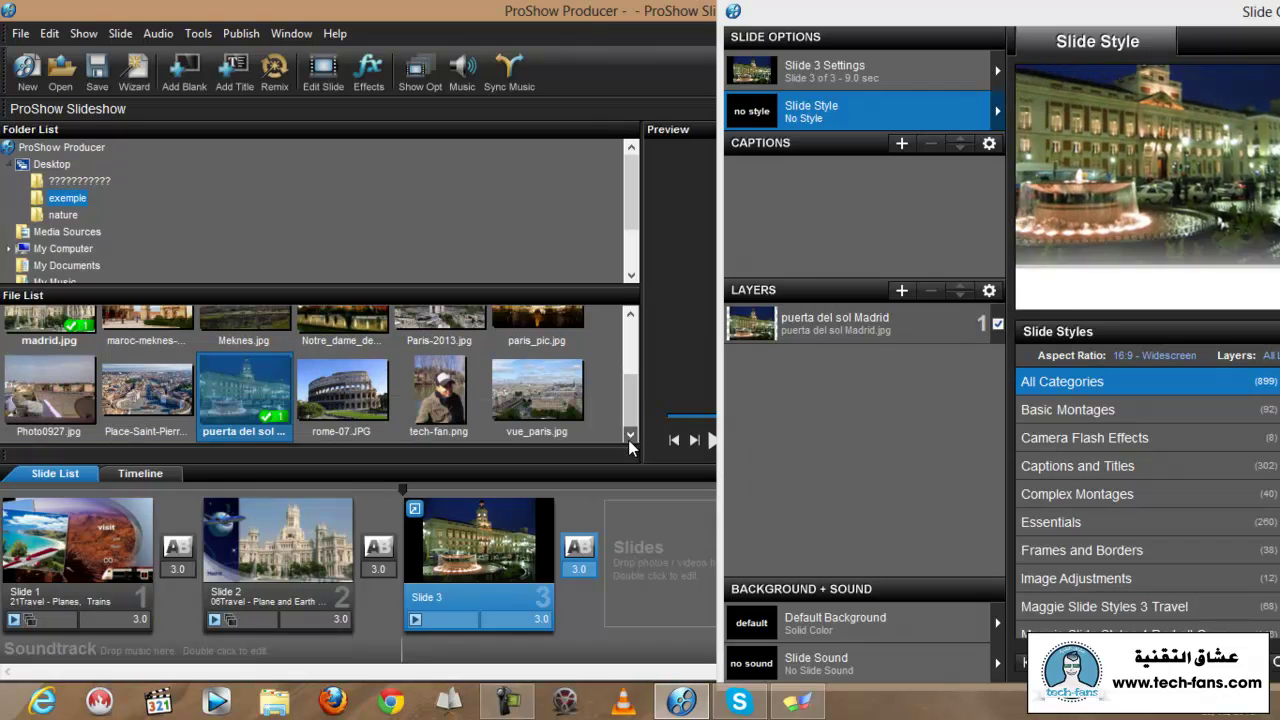
left_click(631, 316)
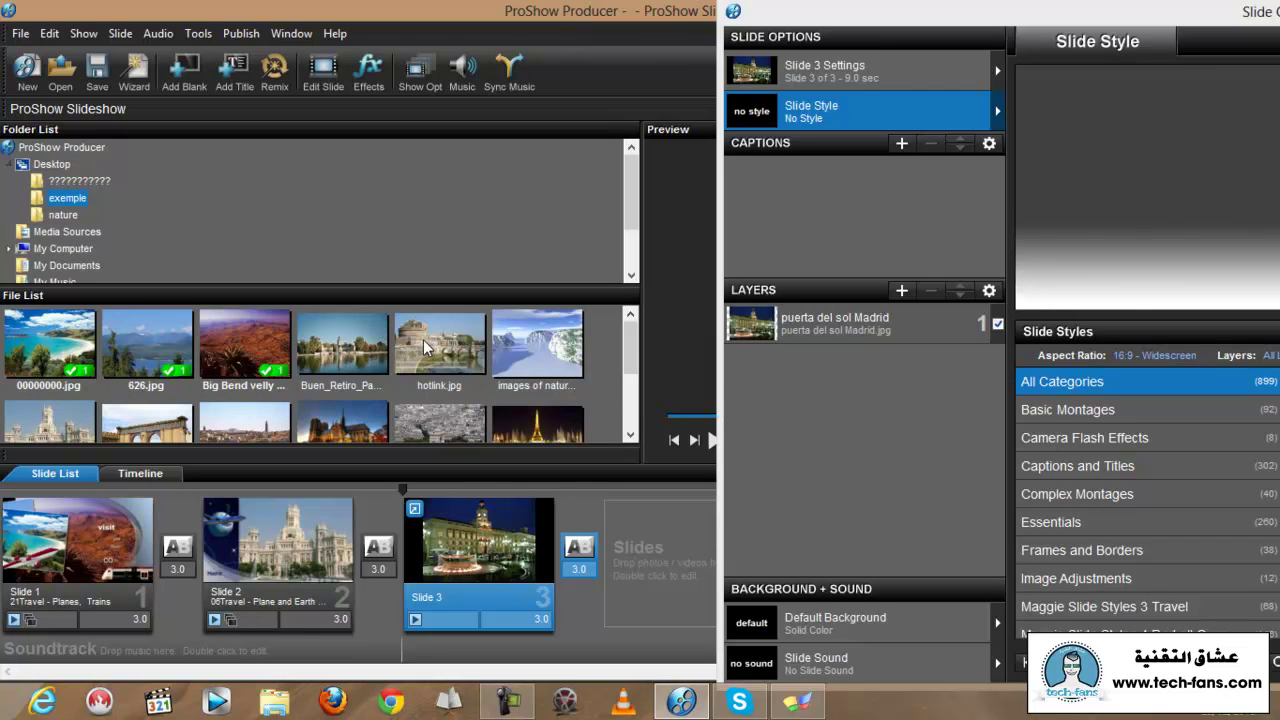
left_click_drag(537, 345, 879, 409)
left_click_drag(345, 355, 881, 462)
Apply the Corner Pan Fade Light style to the third slide and accept the slide options.
left_click_drag(985, 8, 464, 10)
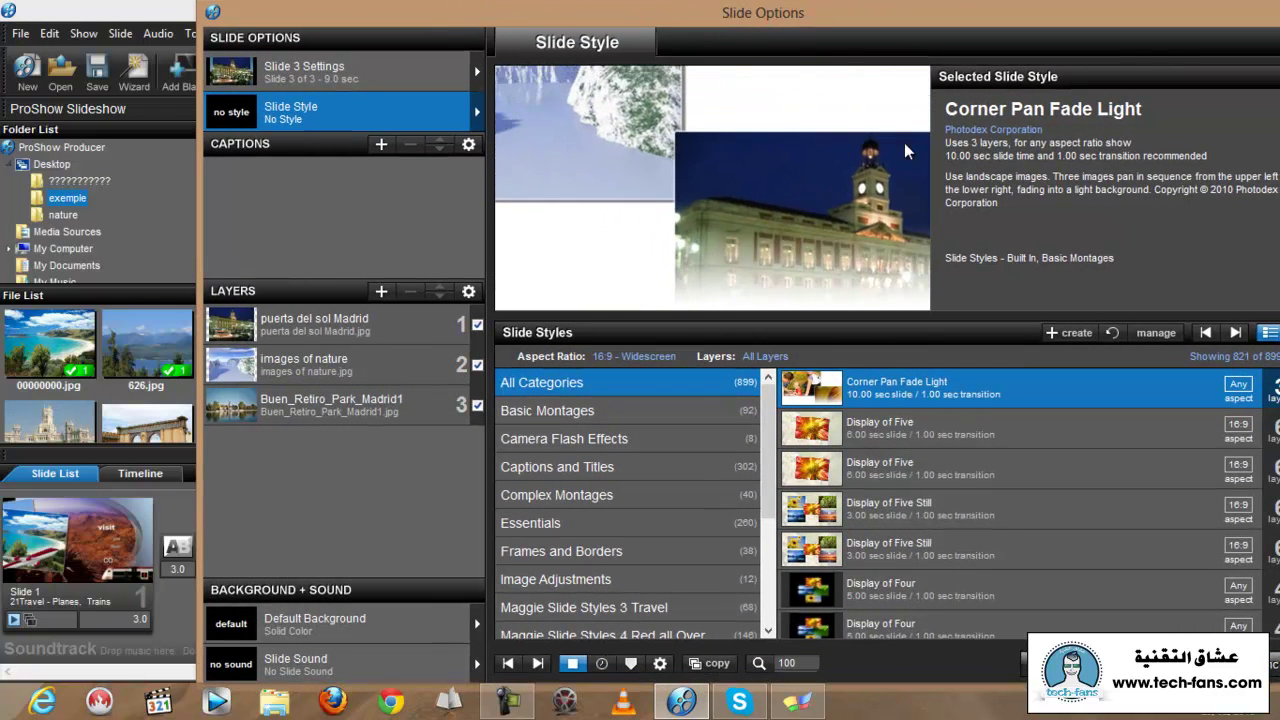
left_click_drag(928, 21, 801, 18)
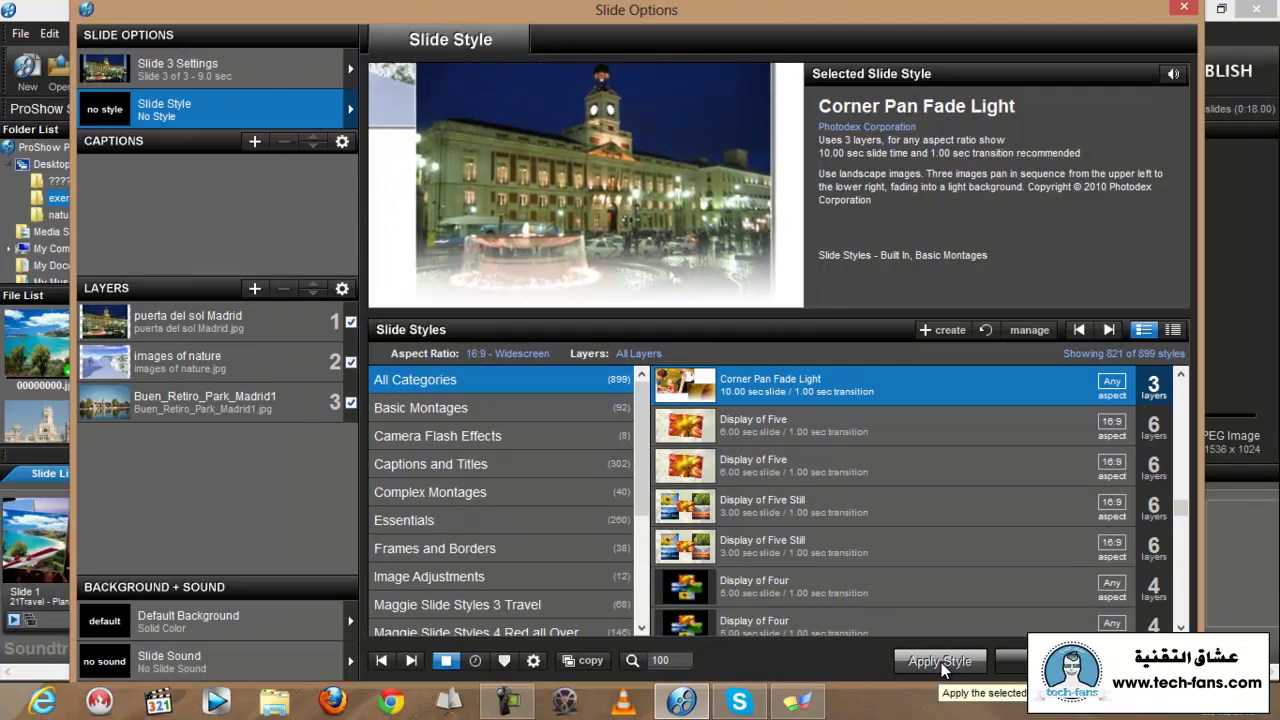
left_click(1181, 374)
left_click(1181, 375)
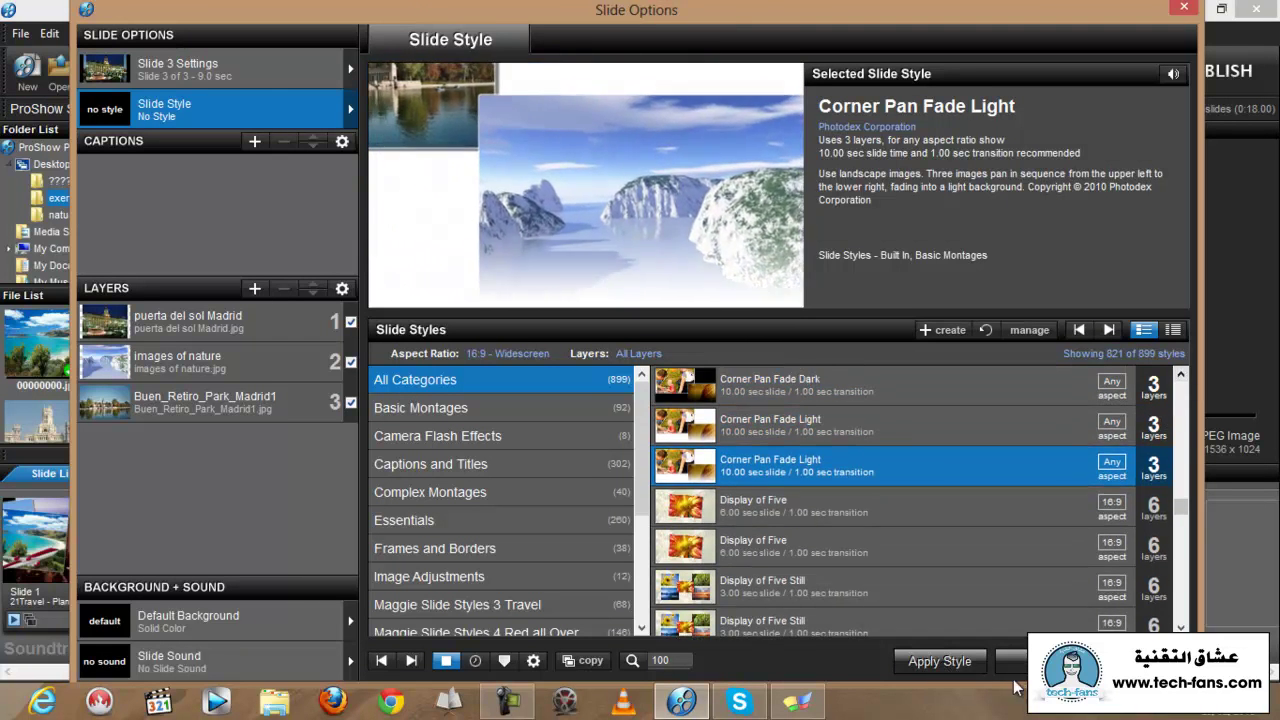
left_click(937, 660)
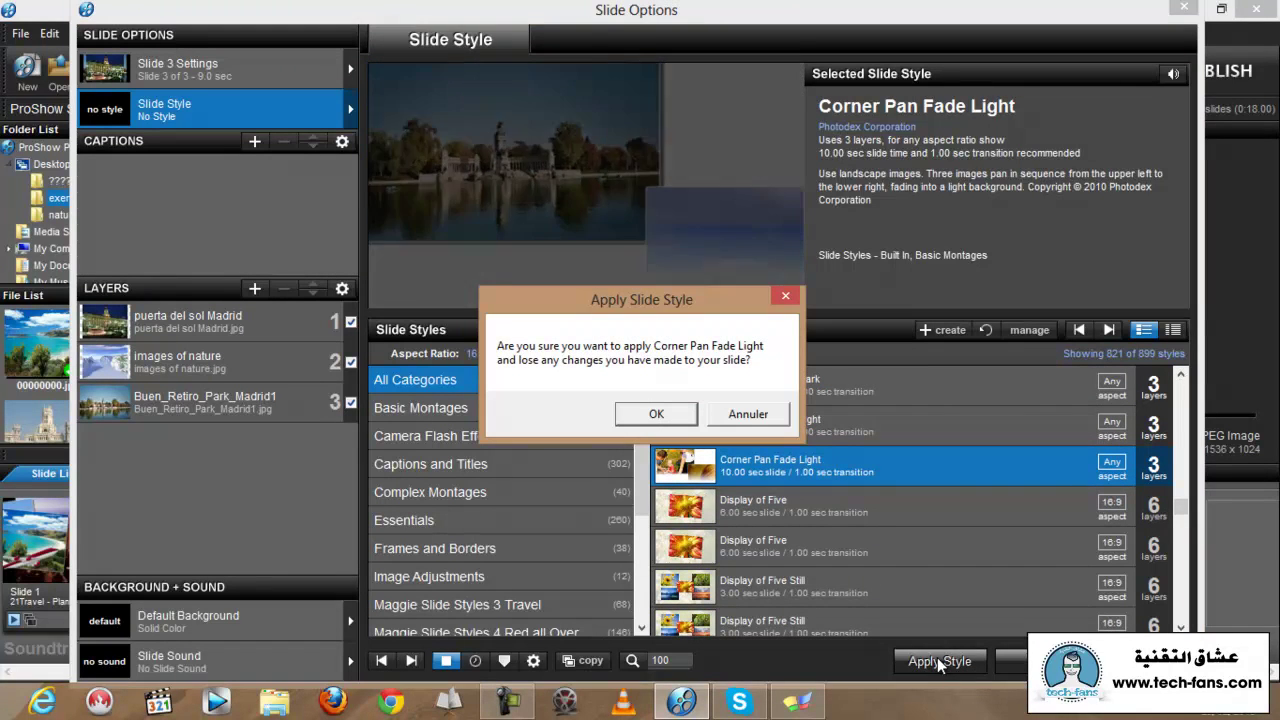
left_click(647, 415)
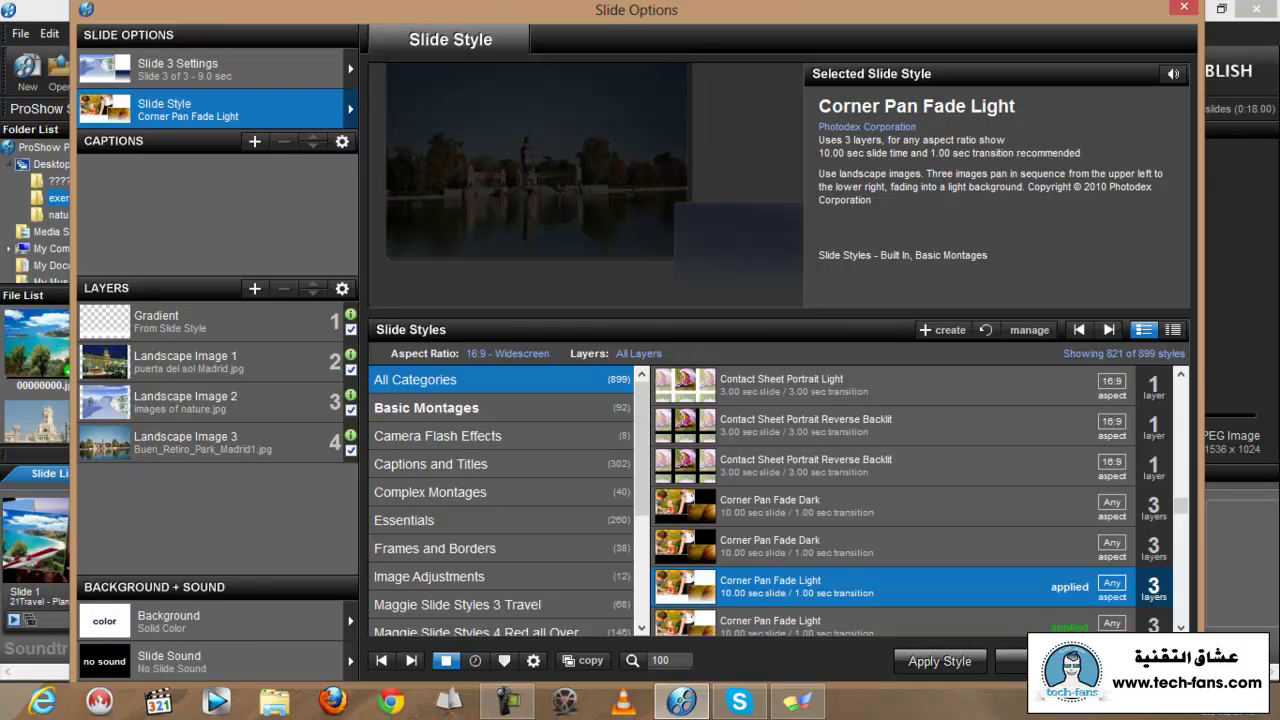
left_click(1040, 661)
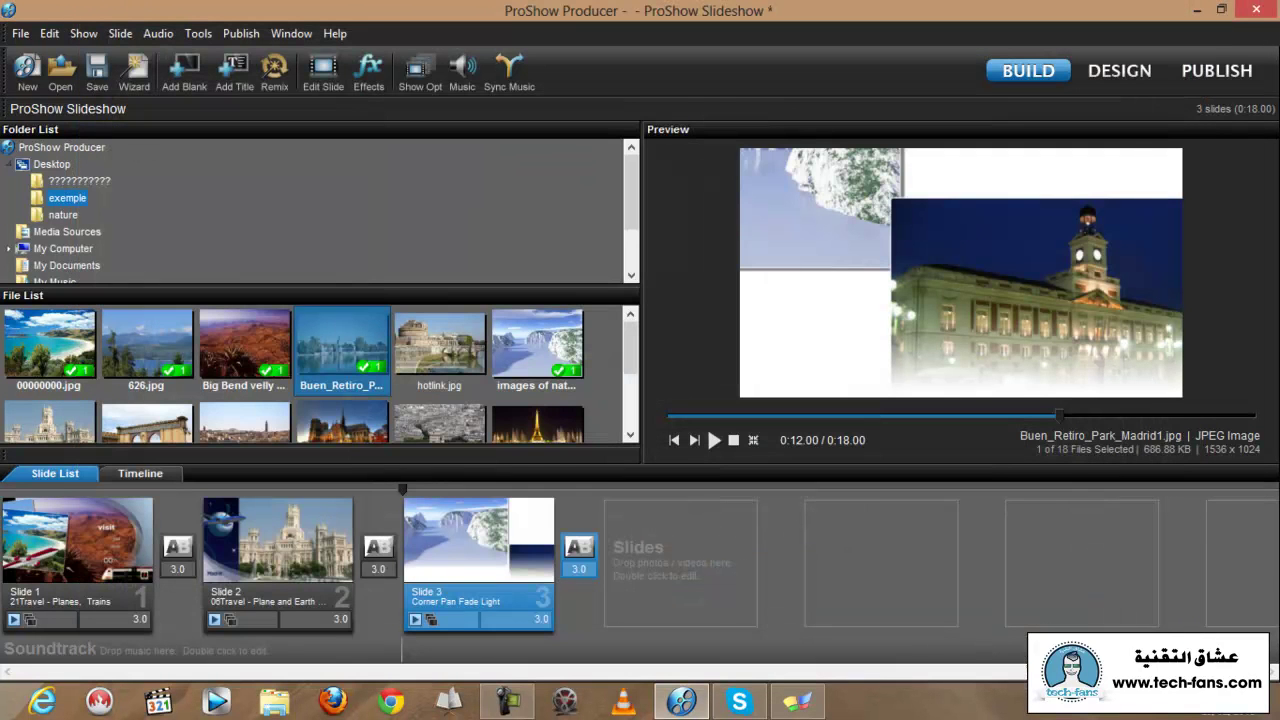
Set the first slide's duration to 4.0 seconds and add paris_pic.jpg from the exemple folder as the fourth slide.
left_click(140, 618)
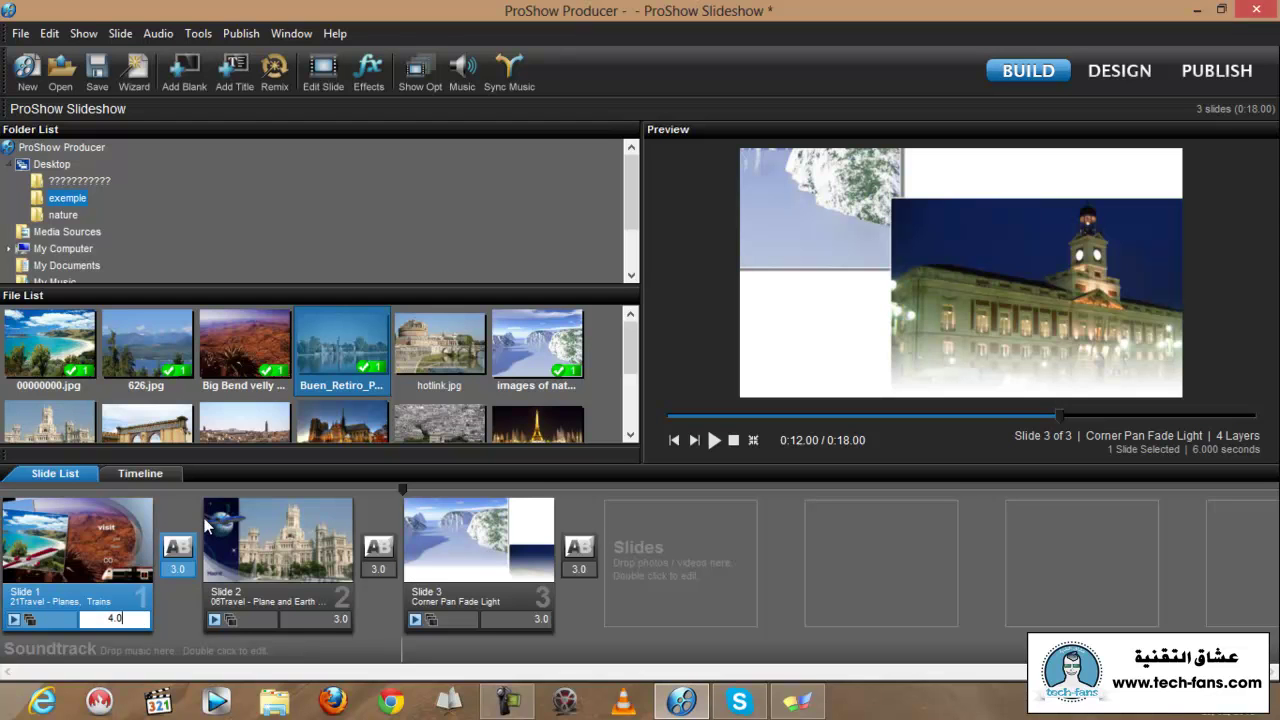
left_click(694, 544)
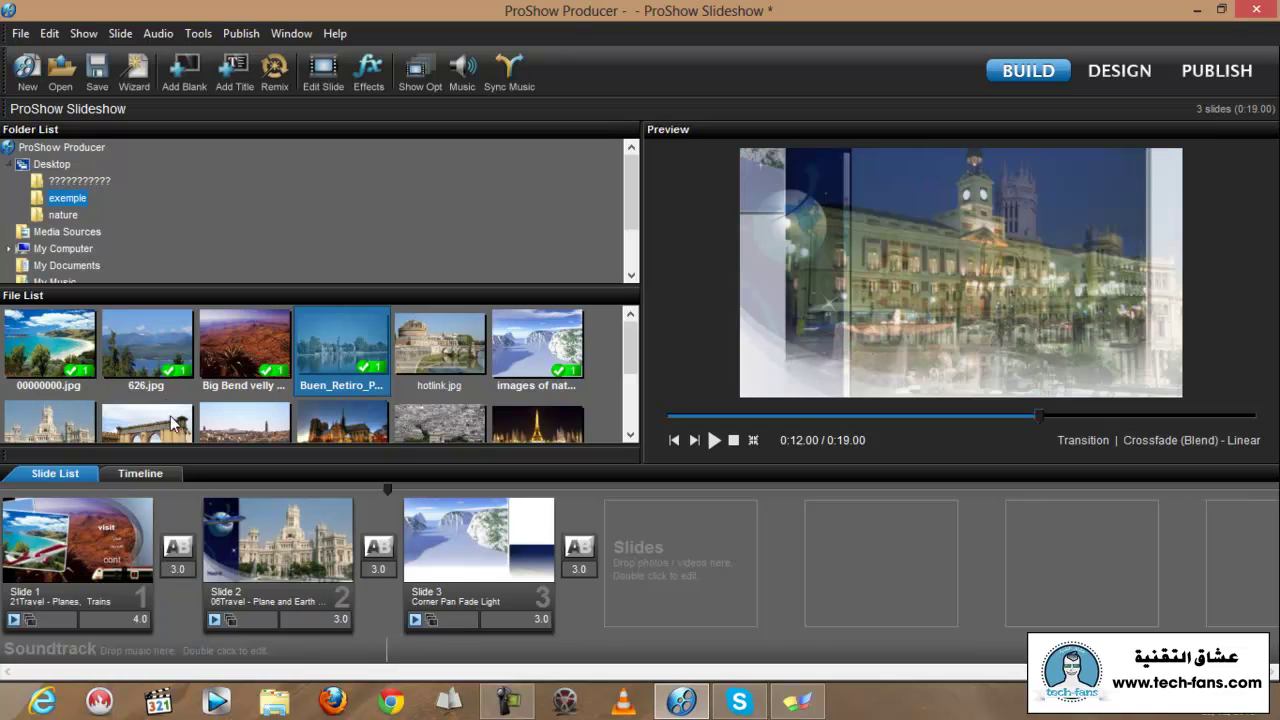
left_click_drag(632, 327, 632, 353)
mouse_move(542, 385)
left_mouse_down()
mouse_move(700, 518)
mouse_move(683, 531)
mouse_move(688, 548)
left_mouse_up()
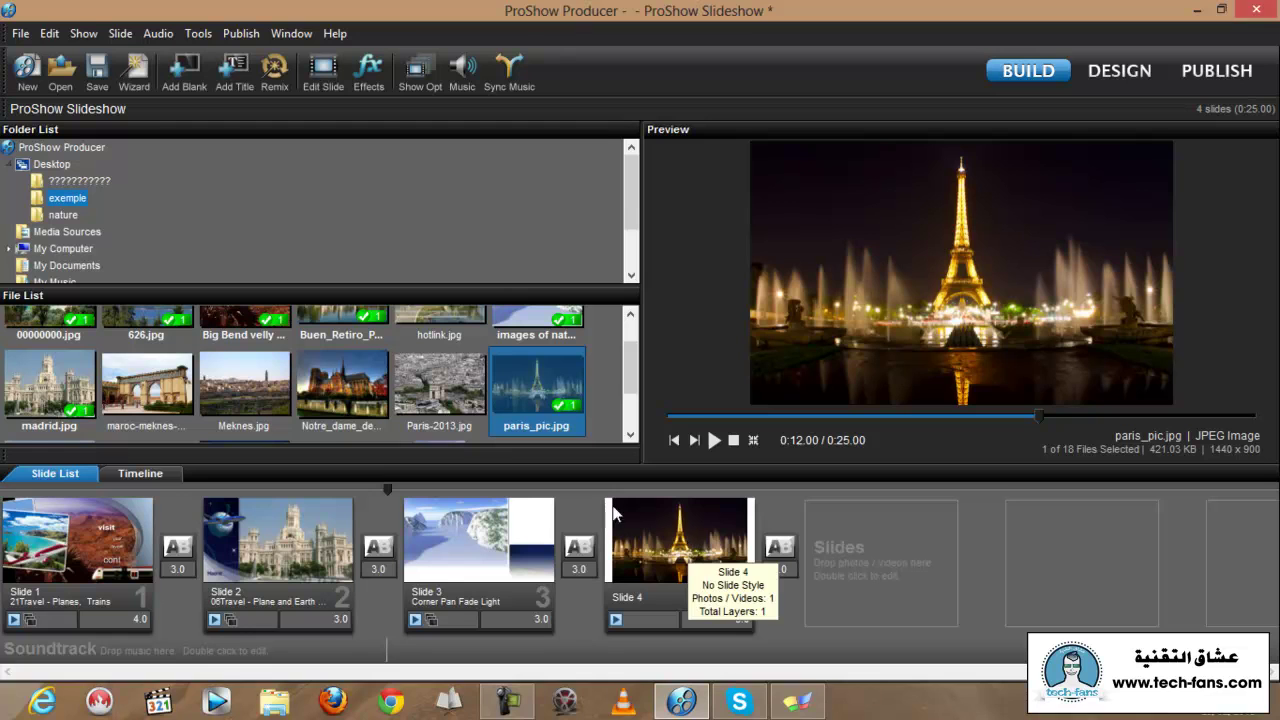
Open the fourth slide's options and select the 05c Wedding Plain cutout 3 landscape slide style.
left_click(668, 522)
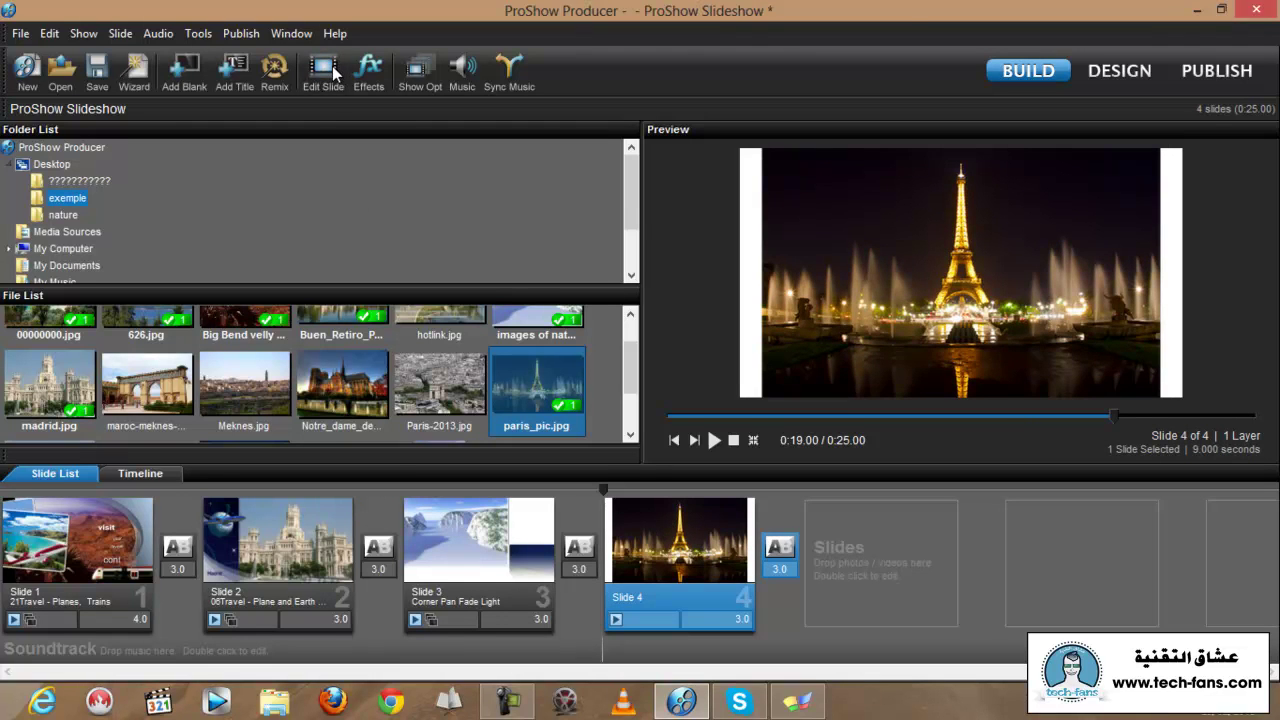
left_click(336, 74)
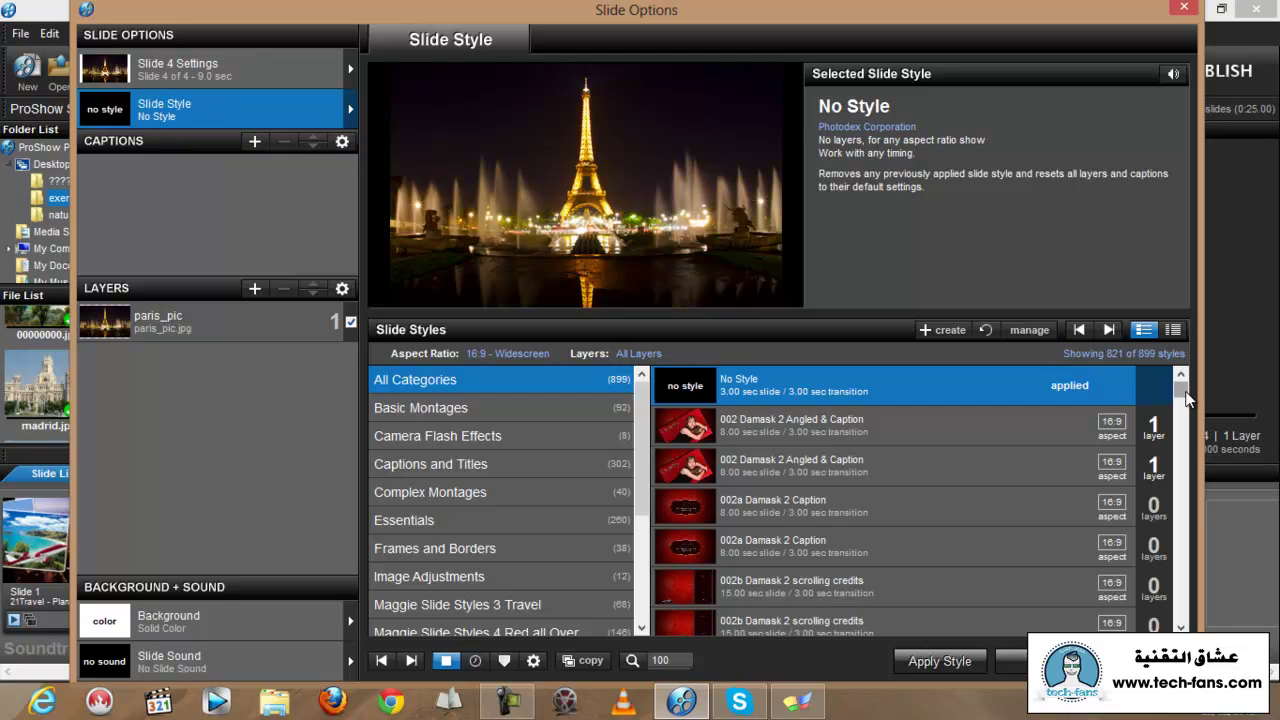
left_click_drag(1186, 405, 1186, 445)
left_click(1006, 469)
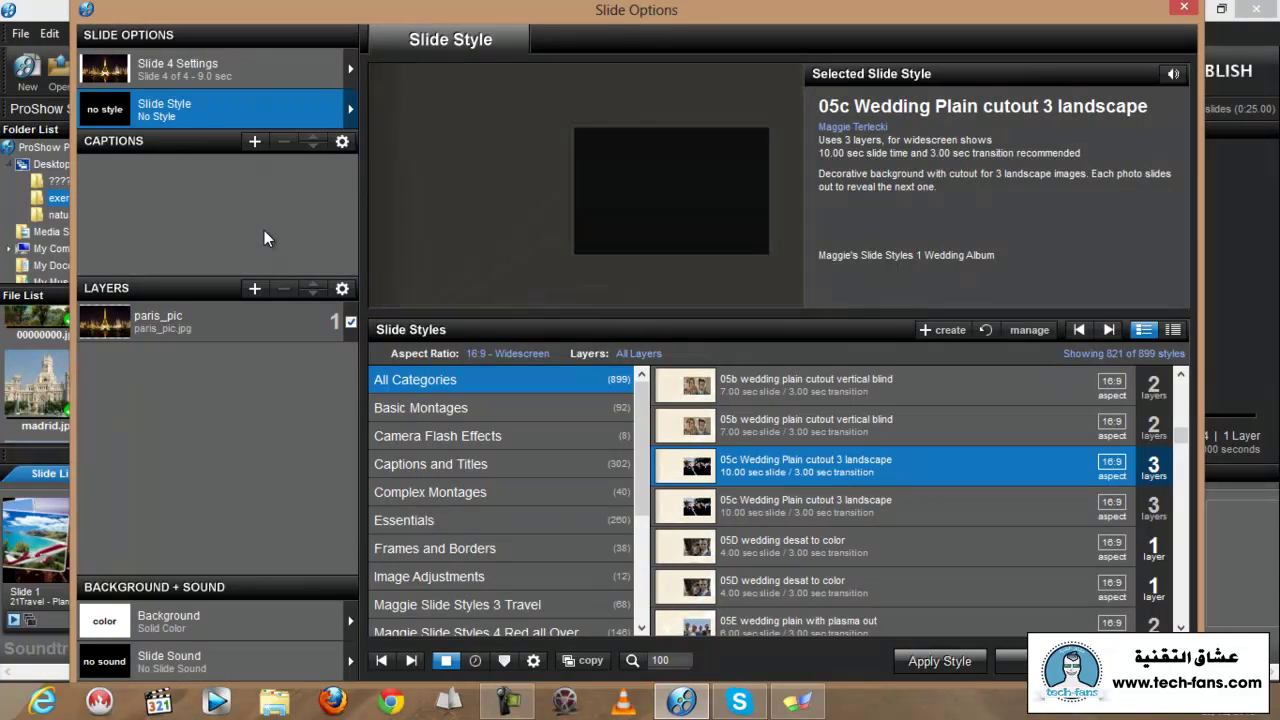
Add Paris-2013.jpg and vue_paris.jpg from the exemple folder as the fourth slide's second and third layers.
left_click_drag(632, 8, 1109, 26)
left_click_drag(439, 388, 706, 410)
left_click_drag(818, 28, 1069, 14)
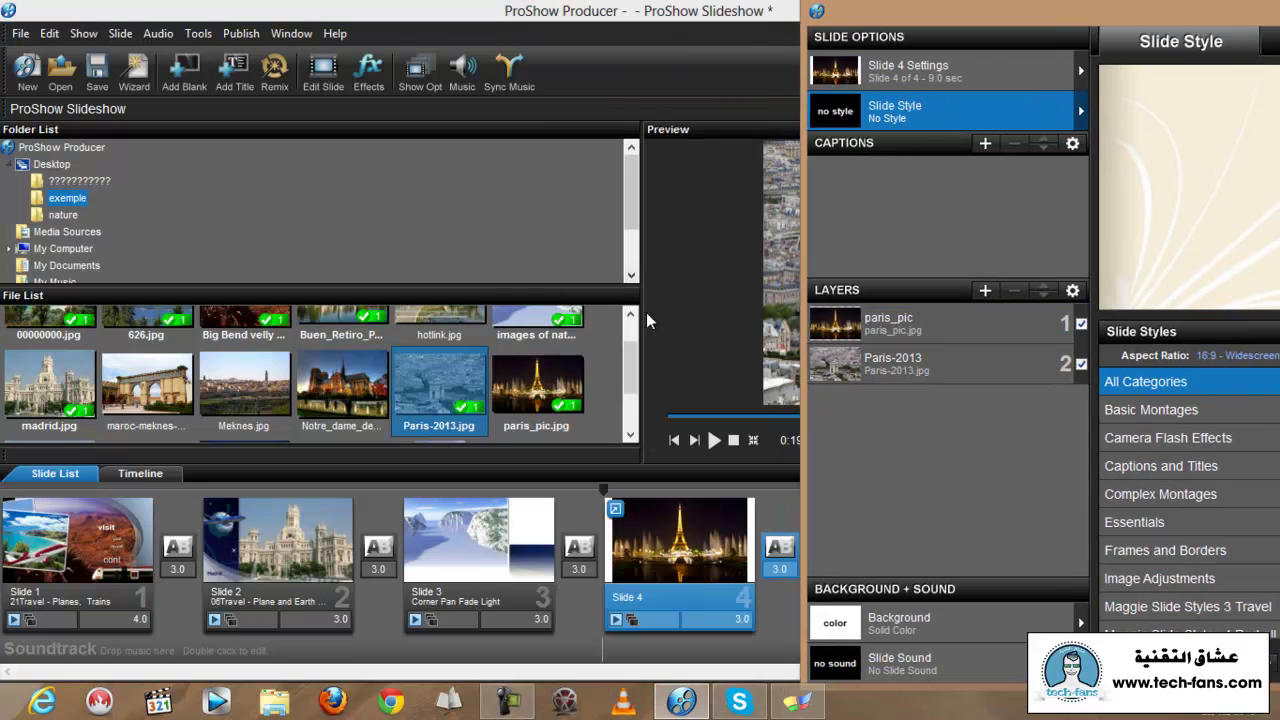
left_click_drag(632, 352, 630, 393)
left_click_drag(525, 393, 904, 437)
Apply the 05c Wedding Plain cutout 3 landscape style to the fourth slide.
left_click_drag(1078, 18, 380, 27)
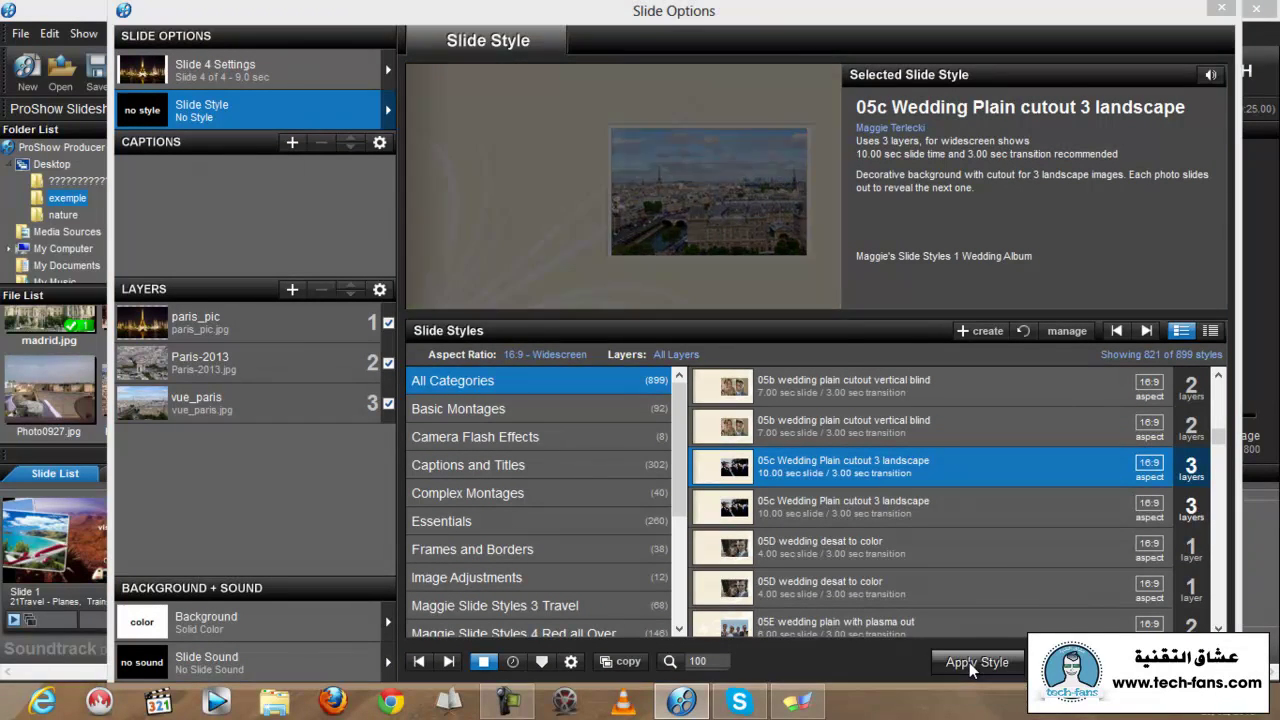
left_click(969, 662)
left_click(695, 412)
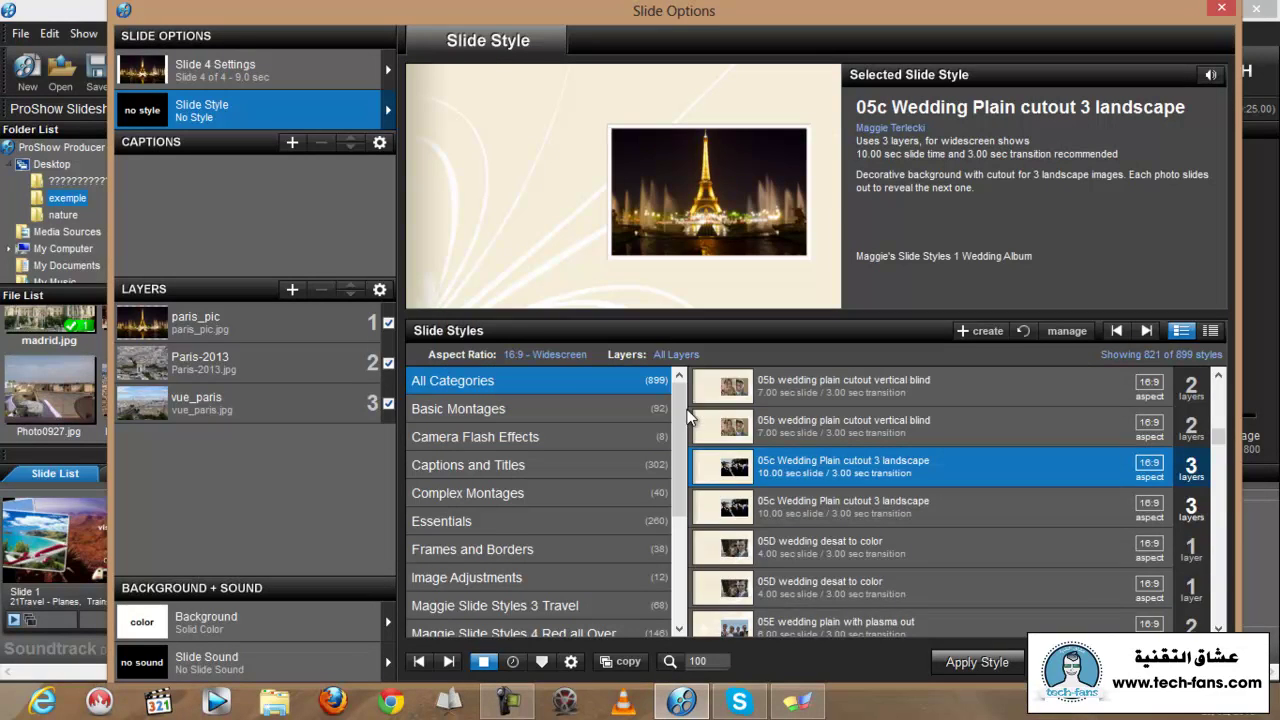
Add a "Paris" caption to the fourth slide and place it left of the photo at about 14 x 26.
left_click(293, 142)
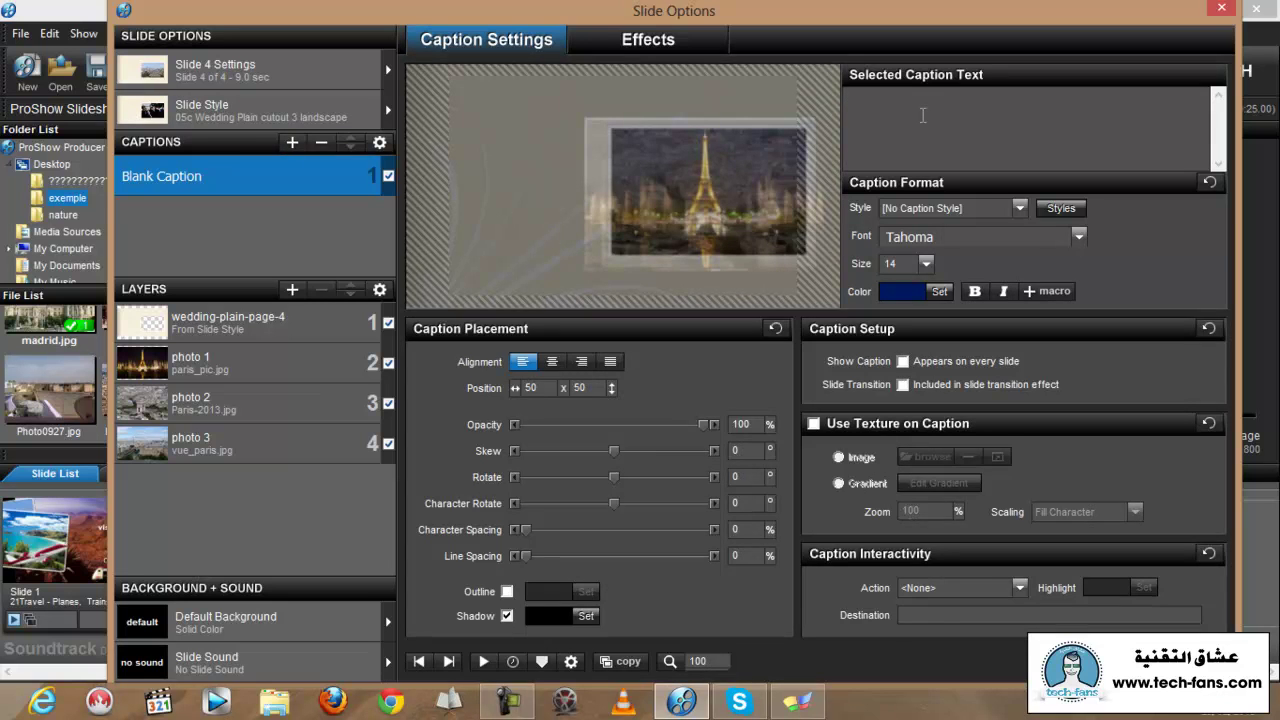
type("Paris")
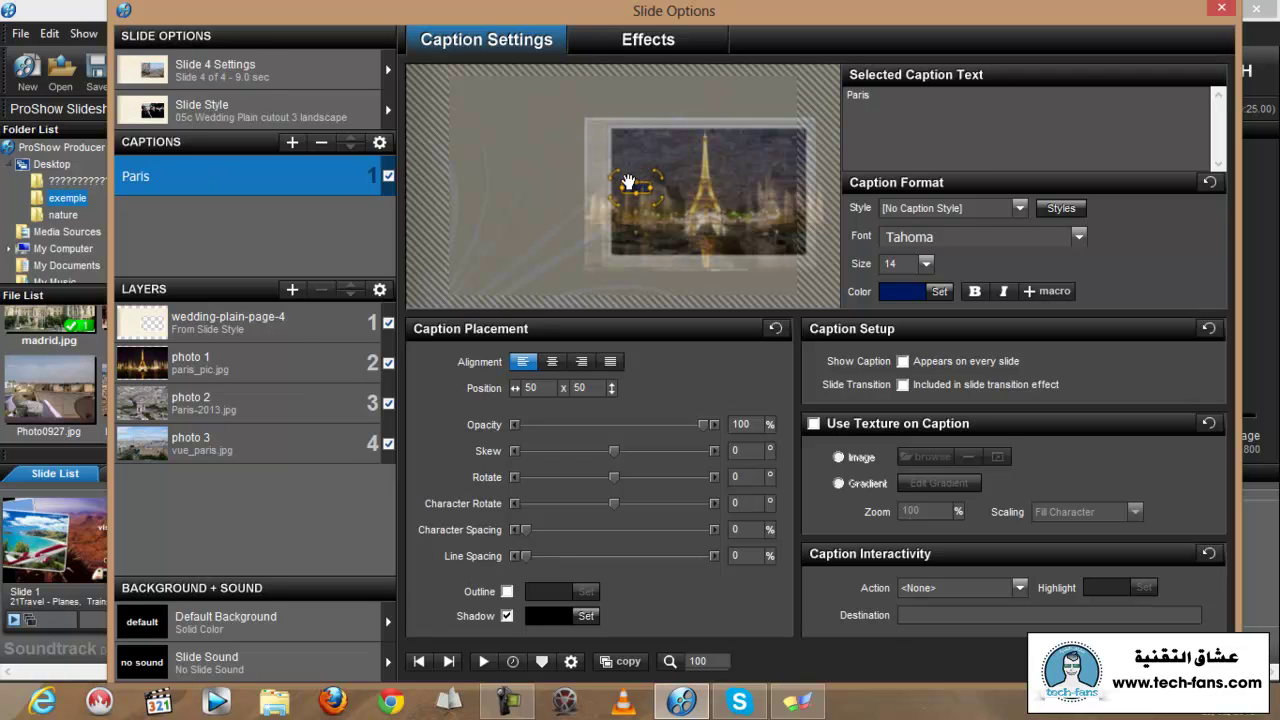
left_click_drag(628, 183, 465, 124)
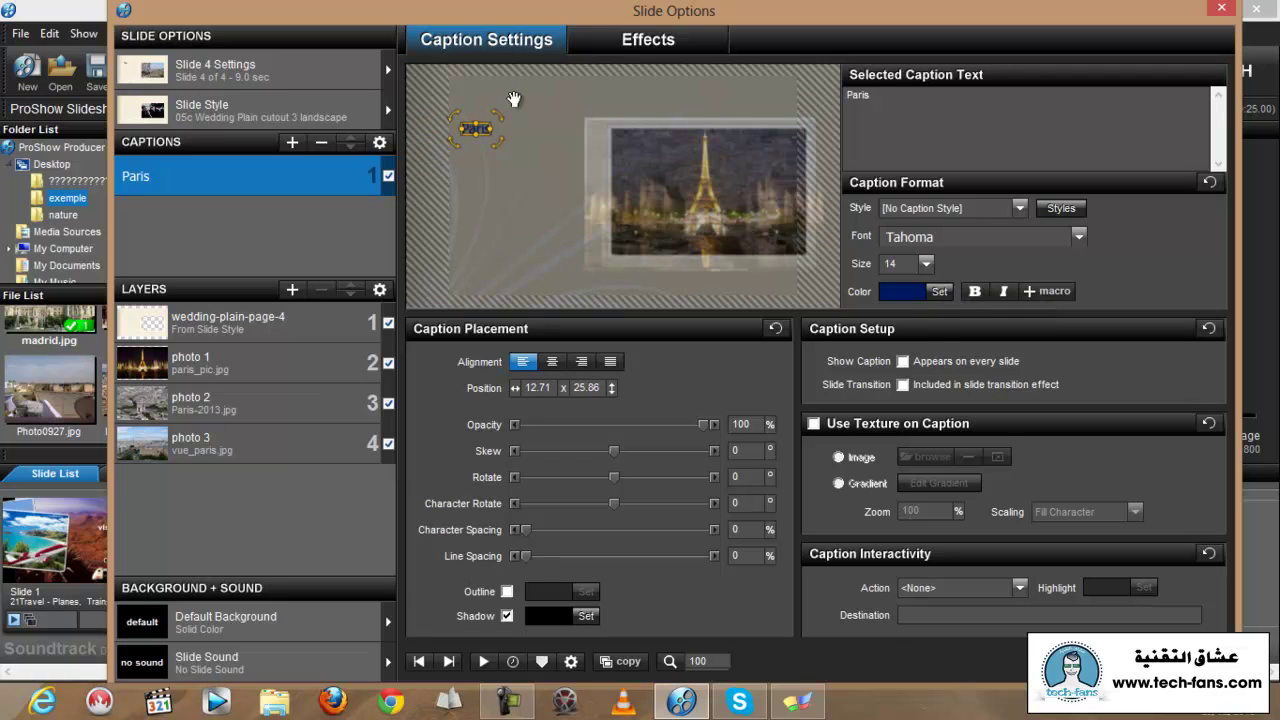
left_click_drag(480, 128, 488, 130)
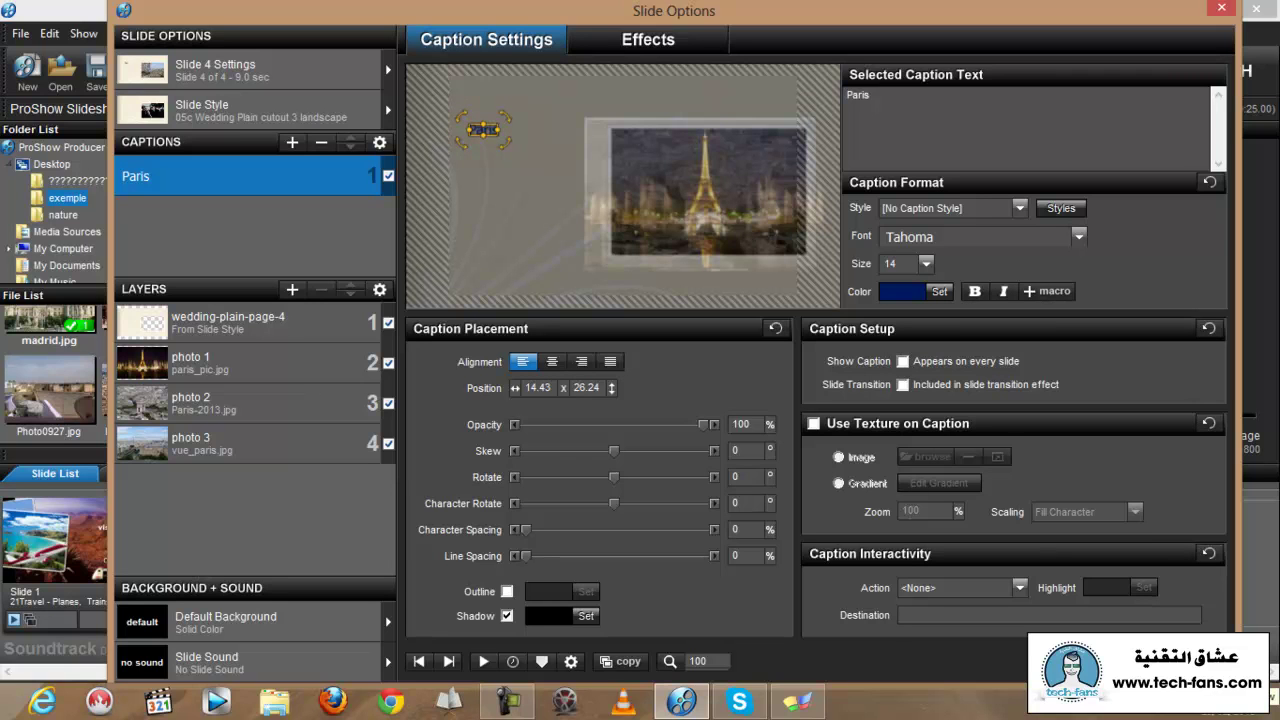
Close the fourth slide's options and add the maroc-meknes picture from the exemple folder as the fifth slide.
key("Escape")
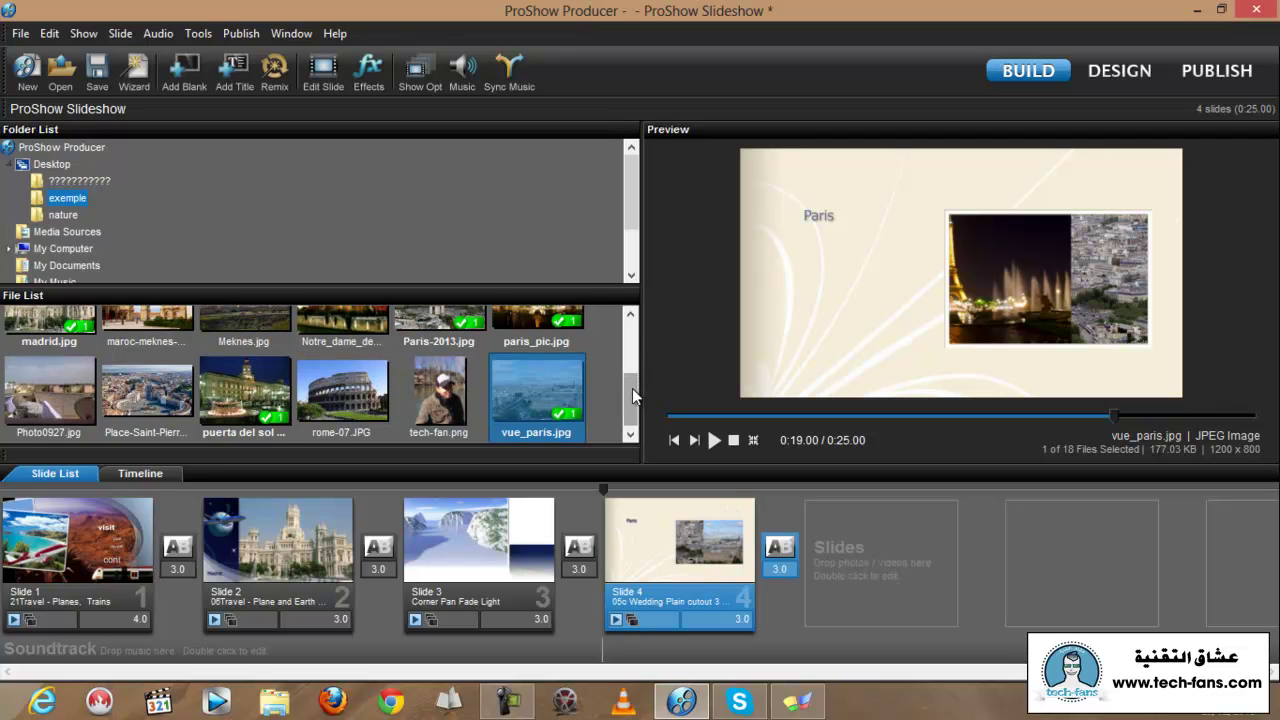
left_click_drag(633, 399, 628, 364)
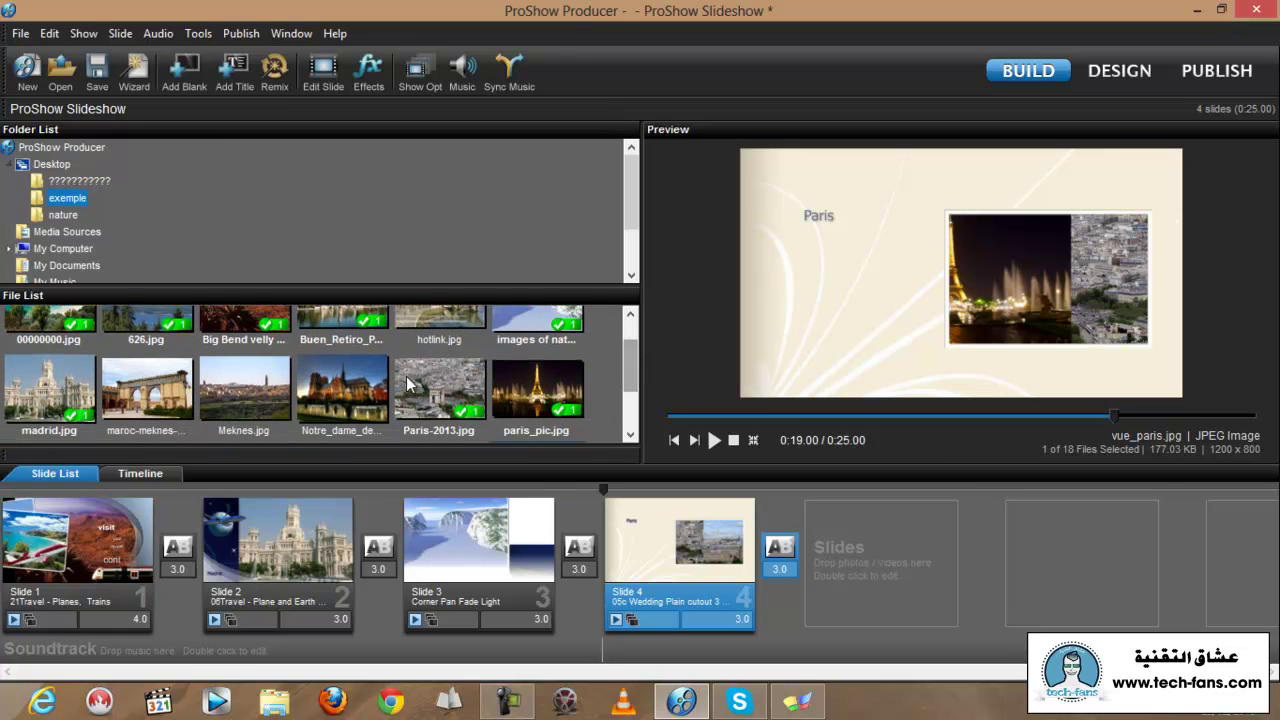
left_click(156, 392)
left_click_drag(903, 563, 905, 545)
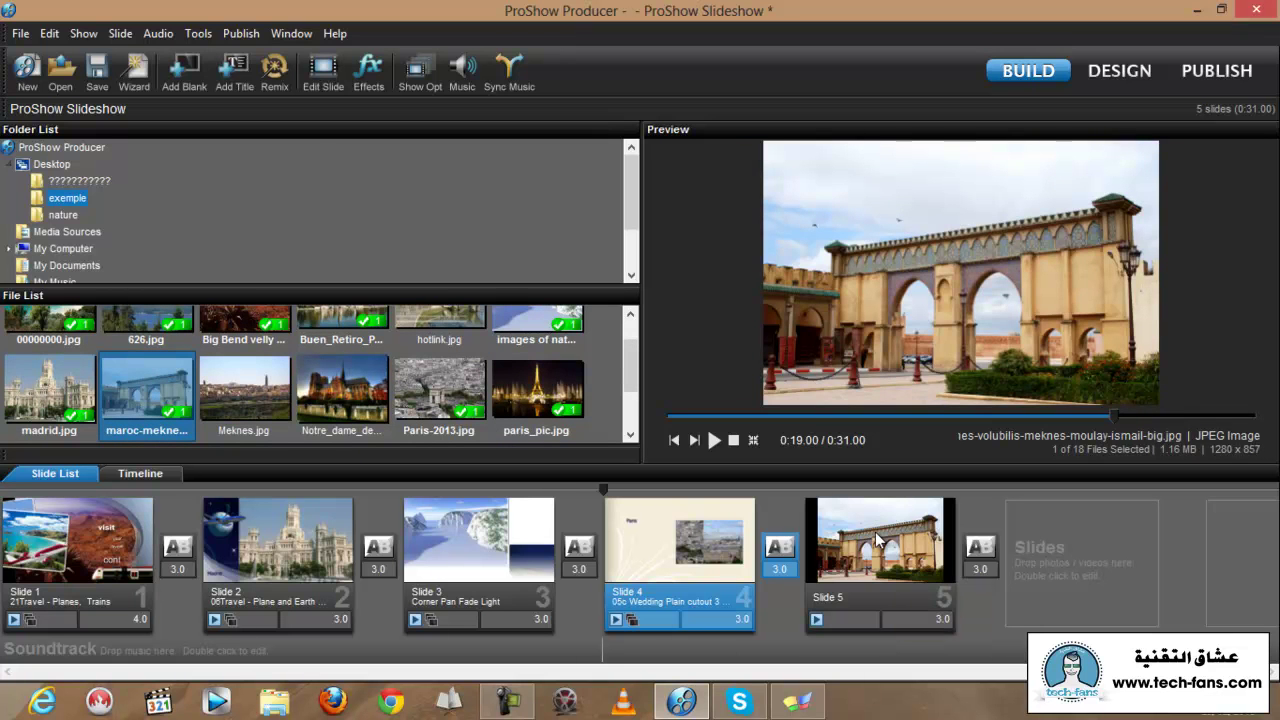
Open the fifth slide's options and add Meknes.jpg, tech-fan.png and Photo0927.jpg as its second, third and fourth layers.
left_click(876, 540)
left_click(334, 66)
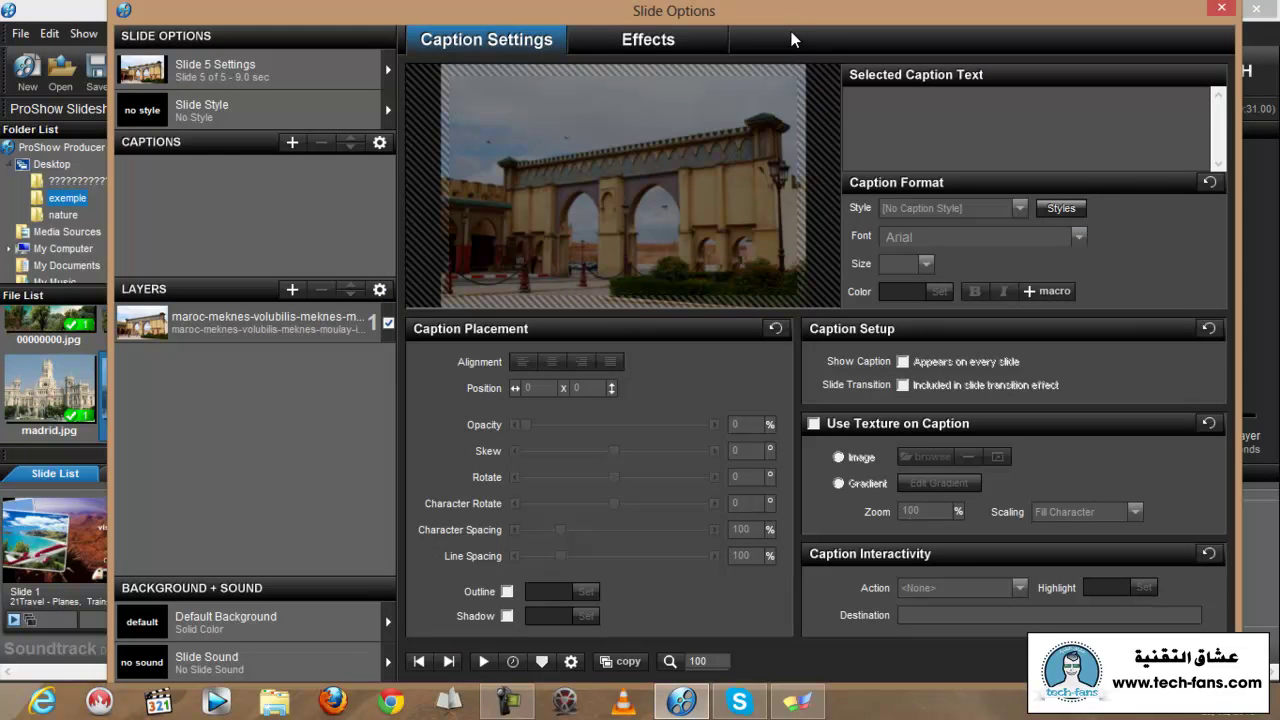
left_click_drag(777, 9, 1059, 19)
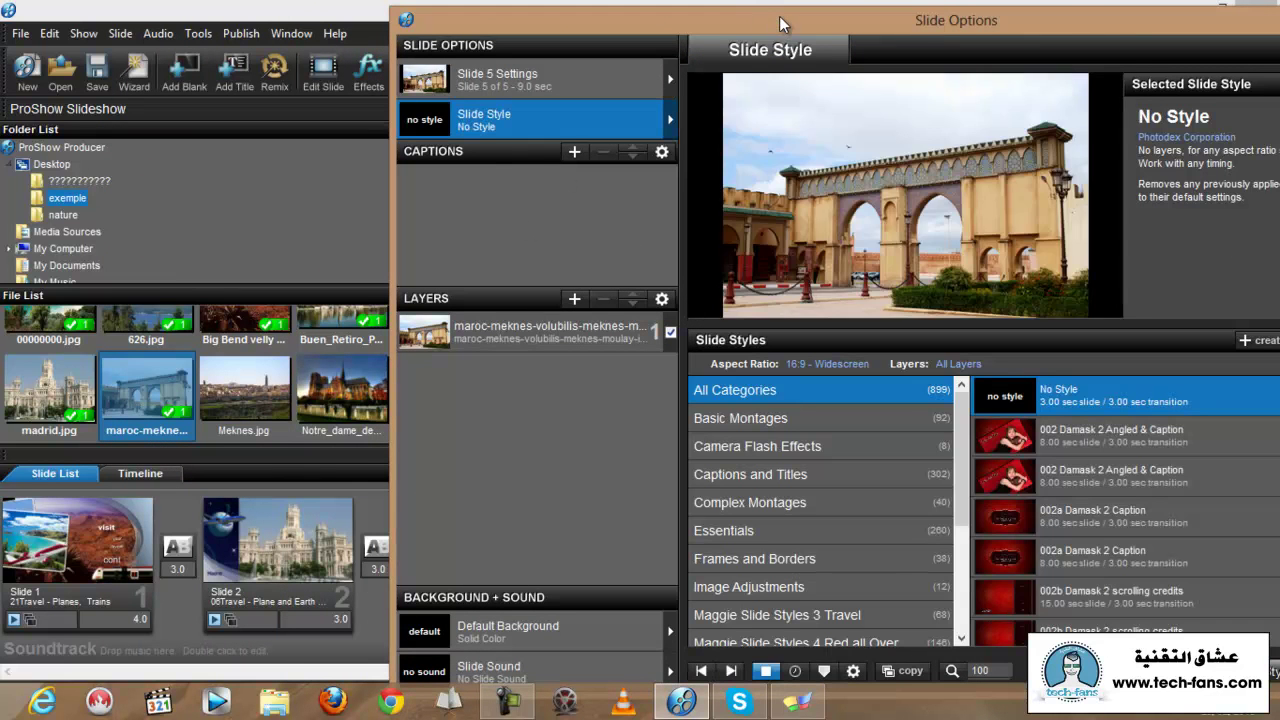
left_click_drag(1078, 9, 1279, 1)
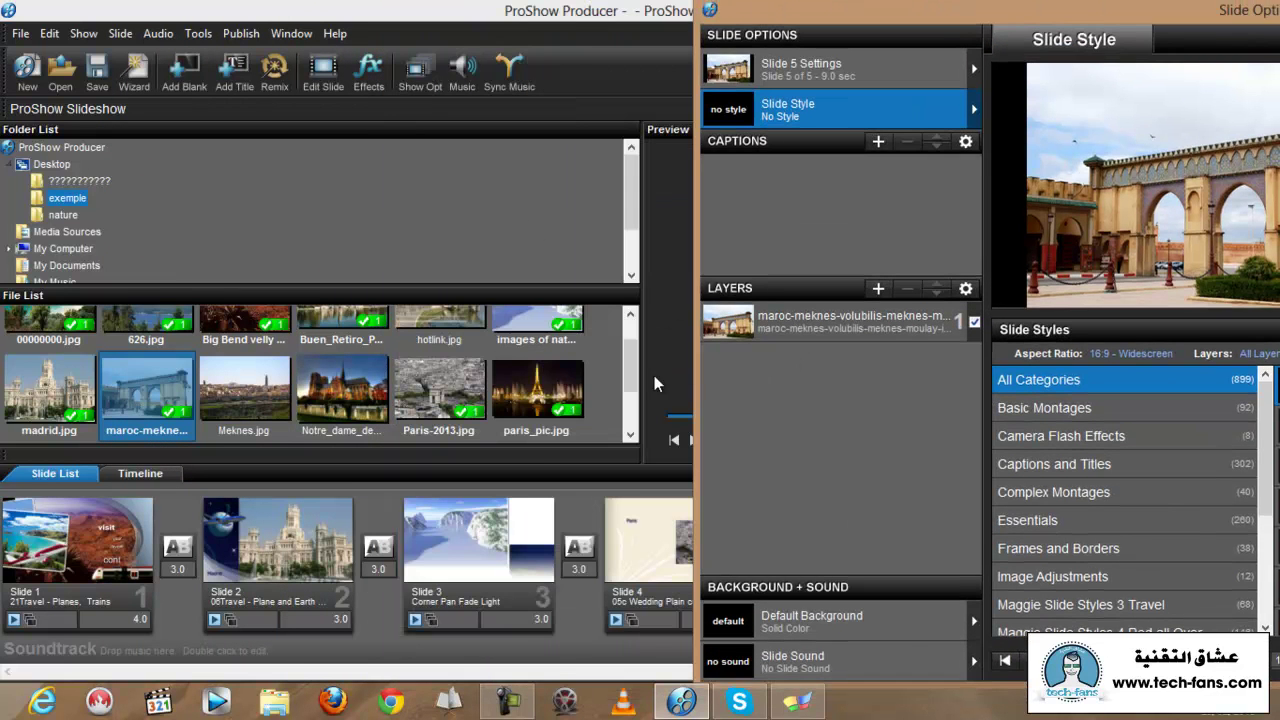
left_click_drag(629, 374, 624, 404)
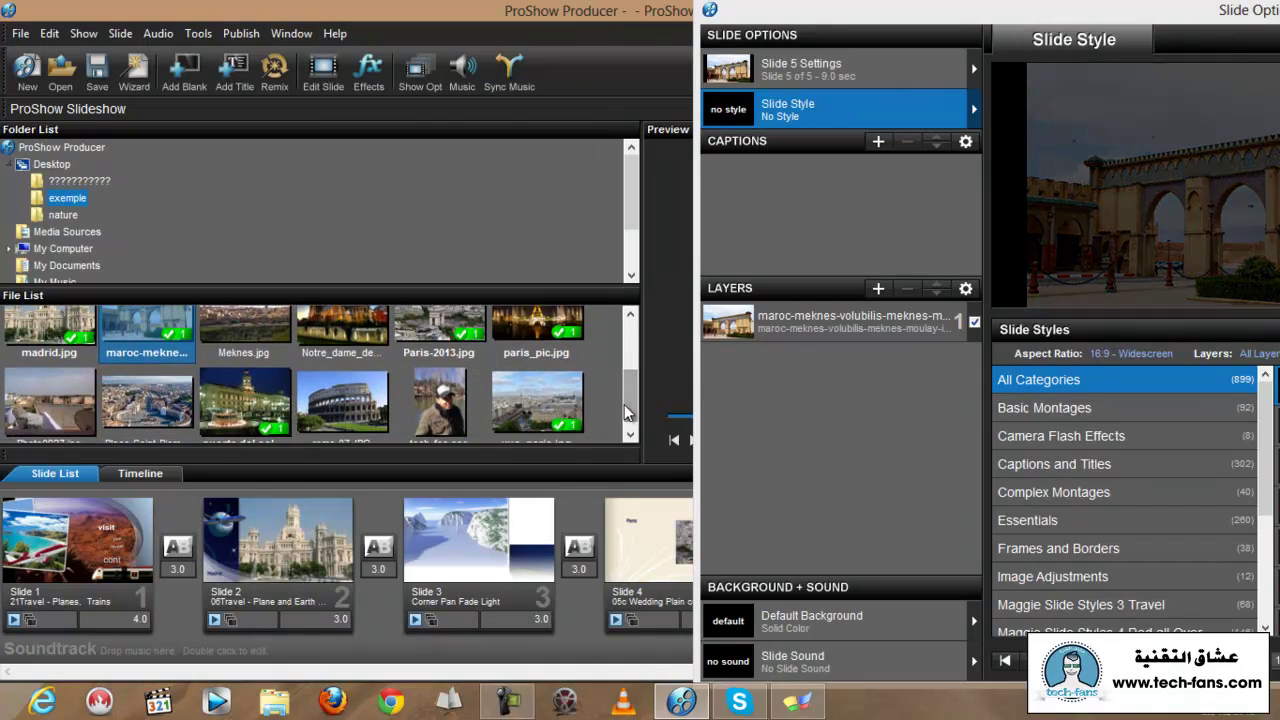
left_click_drag(238, 303, 800, 410)
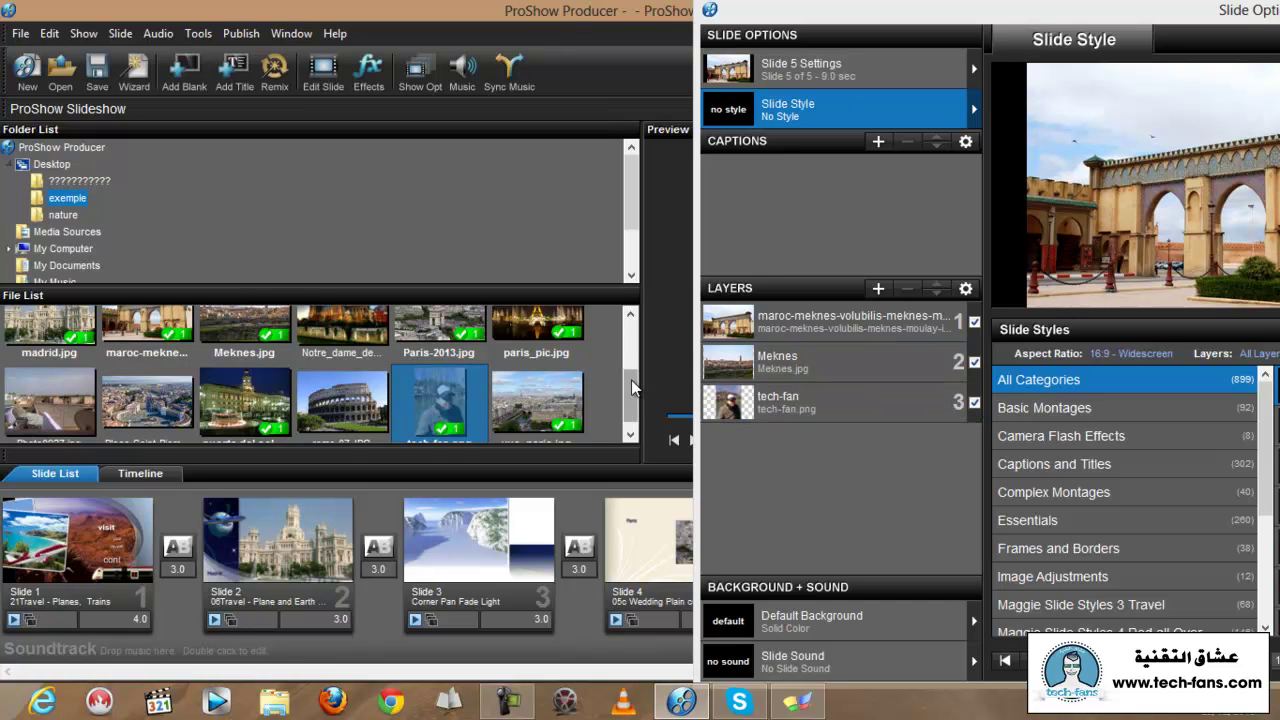
left_click_drag(631, 380, 631, 402)
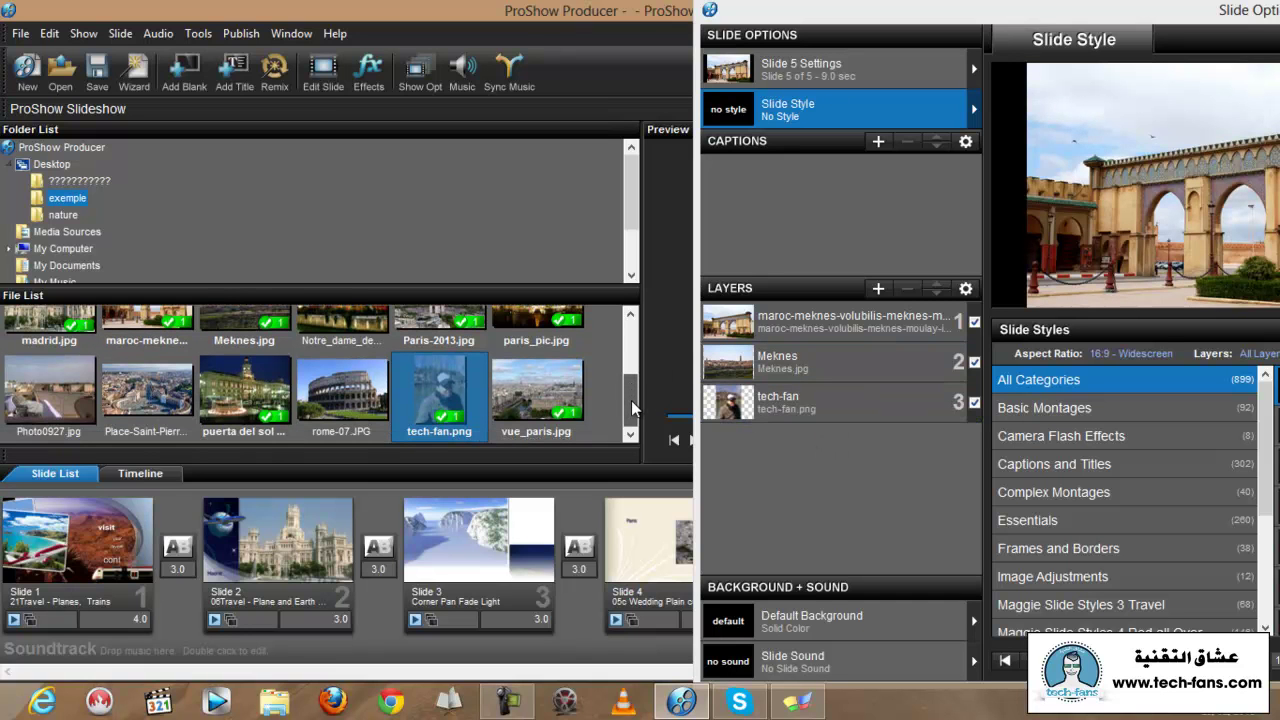
left_click(60, 402)
left_click_drag(358, 408, 813, 457)
Preview the four-layer styles 11Travel - Journal with Vellum pocket & Captions and 20Travel - Postcard back, stamps & captions on the fifth slide.
left_click_drag(985, 27, 301, 27)
left_click_drag(1118, 405, 1125, 459)
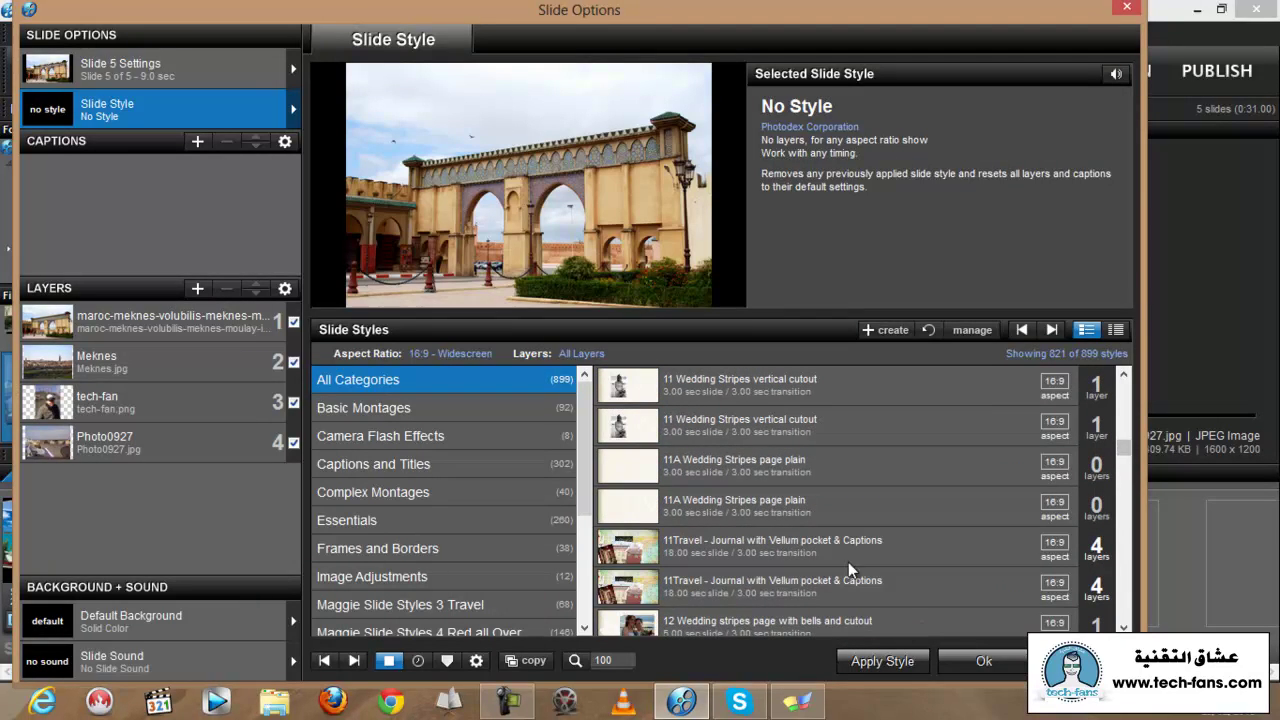
left_click(838, 545)
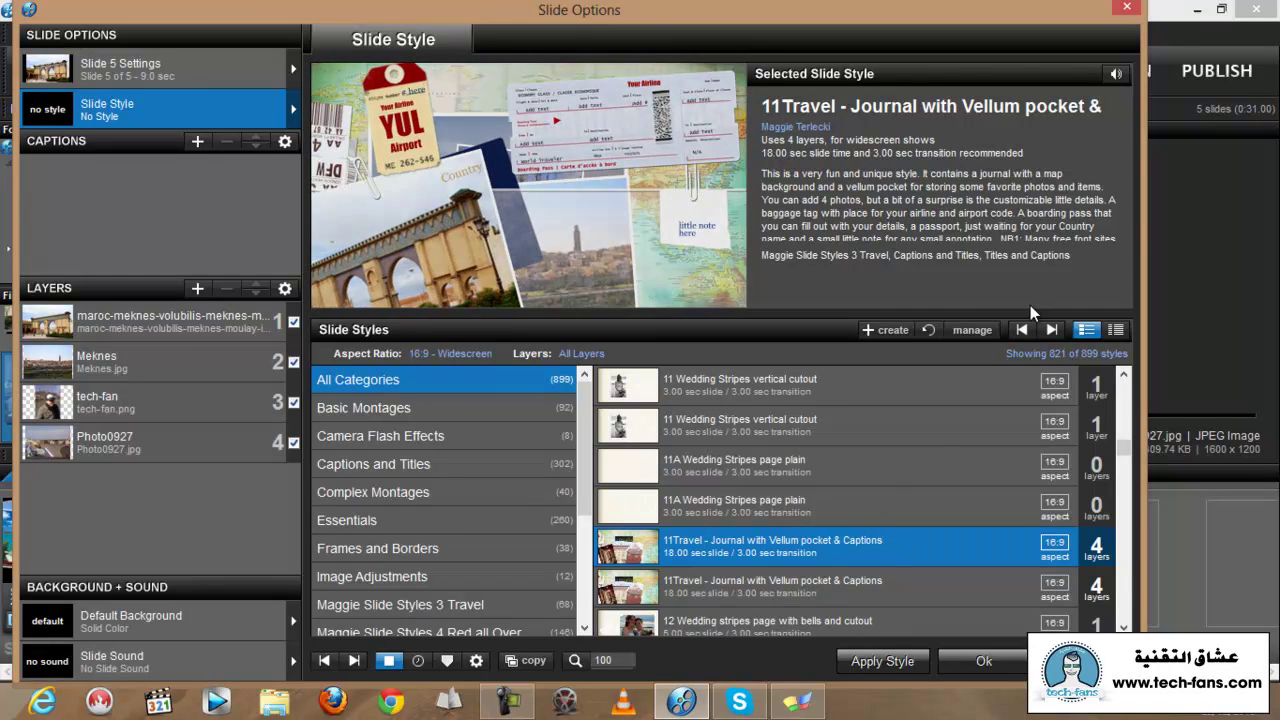
left_click_drag(1127, 452, 1127, 462)
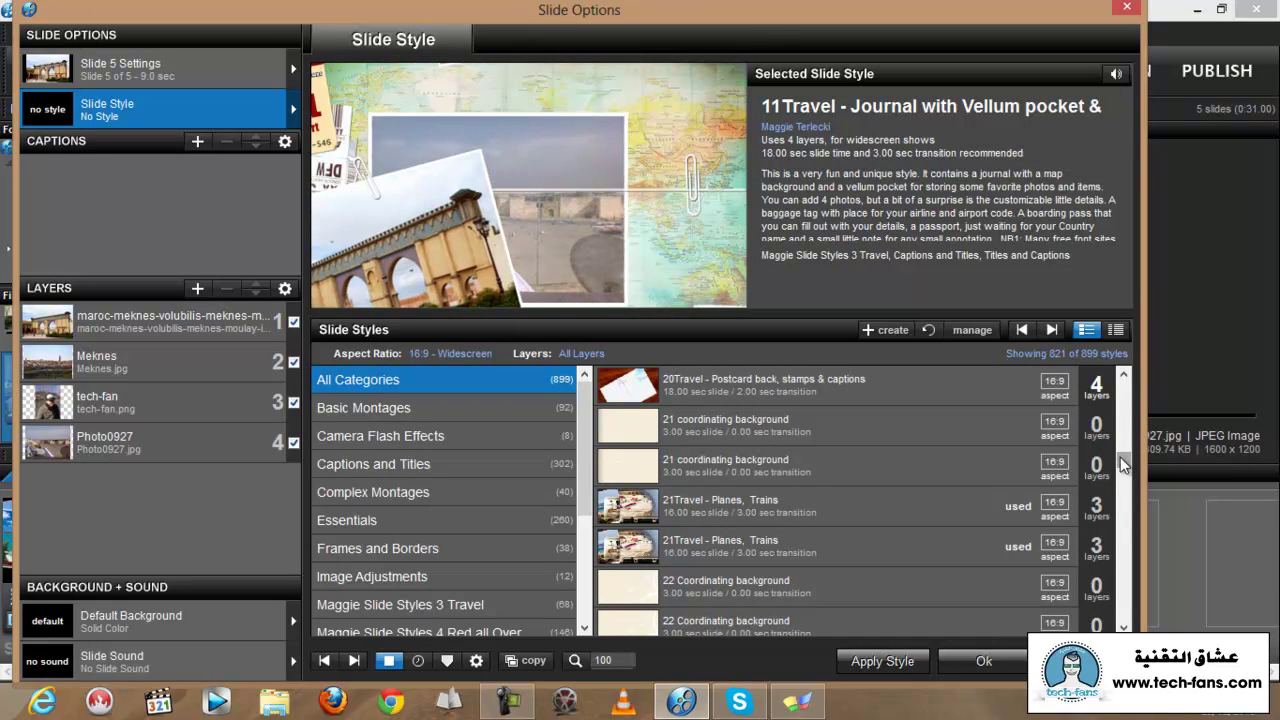
left_click(838, 384)
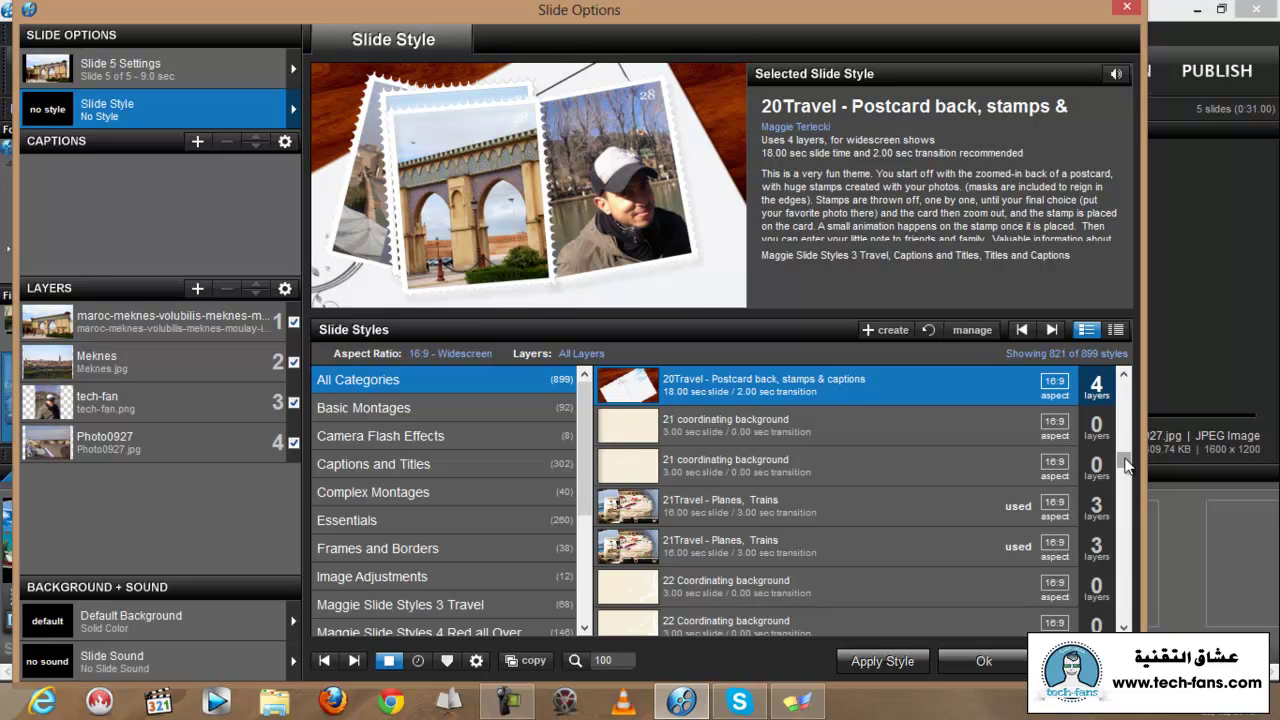
Apply the Overlapping Pan Sequence Dark style to the fifth slide.
scroll(1126, 466, "down", 4)
left_click_drag(1126, 468, 1124, 543)
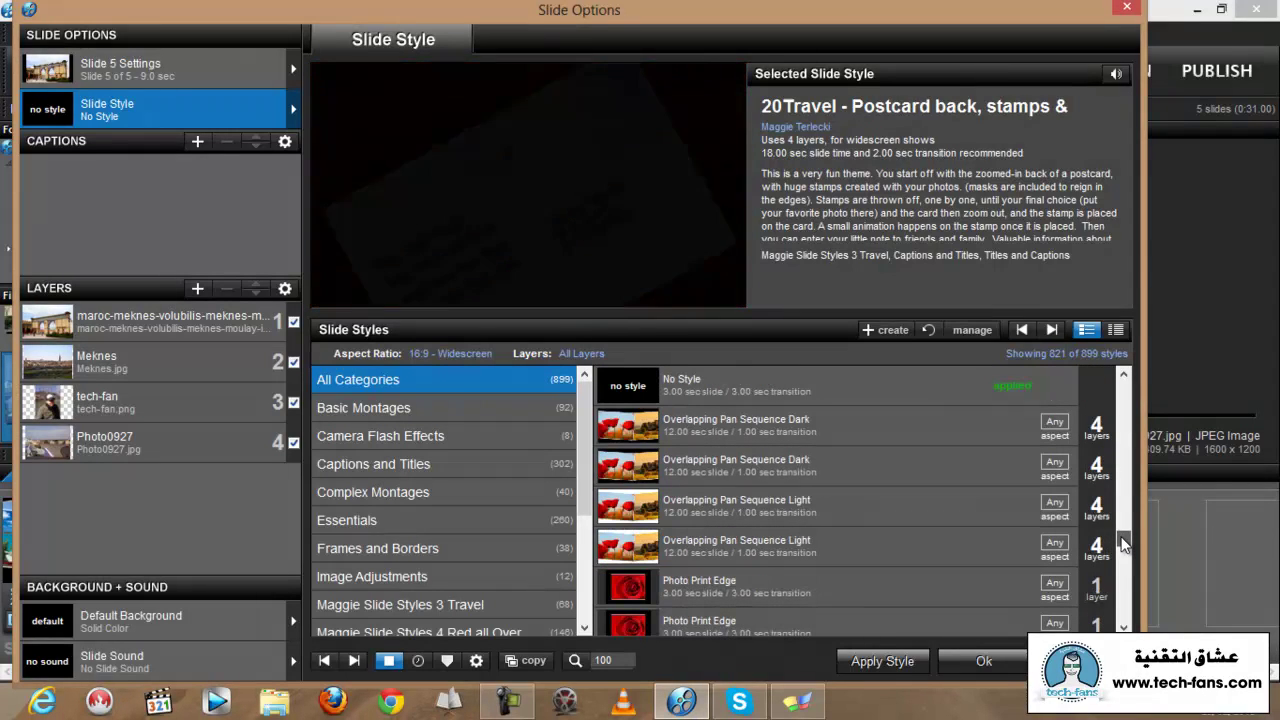
left_click(766, 433)
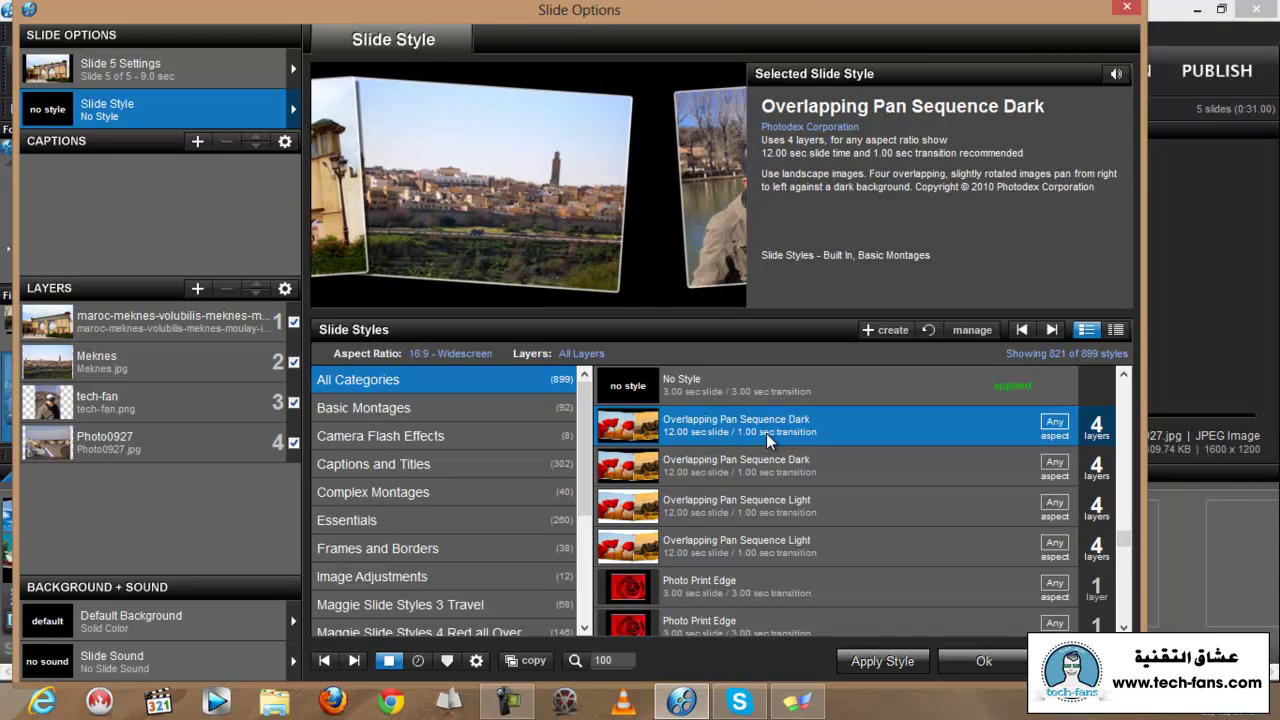
left_click(884, 663)
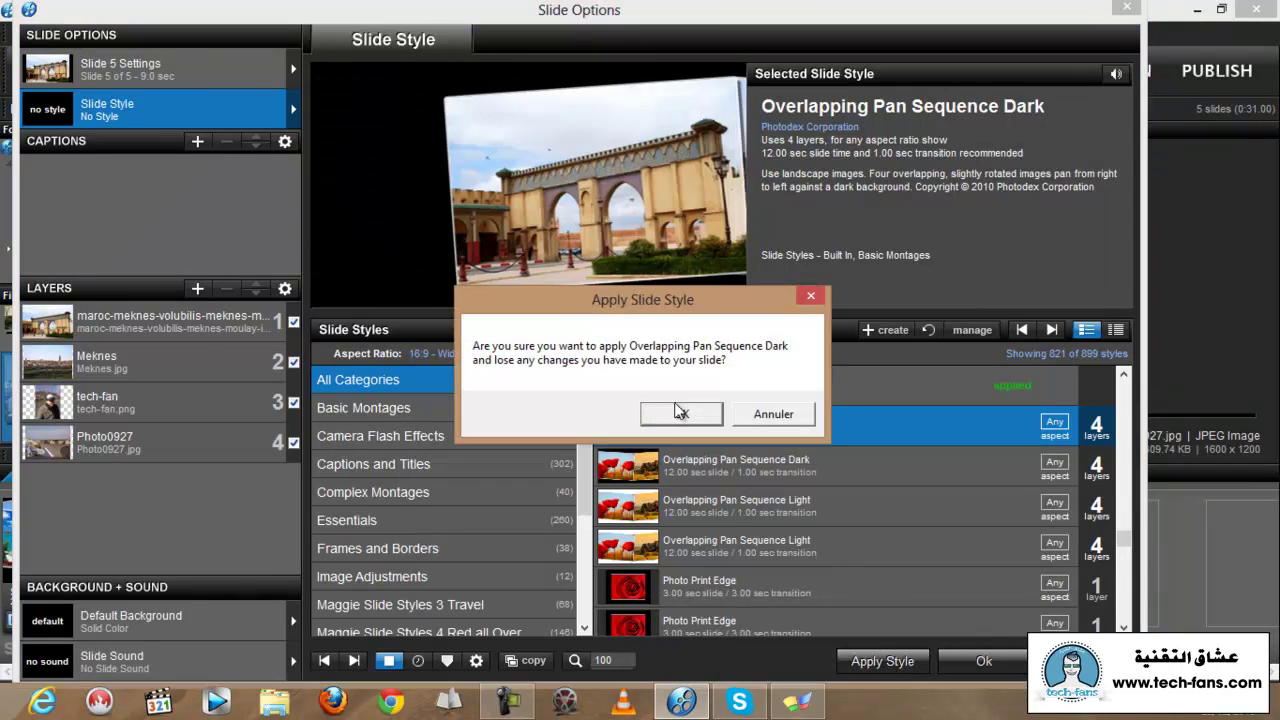
left_click(683, 416)
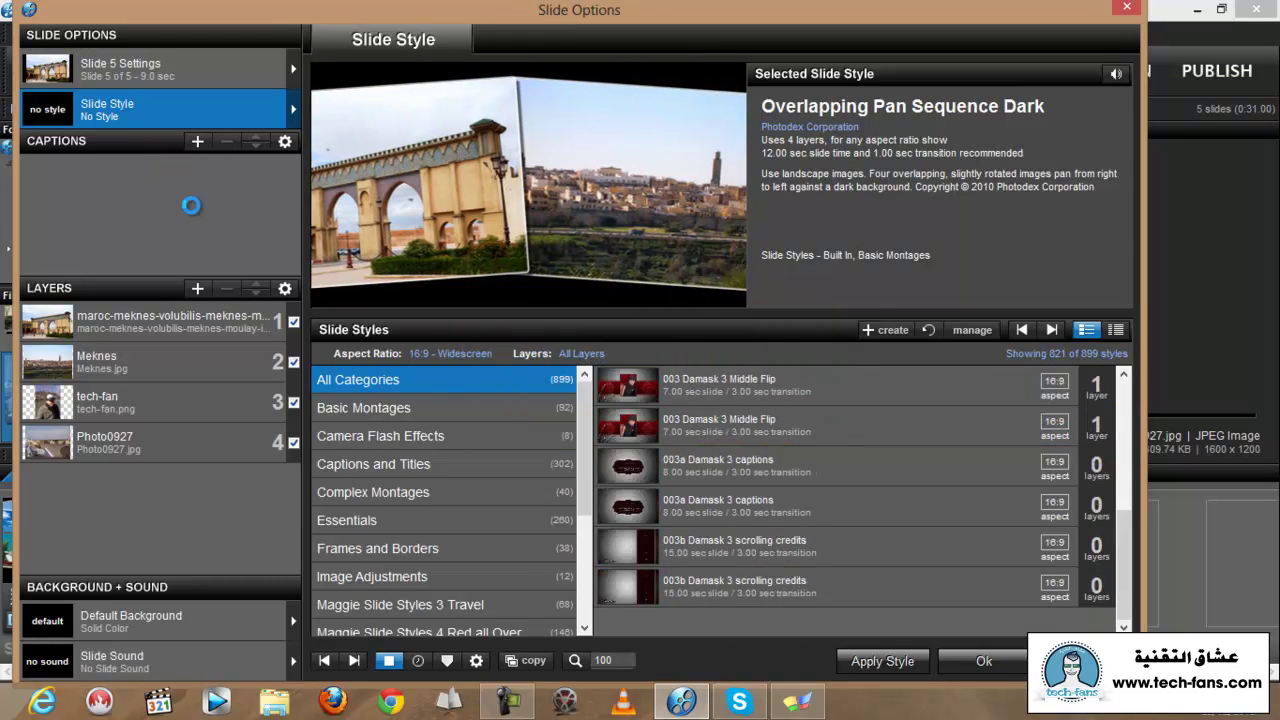
Add a "Meknès" caption to the fifth slide and place it near the photo's upper edge at about 47 x 22.
left_click(198, 140)
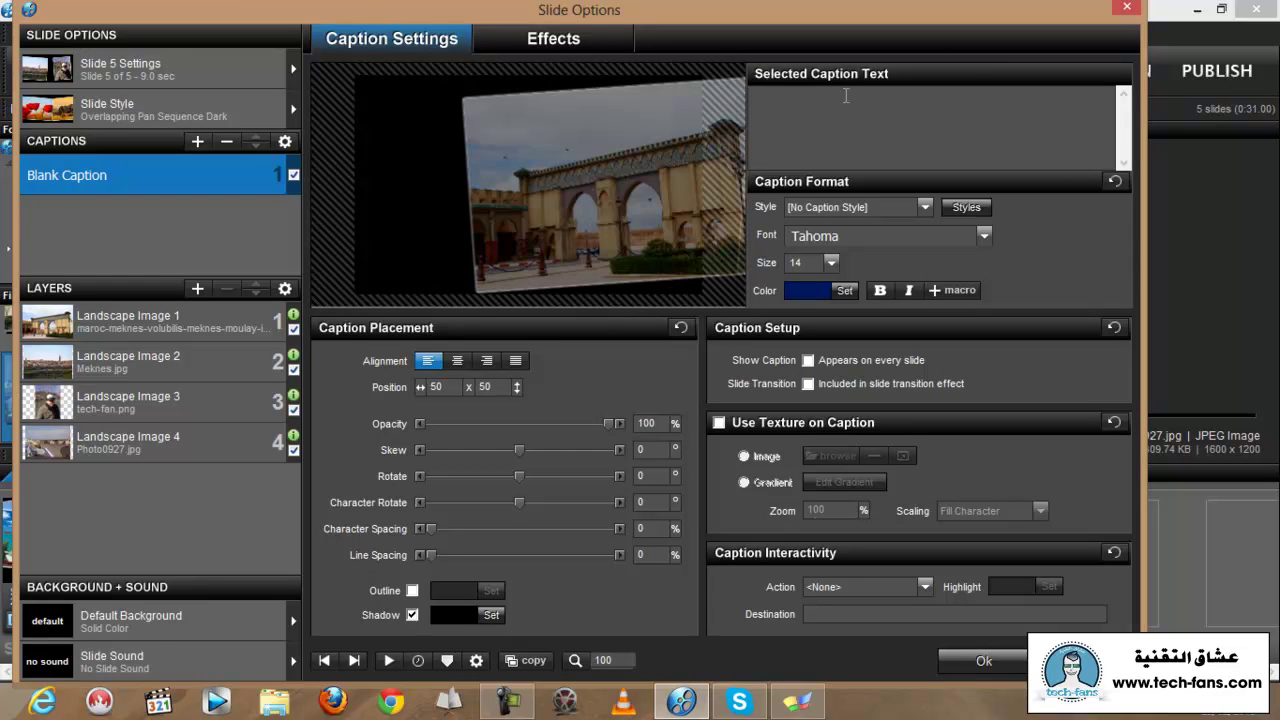
type("M")
type("ekné")
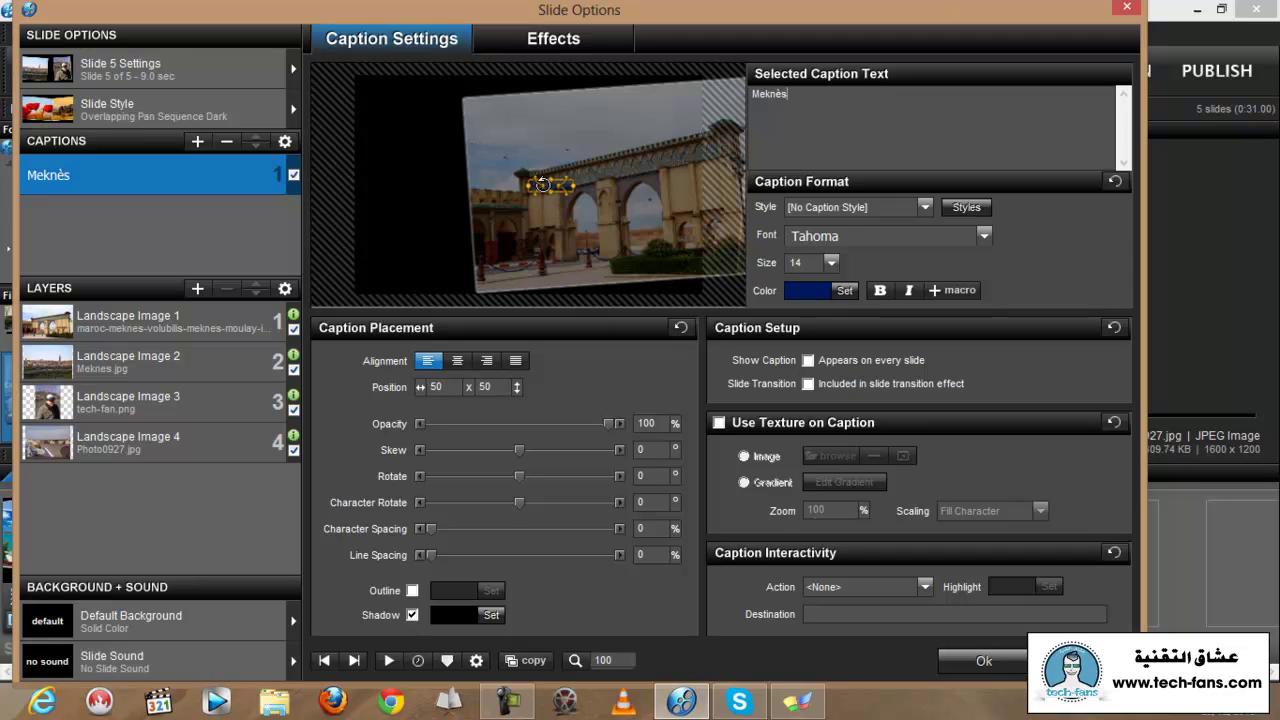
left_click_drag(548, 188, 540, 117)
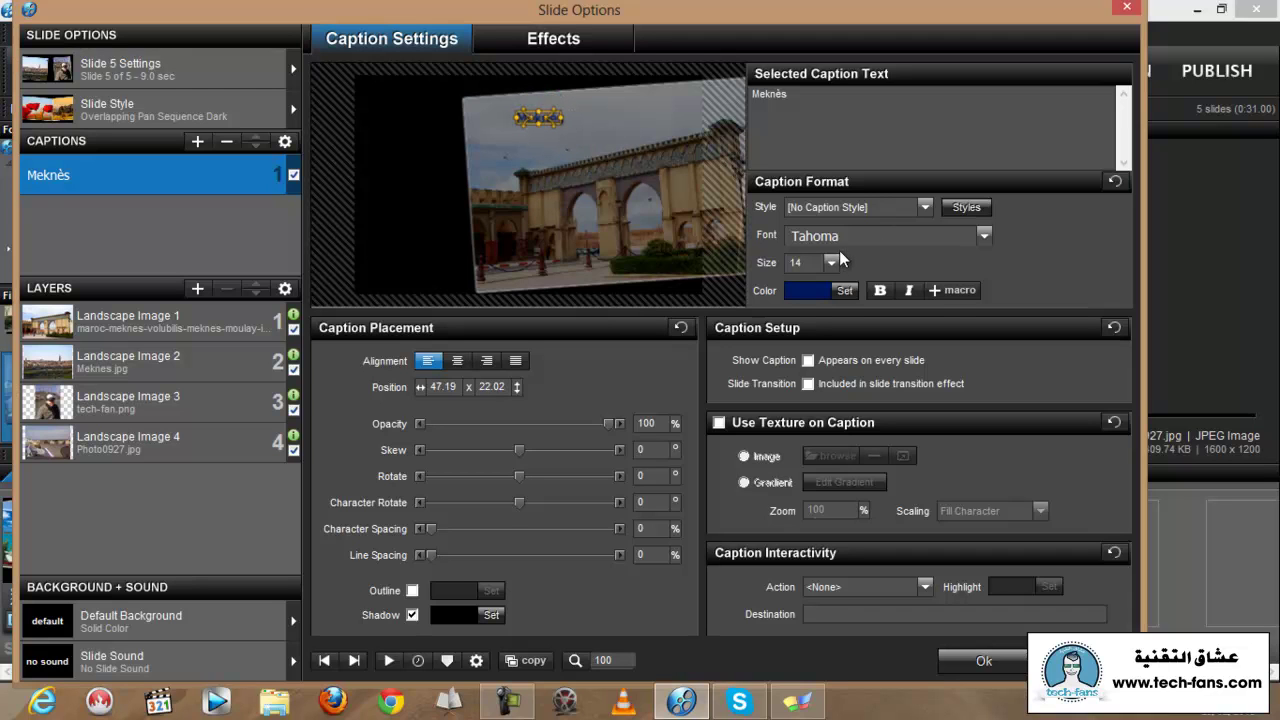
Set the "Meknès" caption's font size to 18 and accept the fifth slide's options.
left_click(830, 262)
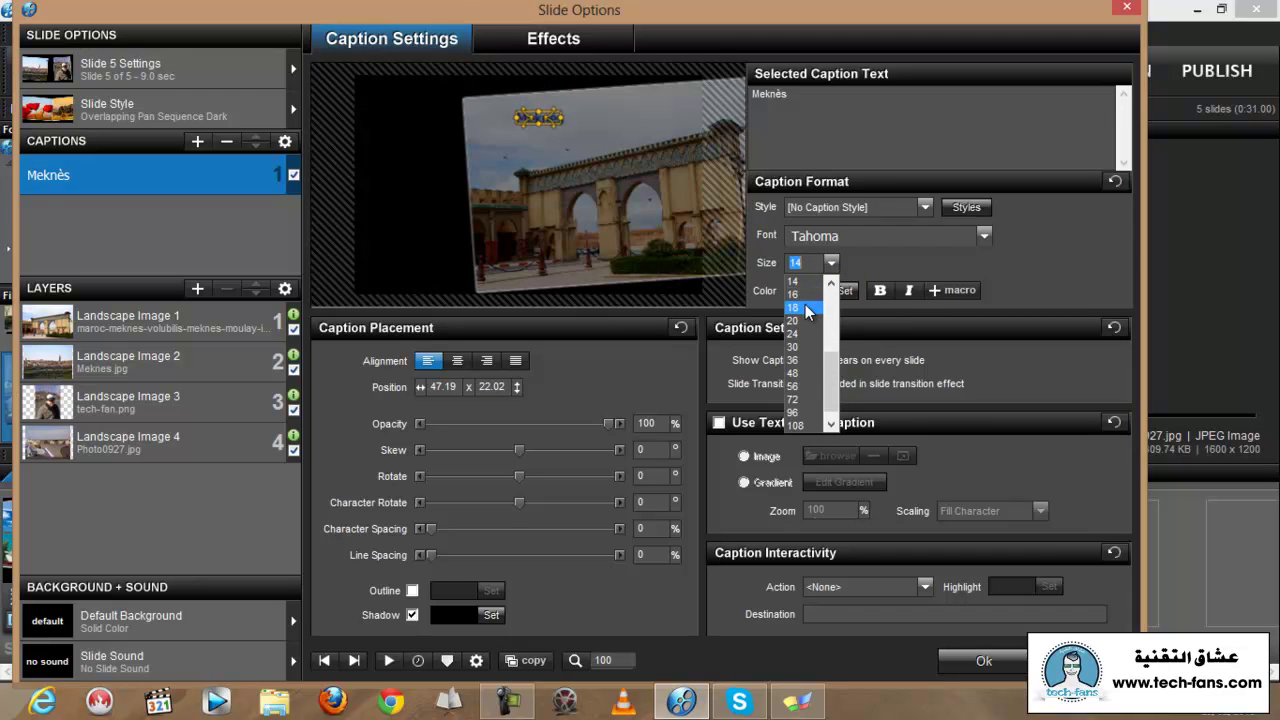
left_click(805, 308)
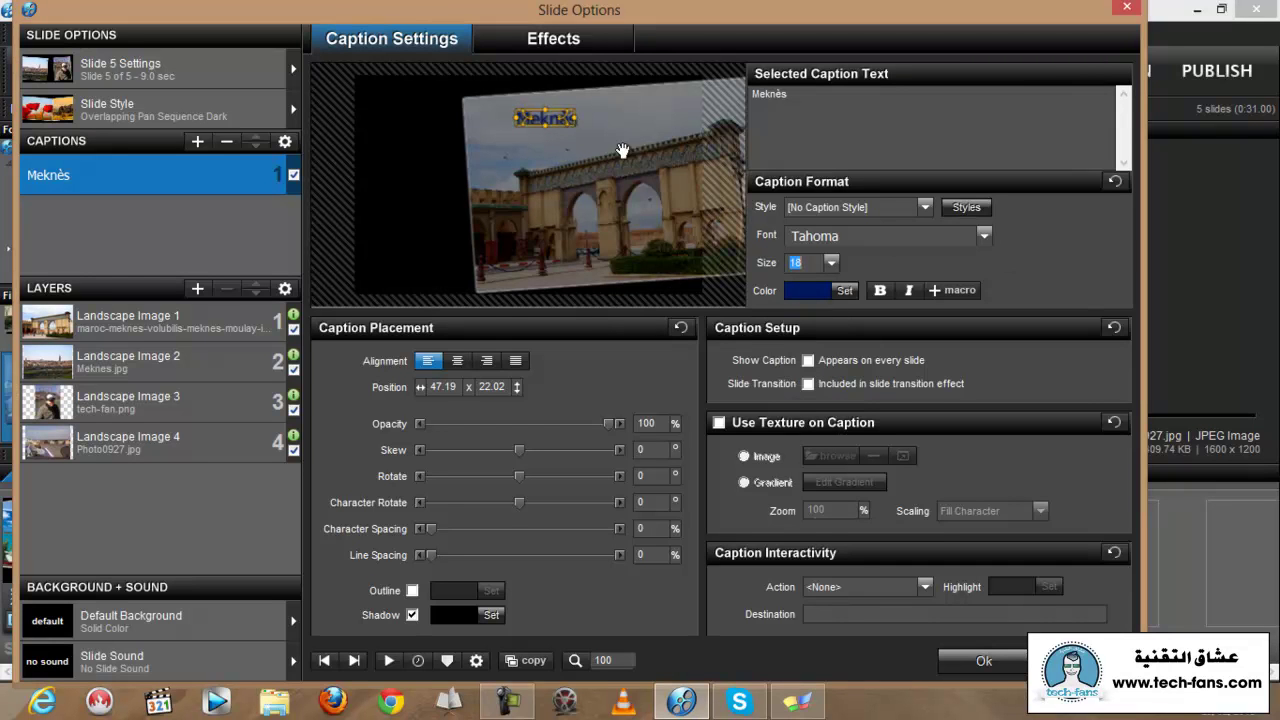
left_click(983, 660)
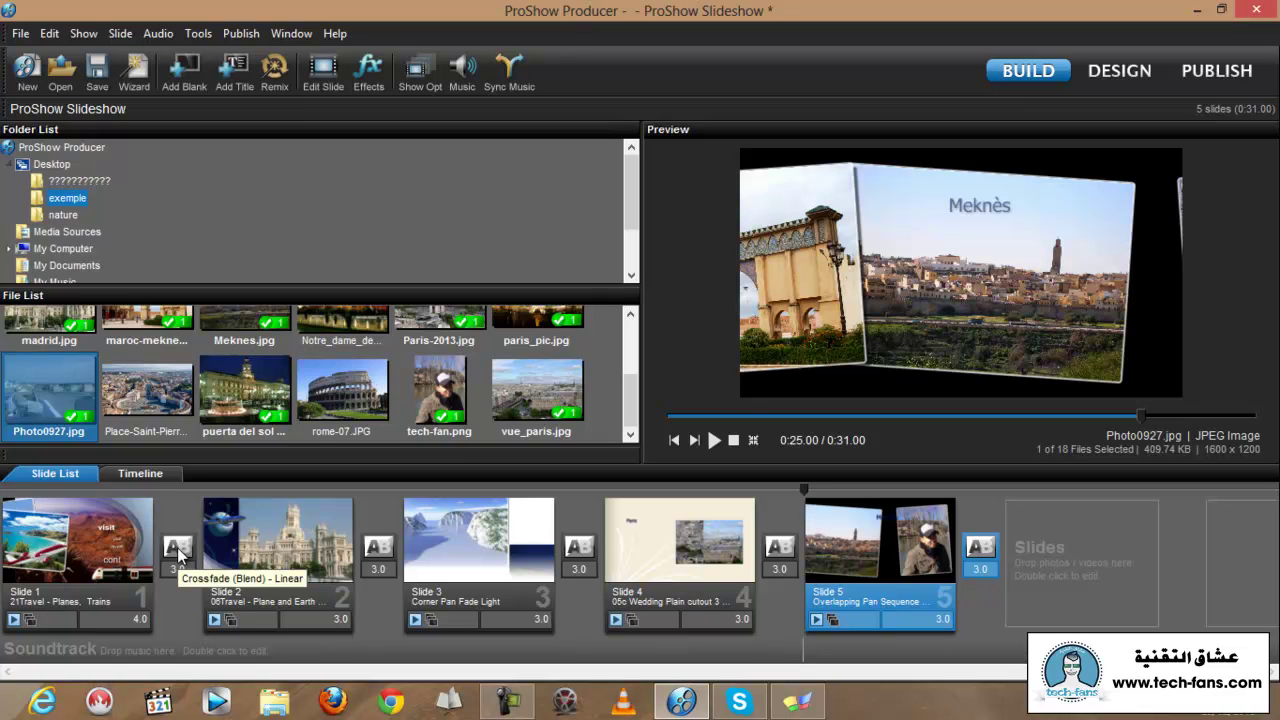
Change the transition between the first and second slides to Explode - Overlapped from the Blocks category.
double_click(178, 550)
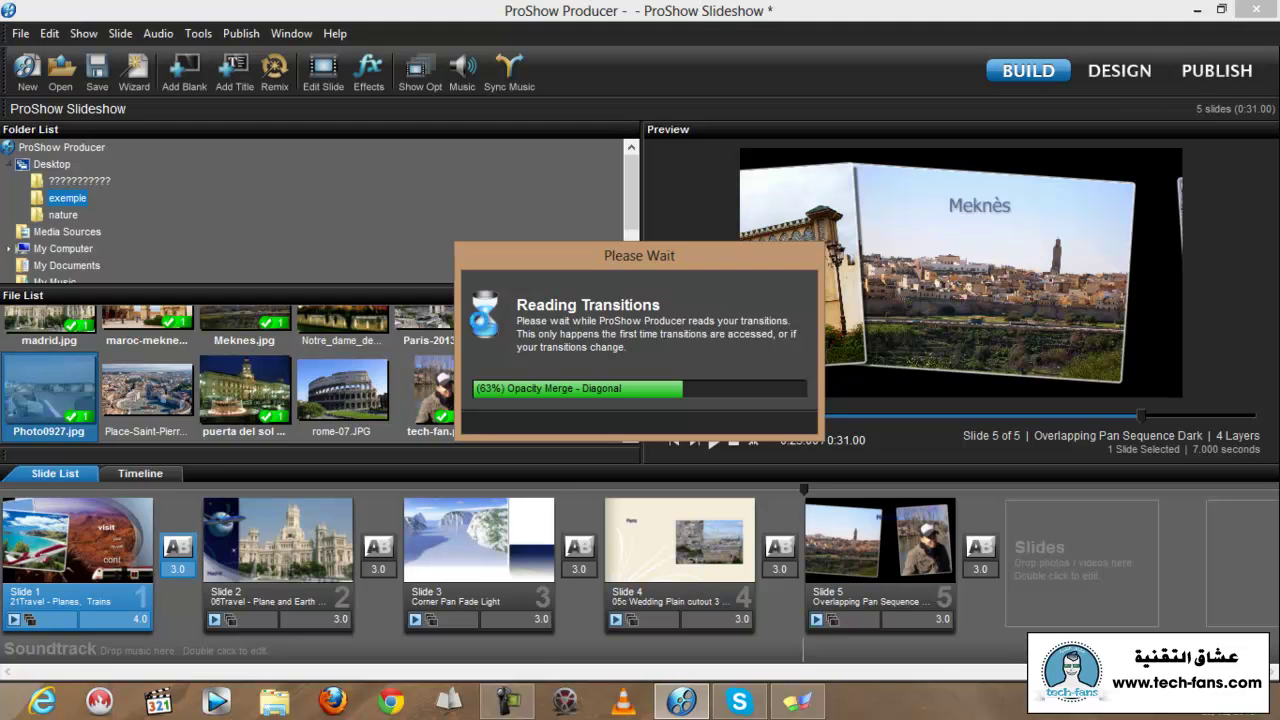
left_click(517, 707)
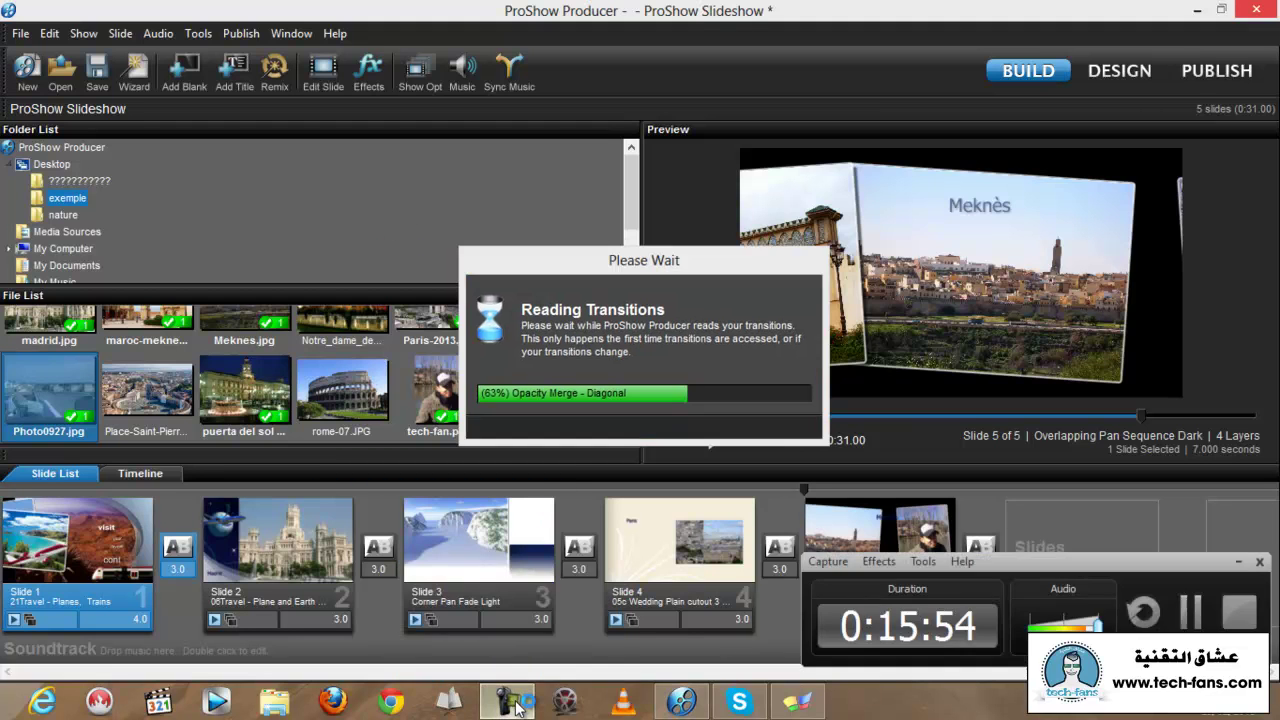
left_click(1193, 612)
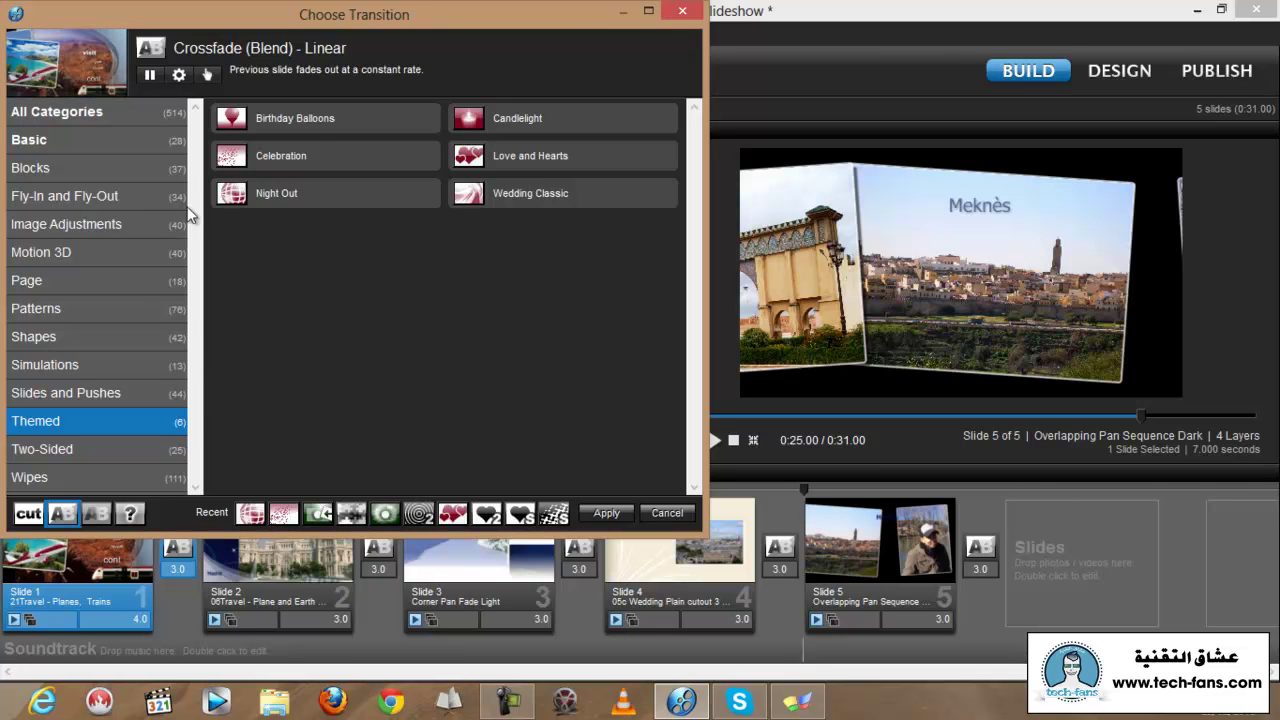
left_click(57, 171)
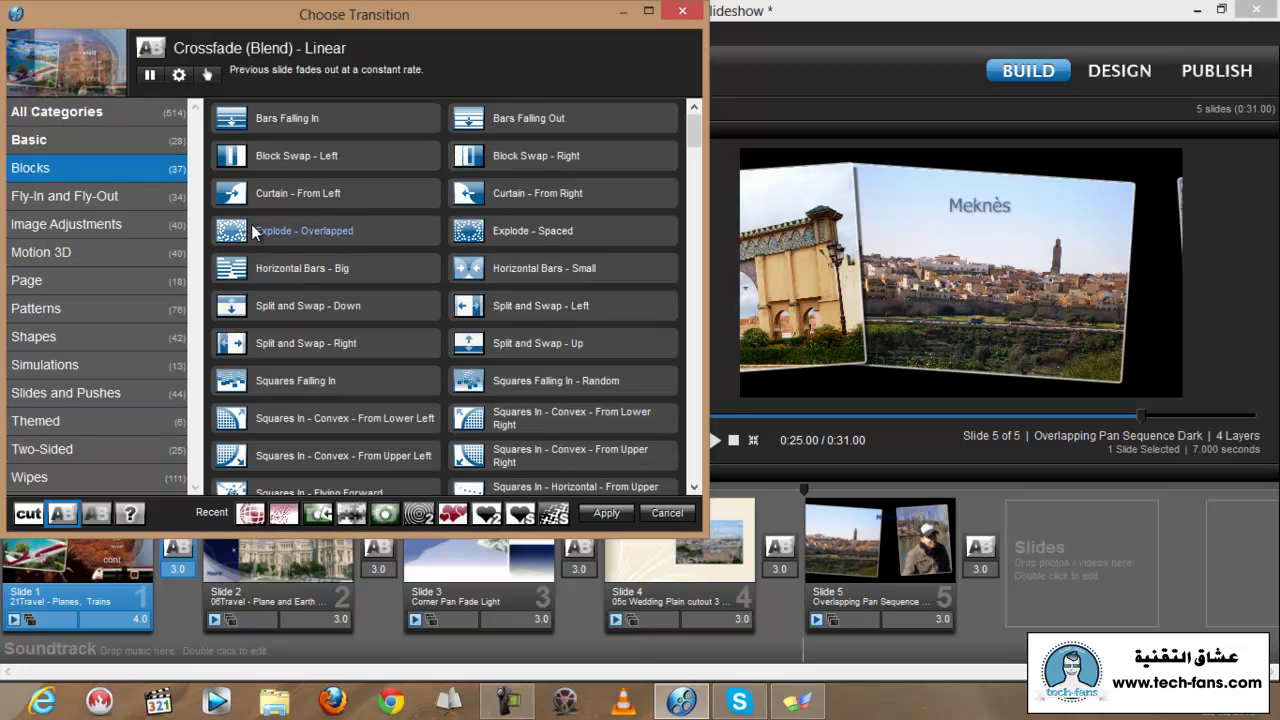
left_click(255, 232)
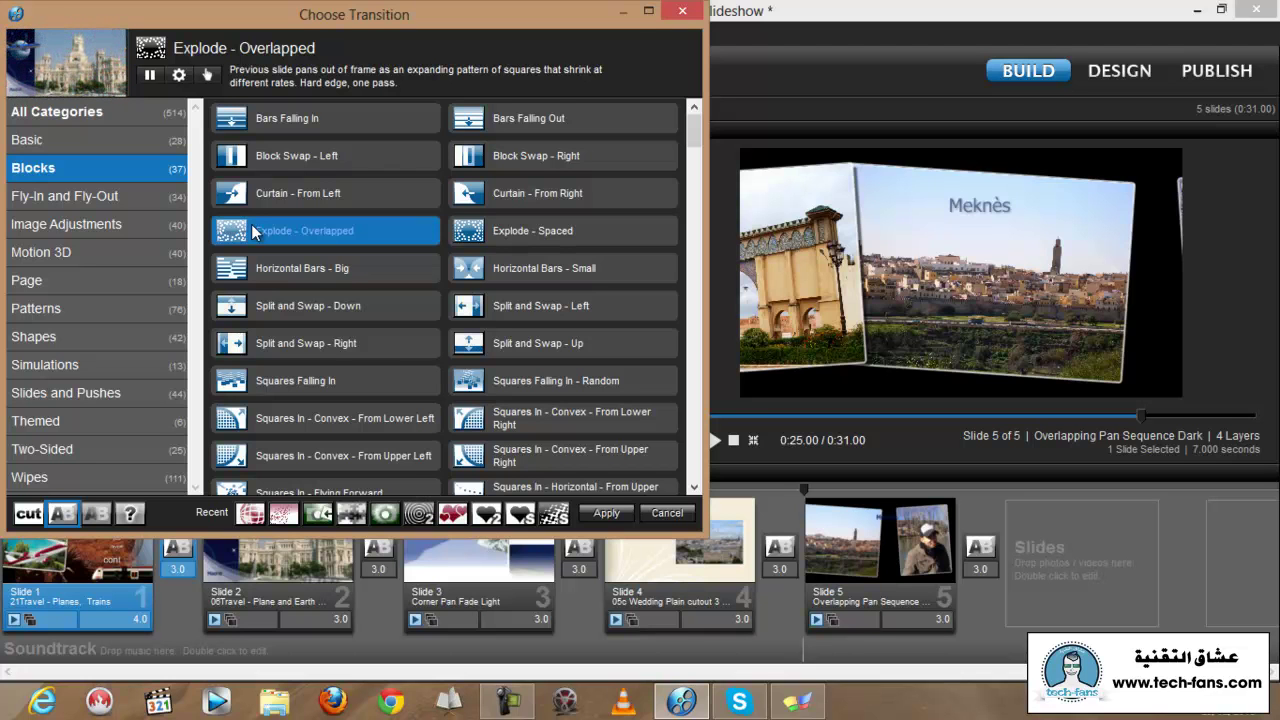
left_click(608, 514)
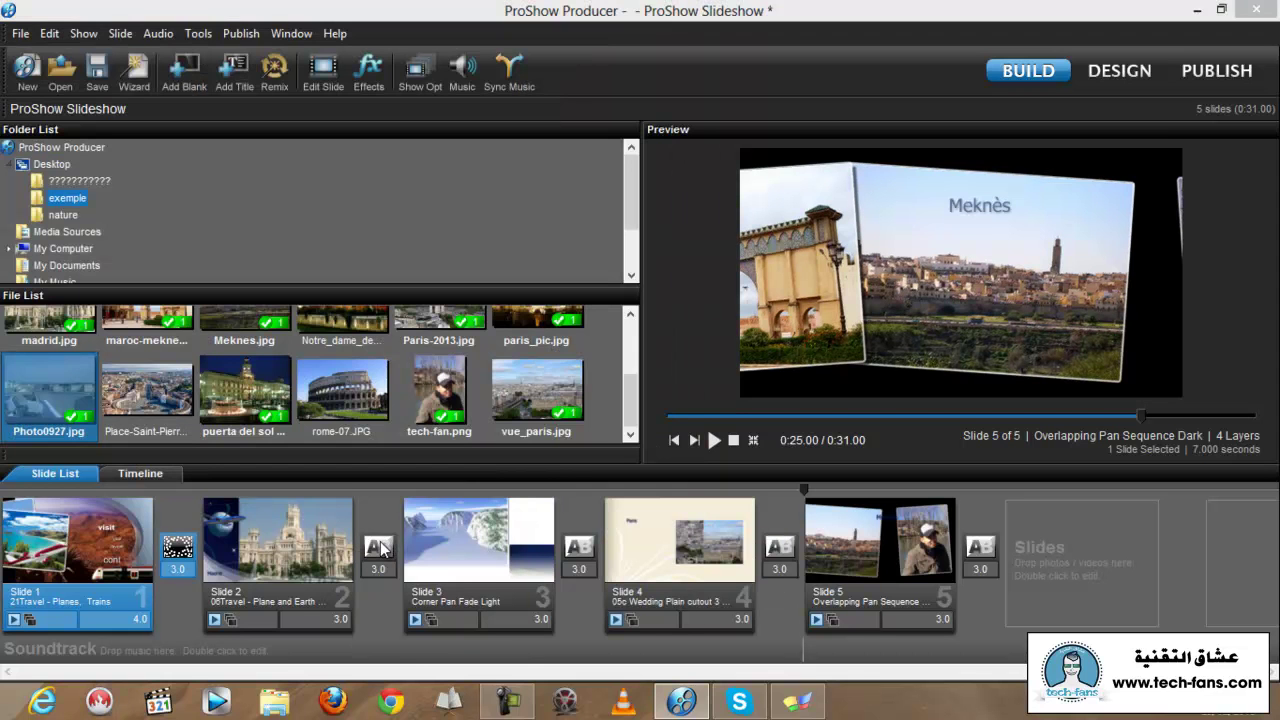
Change the transition between the second and third slides to Corner Press Blur - Right from the Image Adjustments category.
left_click(378, 545)
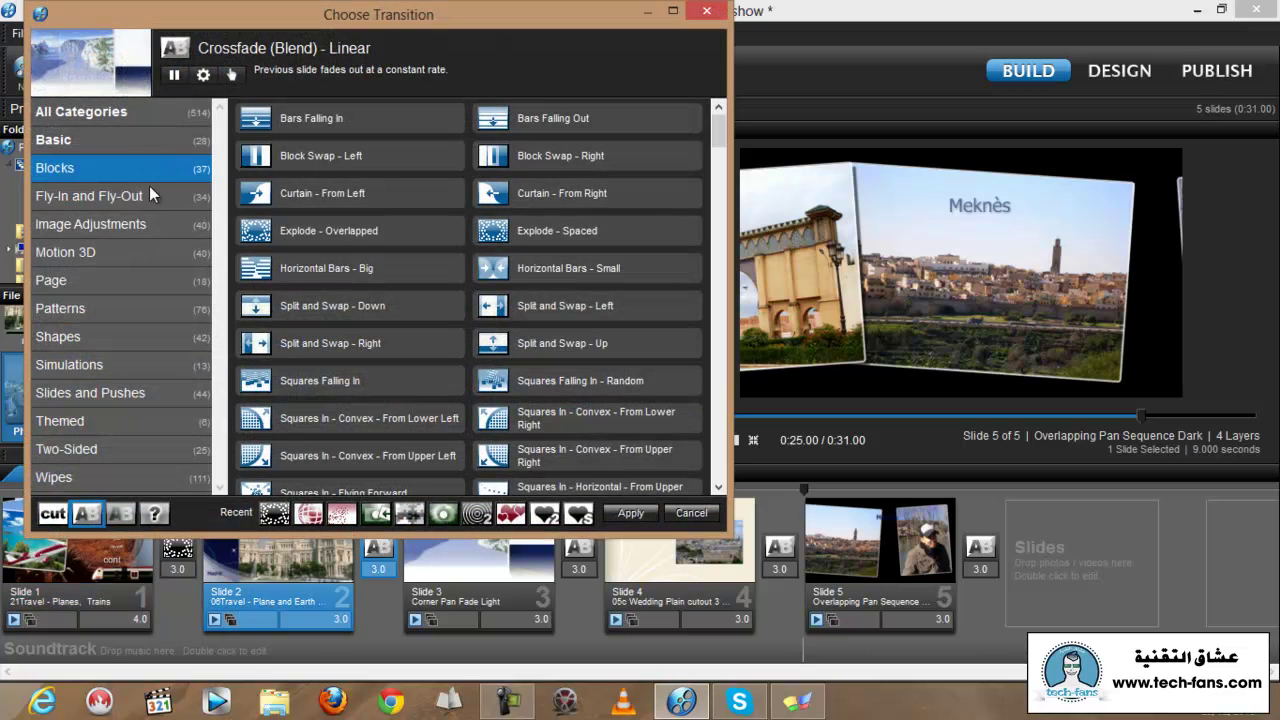
left_click(81, 231)
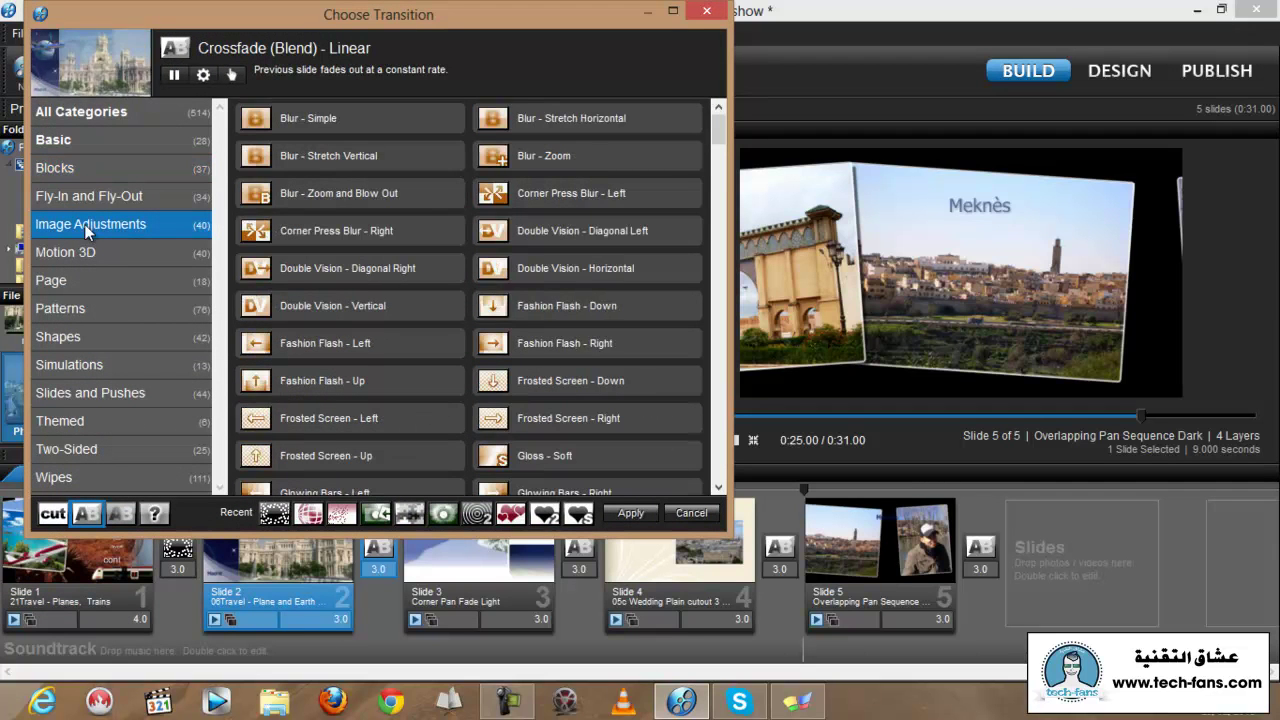
left_click(311, 227)
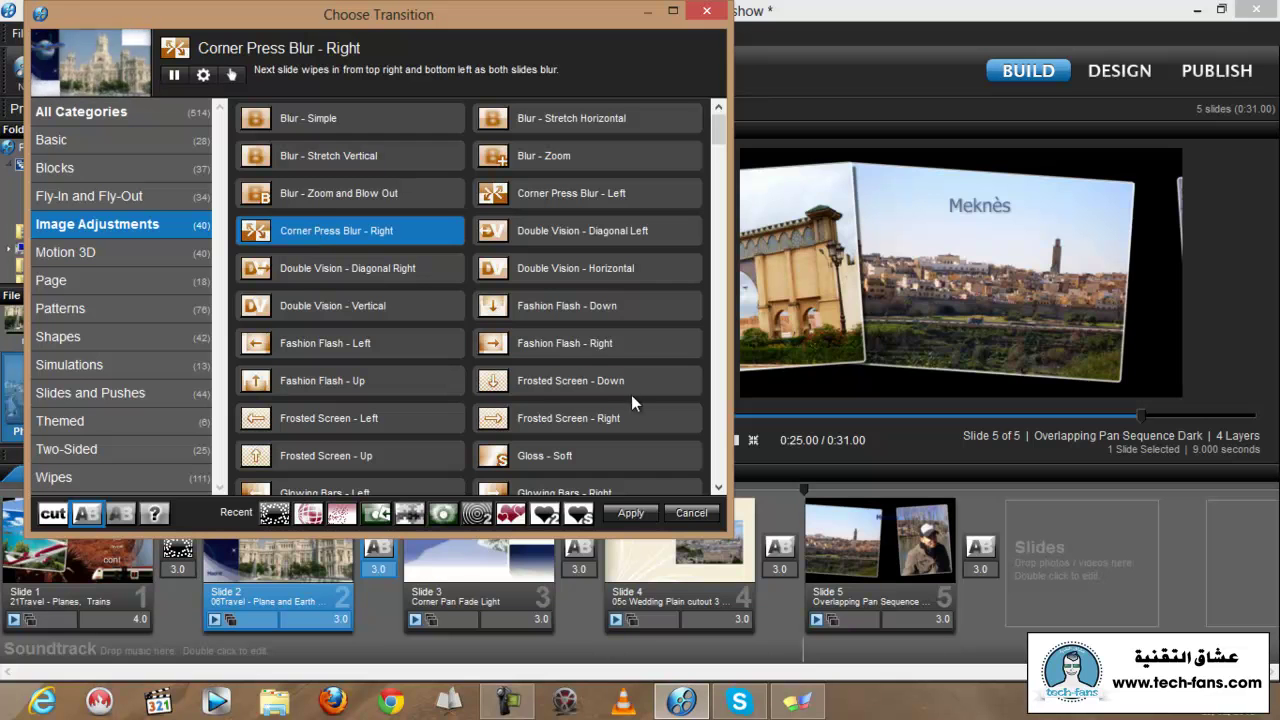
left_click(630, 512)
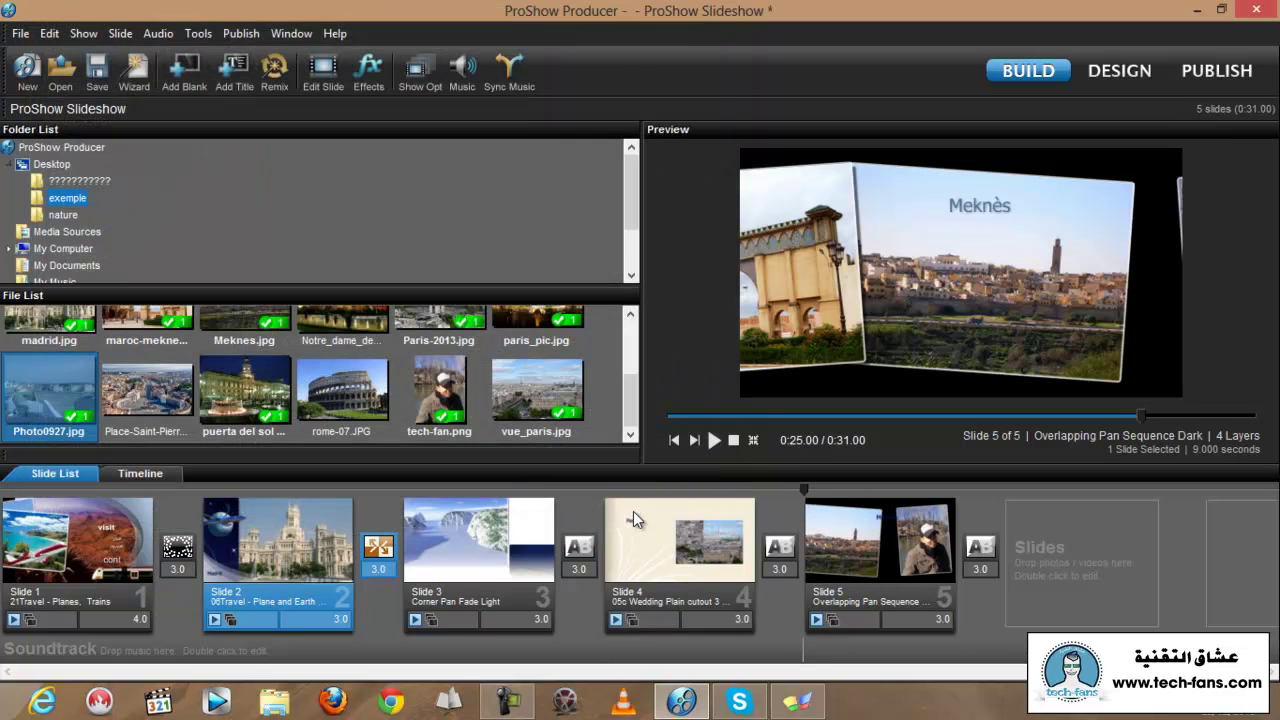
Change the transition between the third and fourth slides to Camera Flash - Fly-In Right from the Simulations category.
left_click(578, 548)
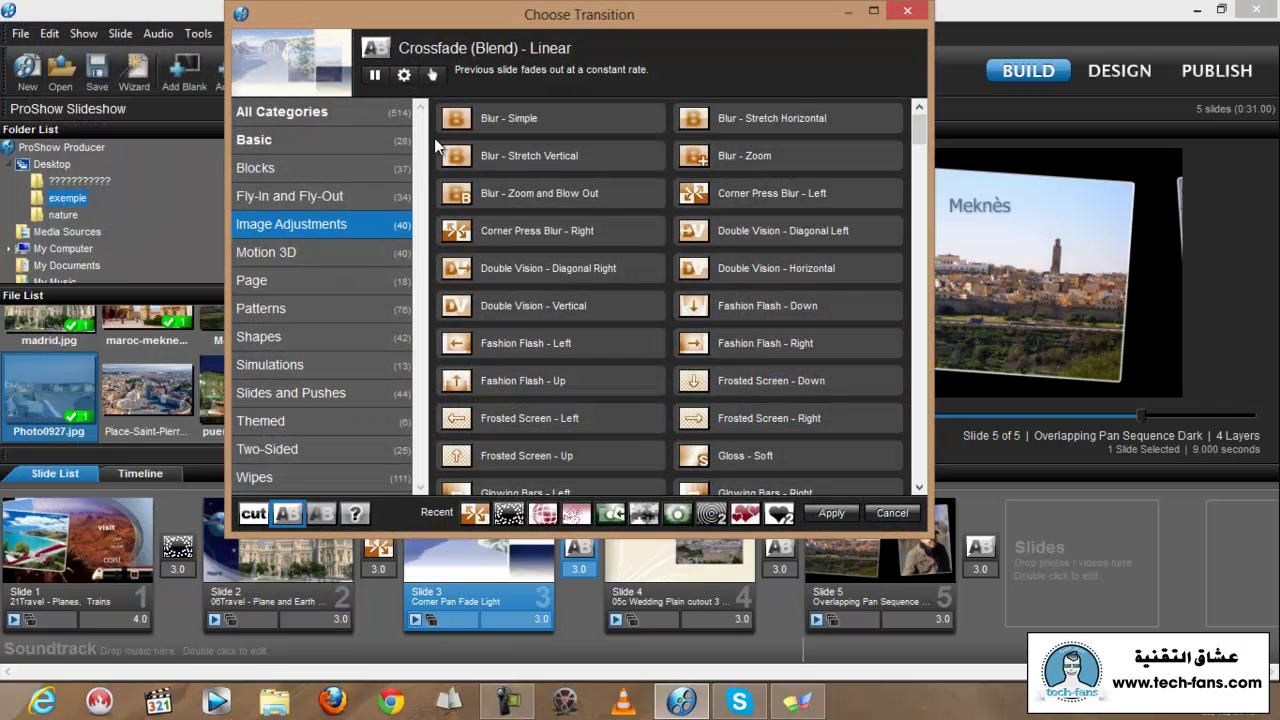
left_click(280, 308)
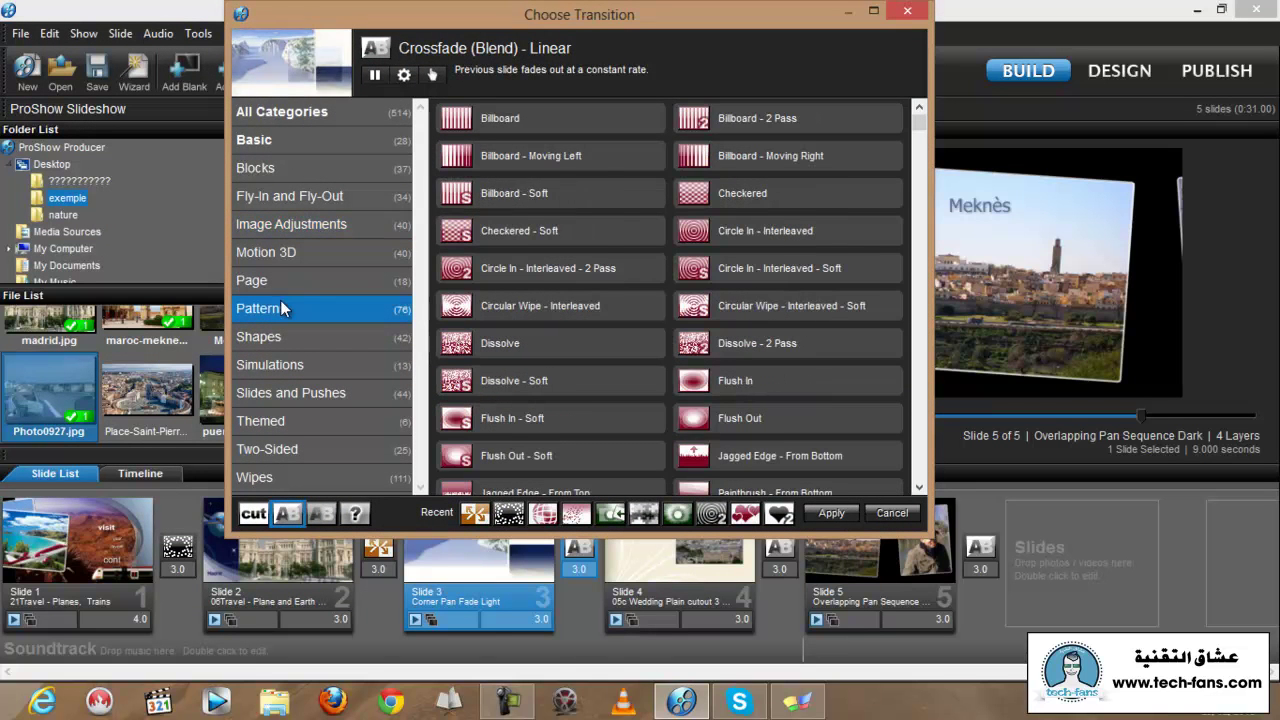
left_click(504, 190)
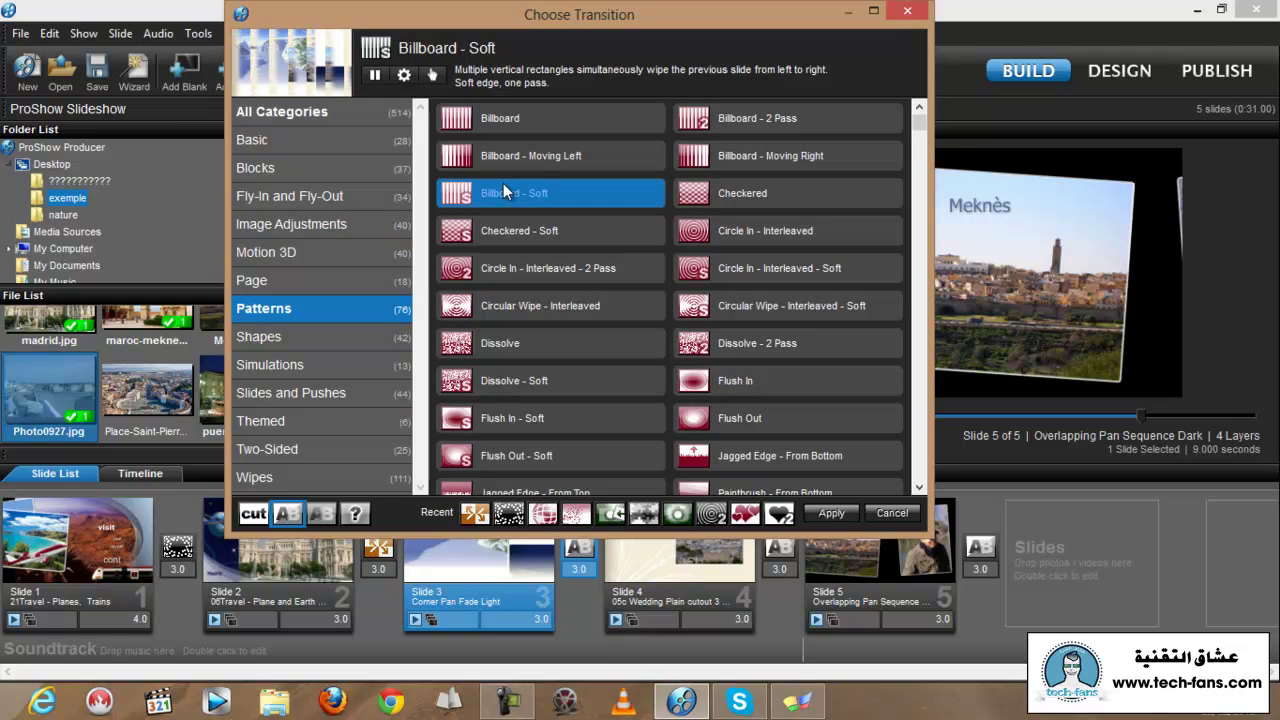
left_click(313, 358)
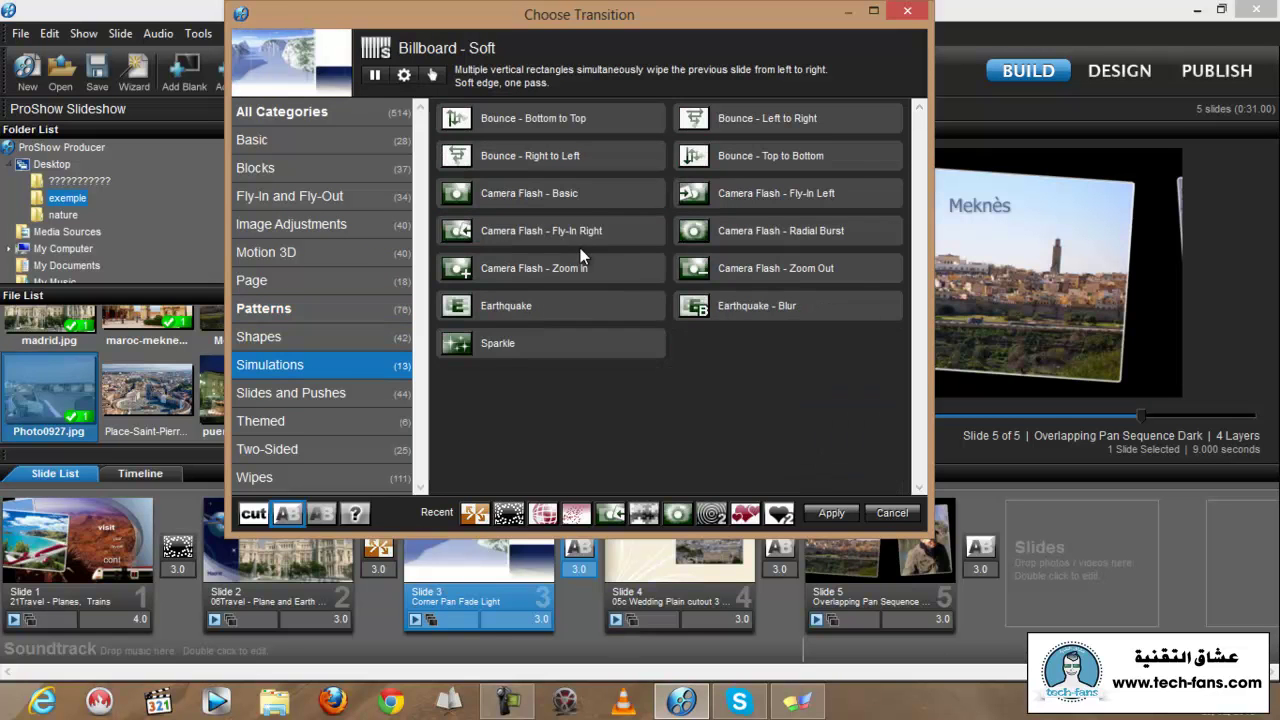
left_click(507, 240)
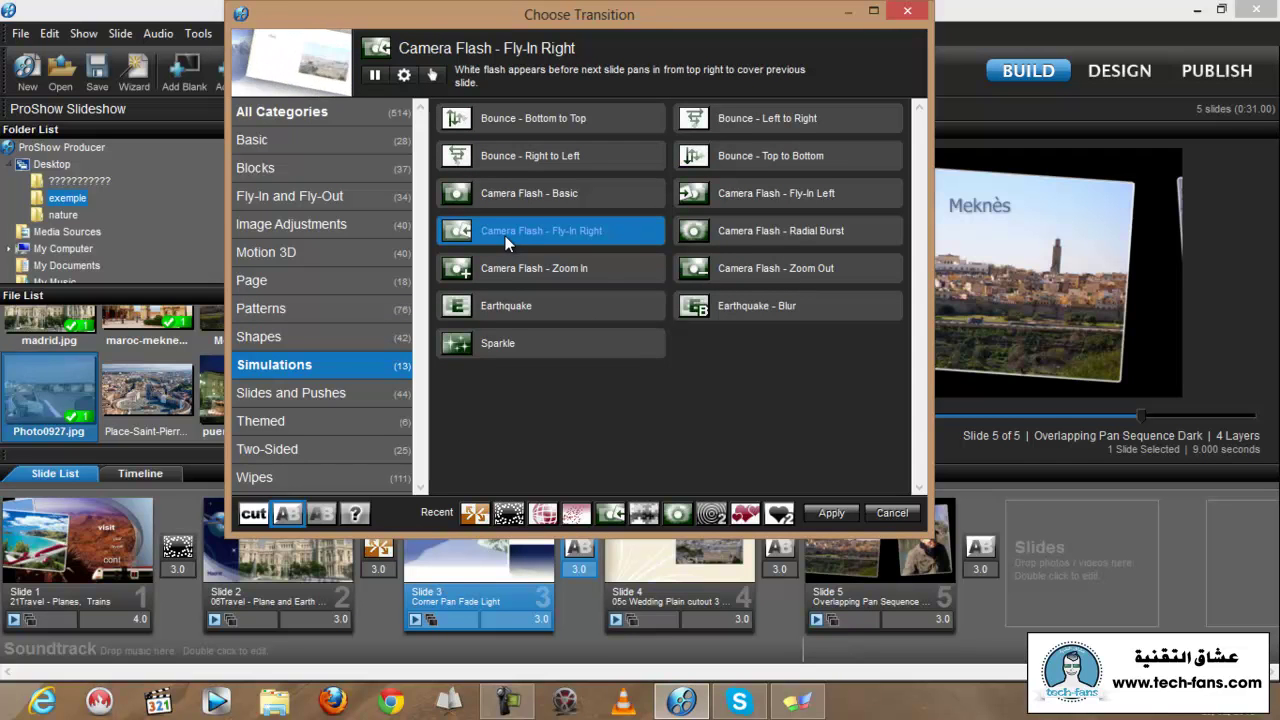
left_click(828, 512)
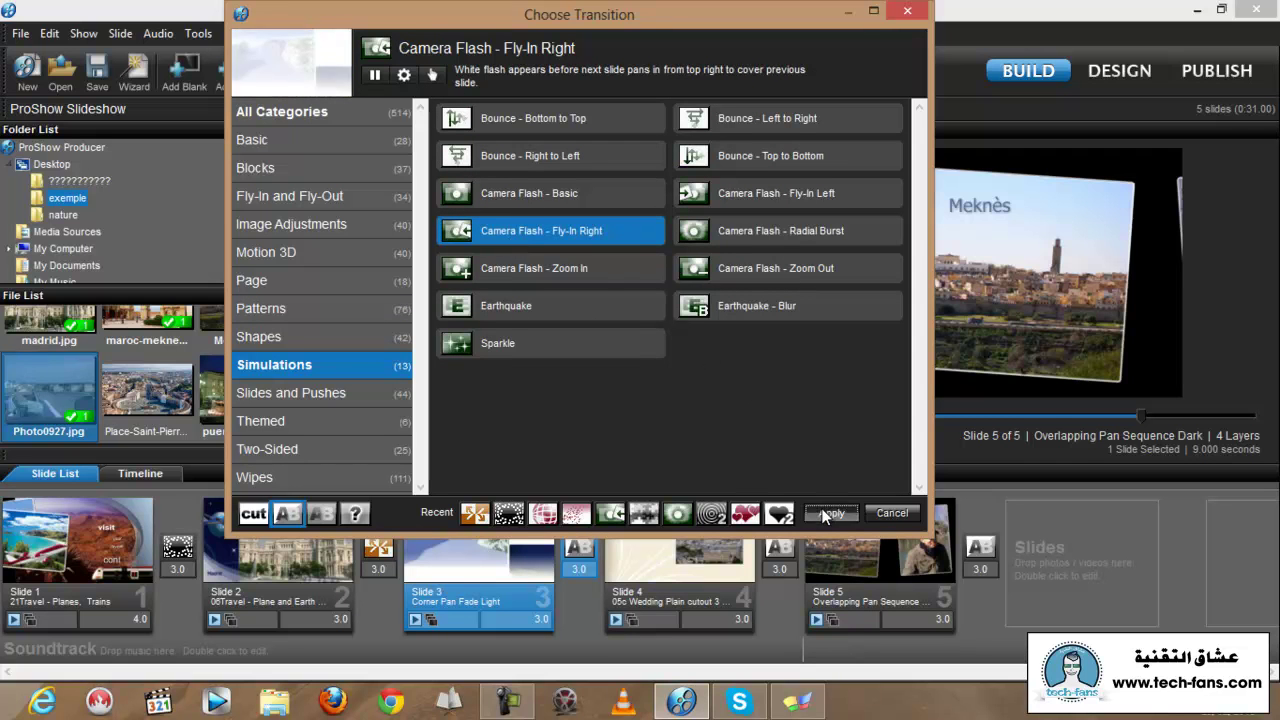
Change the transition between the fourth and fifth slides to Circle In - Soft from the Shapes category.
left_click(780, 552)
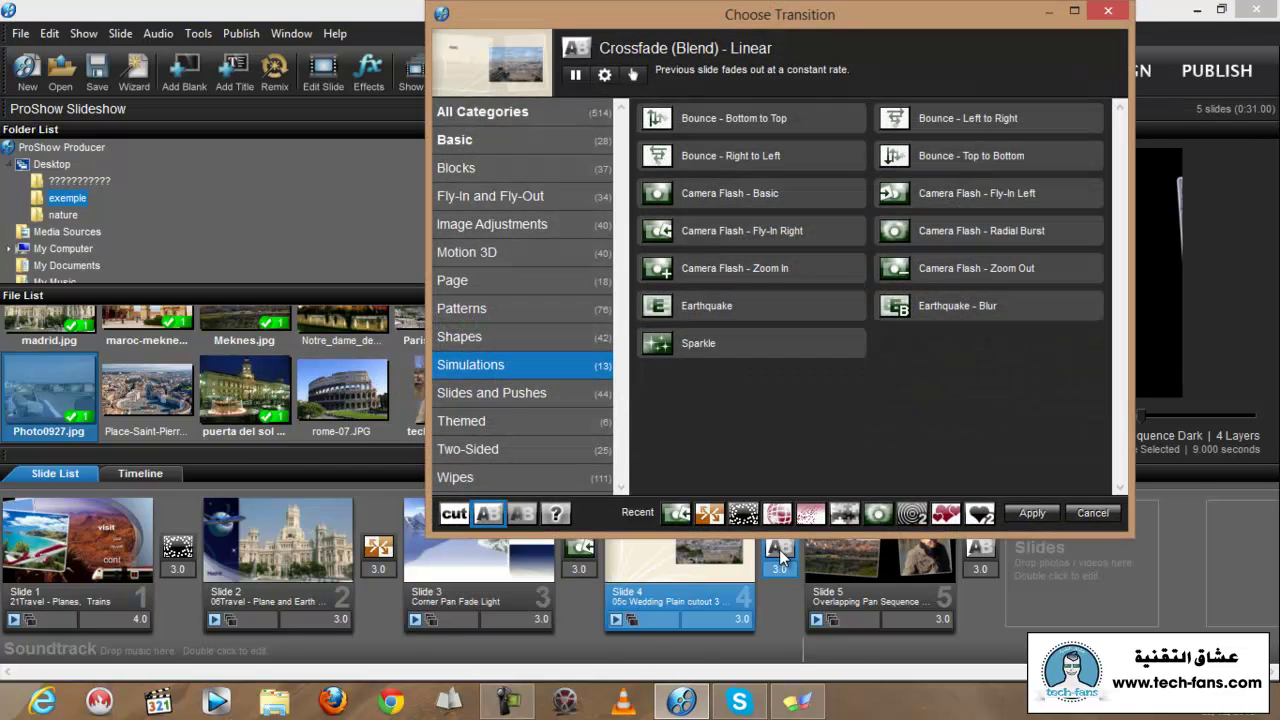
left_click(479, 336)
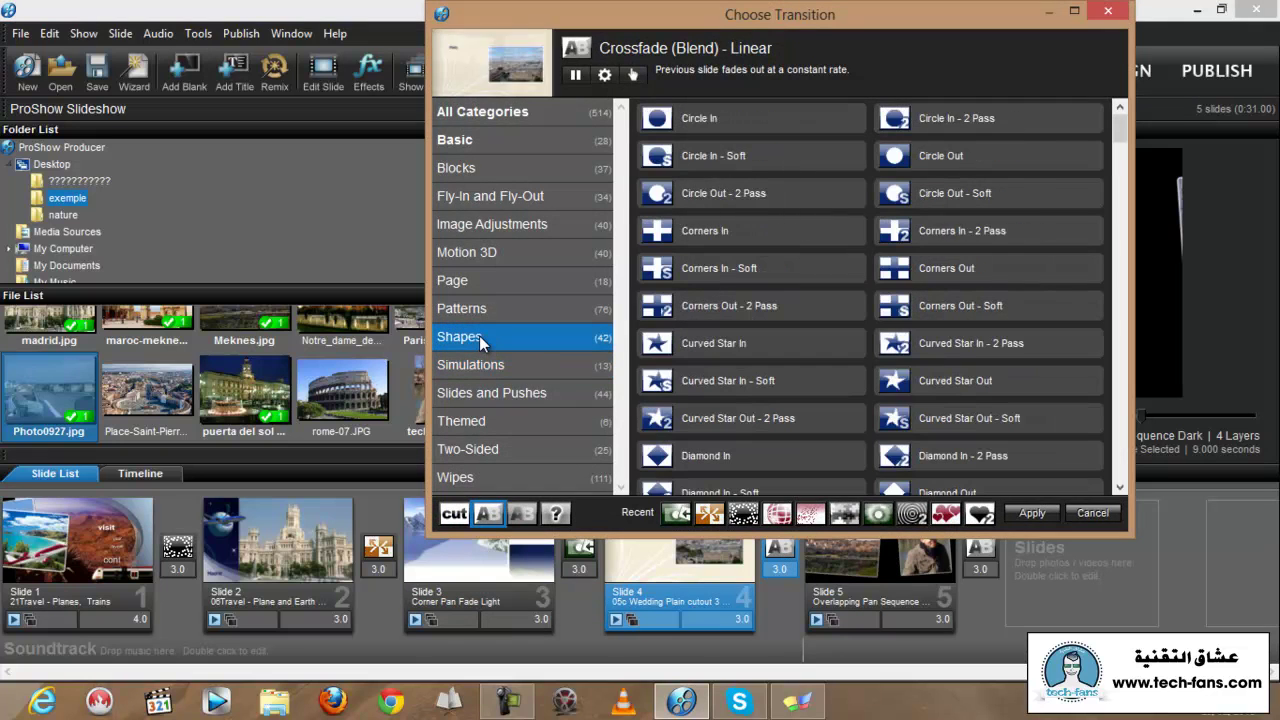
left_click(686, 158)
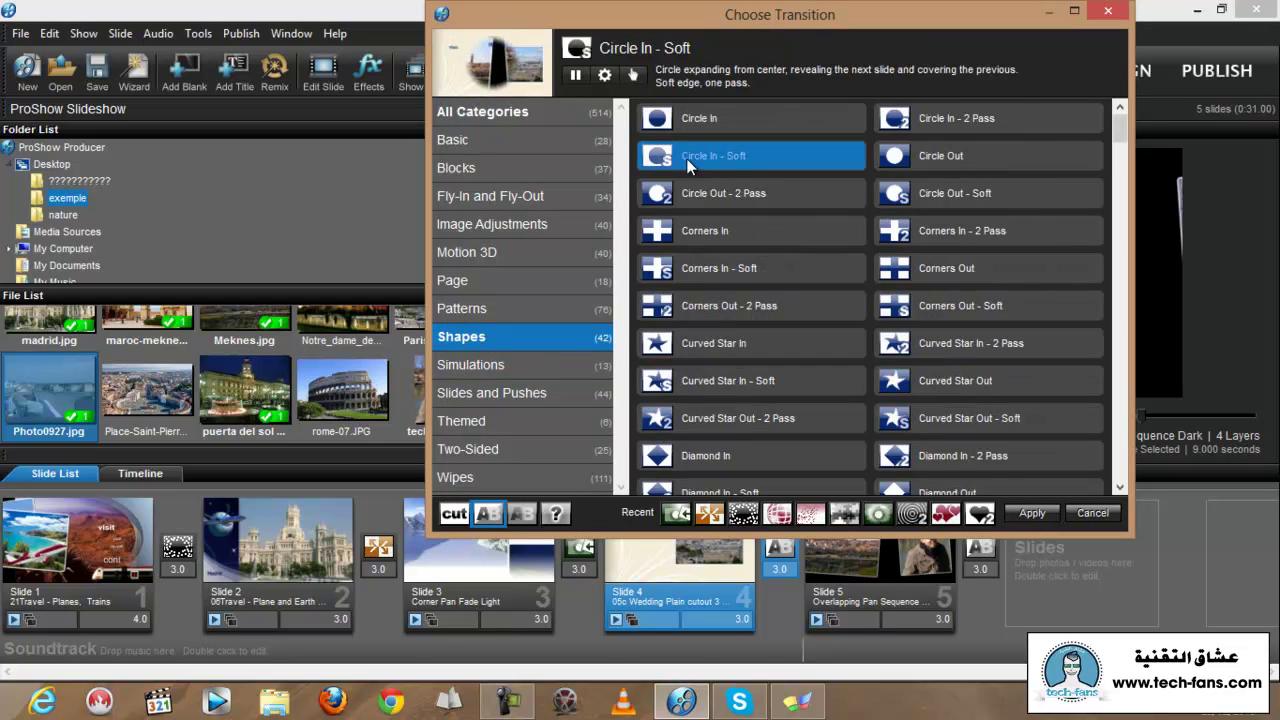
left_click(1032, 513)
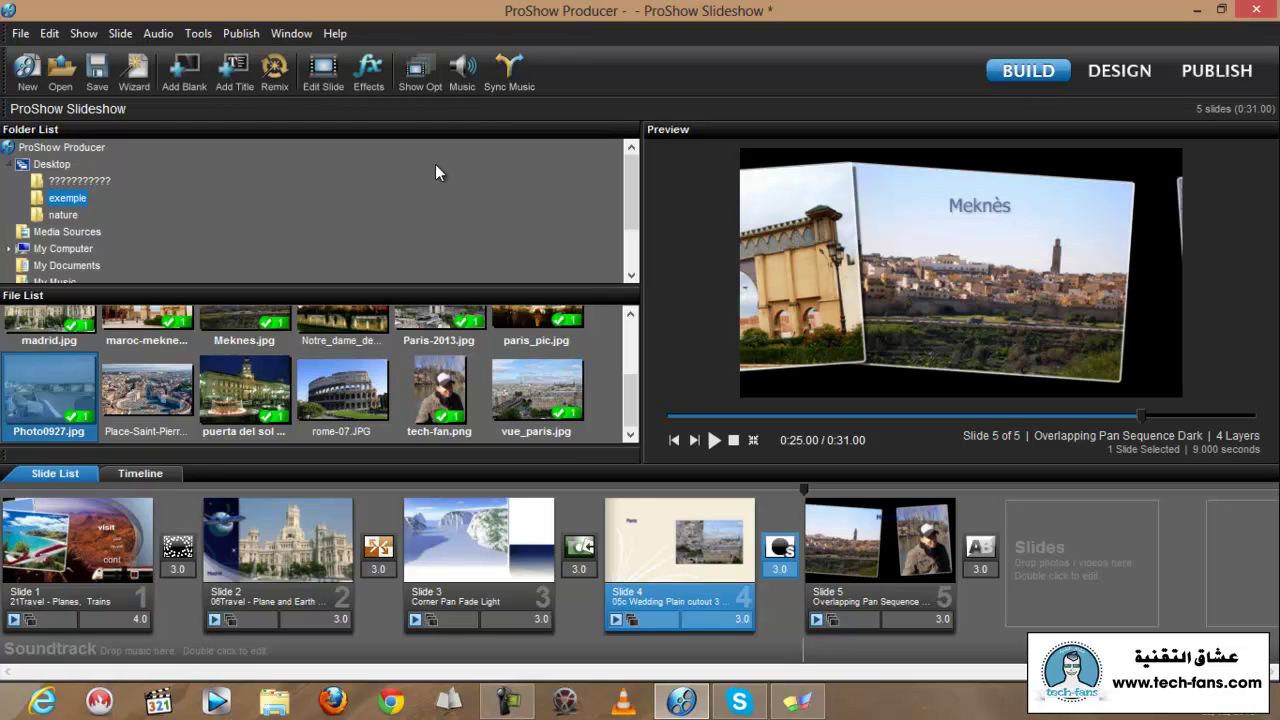
Show the slides as a timeline and add the first "Mghribiate Douce" MP3 from the sawamite folder as the show's soundtrack.
left_click(140, 474)
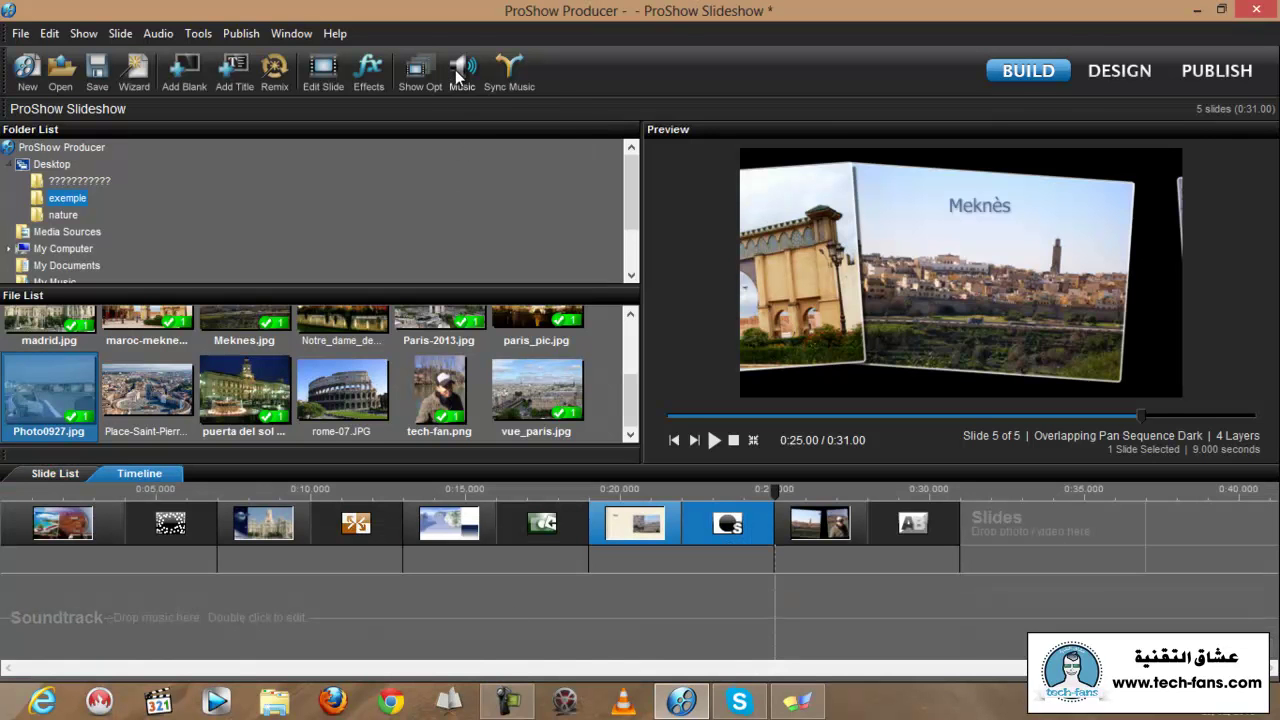
left_click(456, 72)
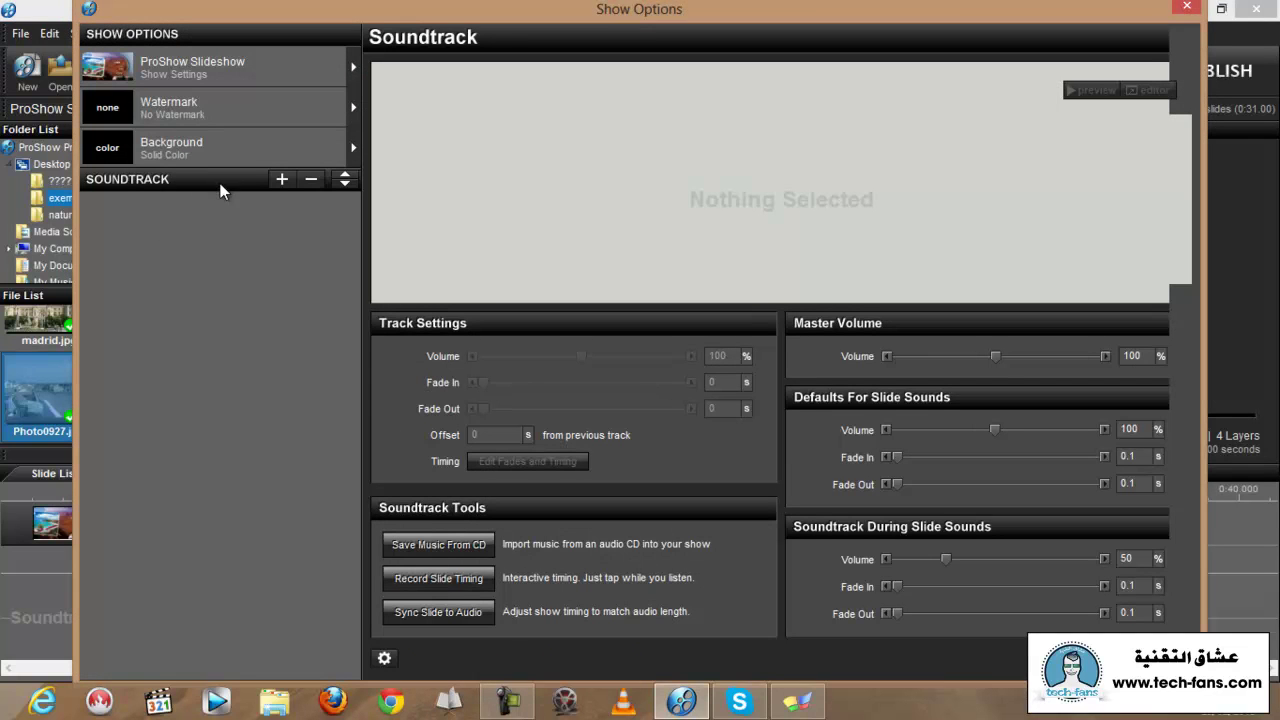
left_click(283, 180)
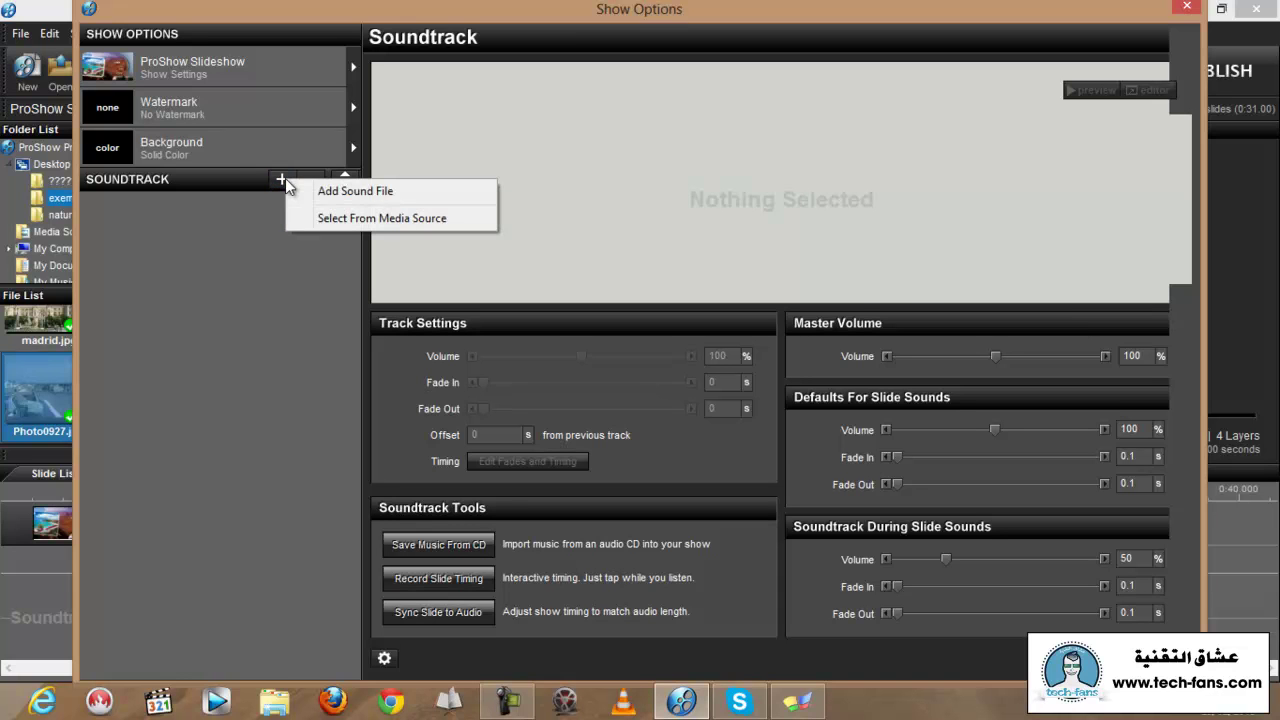
left_click(372, 192)
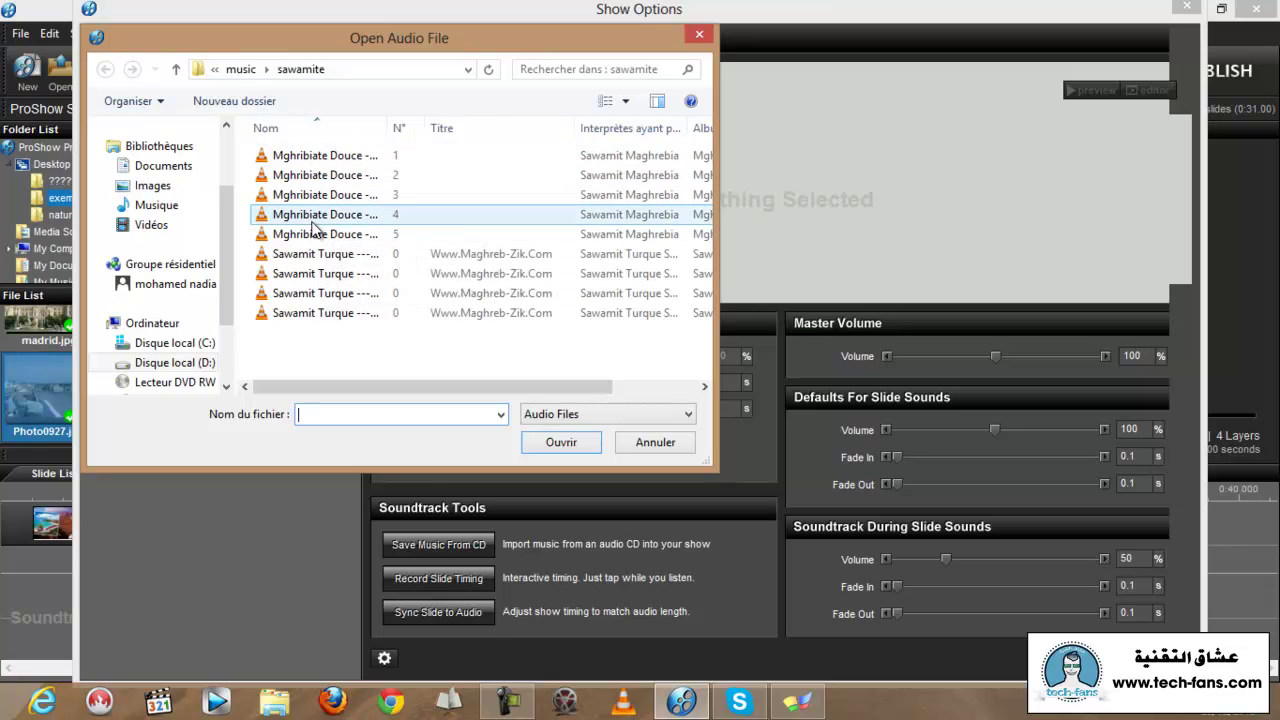
left_click(316, 165)
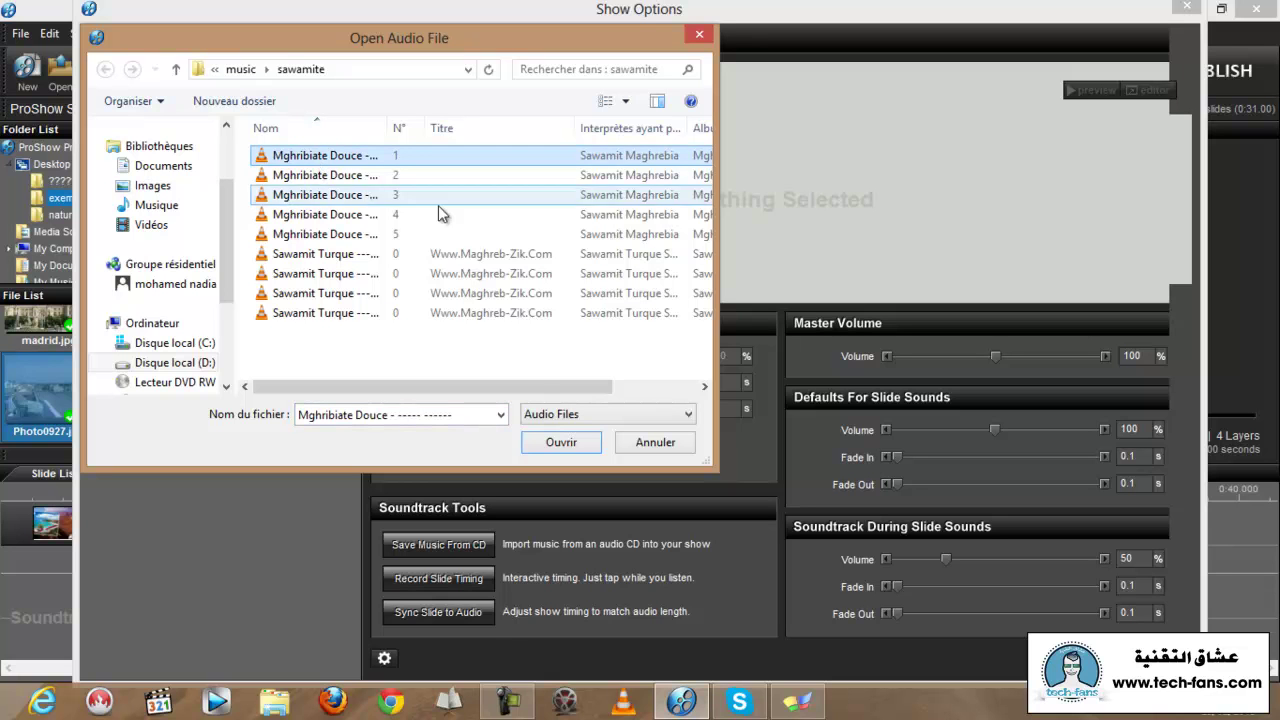
left_click(561, 443)
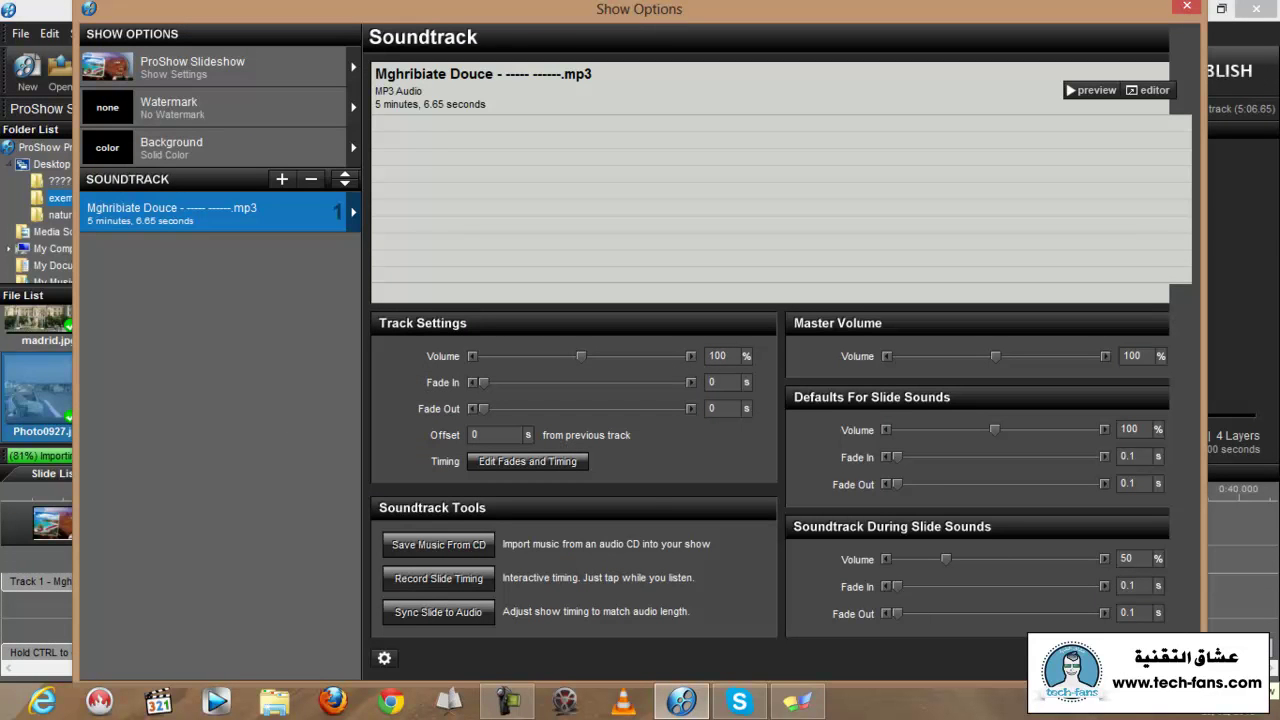
left_click(1135, 658)
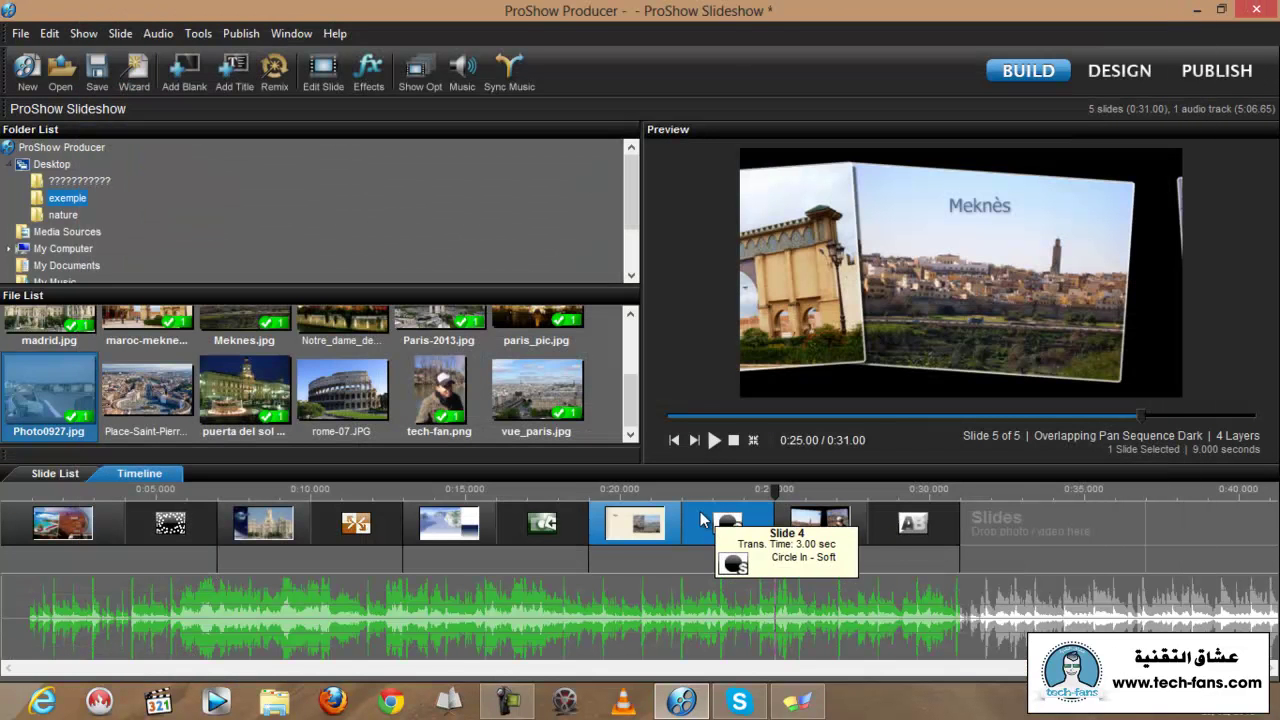
Play the slideshow with its music from the first slide and view the soundtrack synchronization options without applying them.
left_click(714, 440)
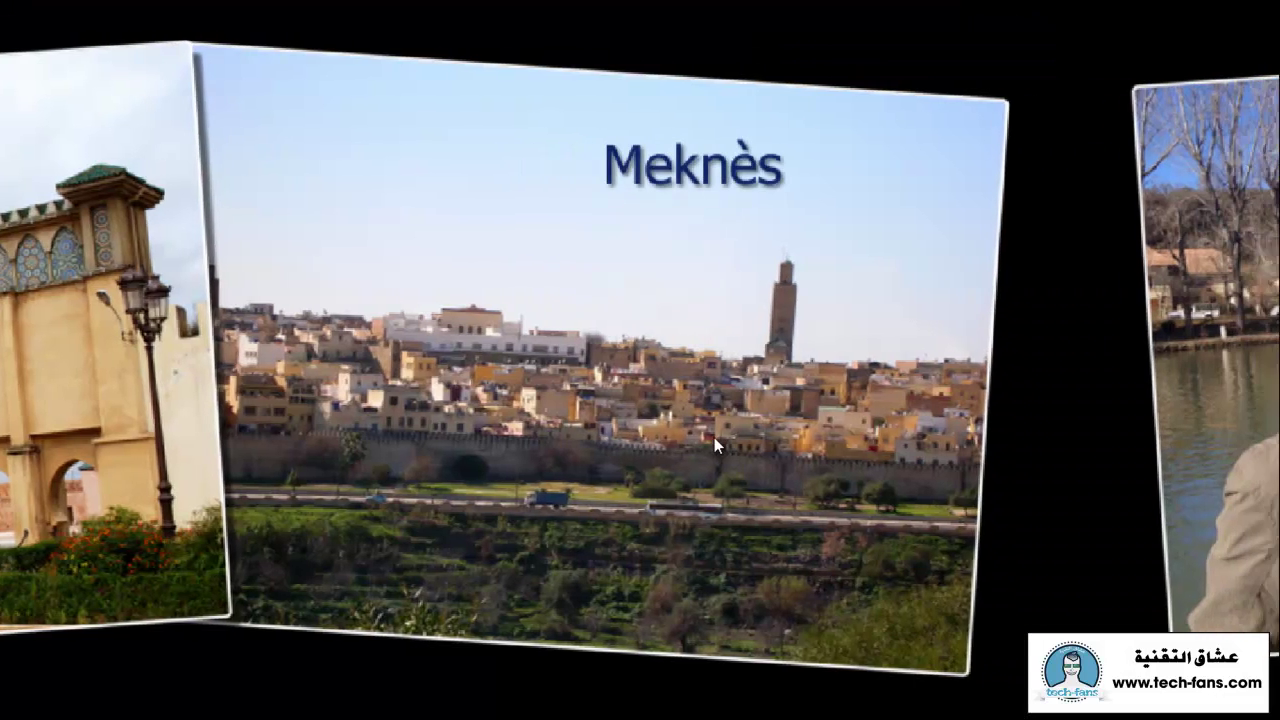
key("Escape")
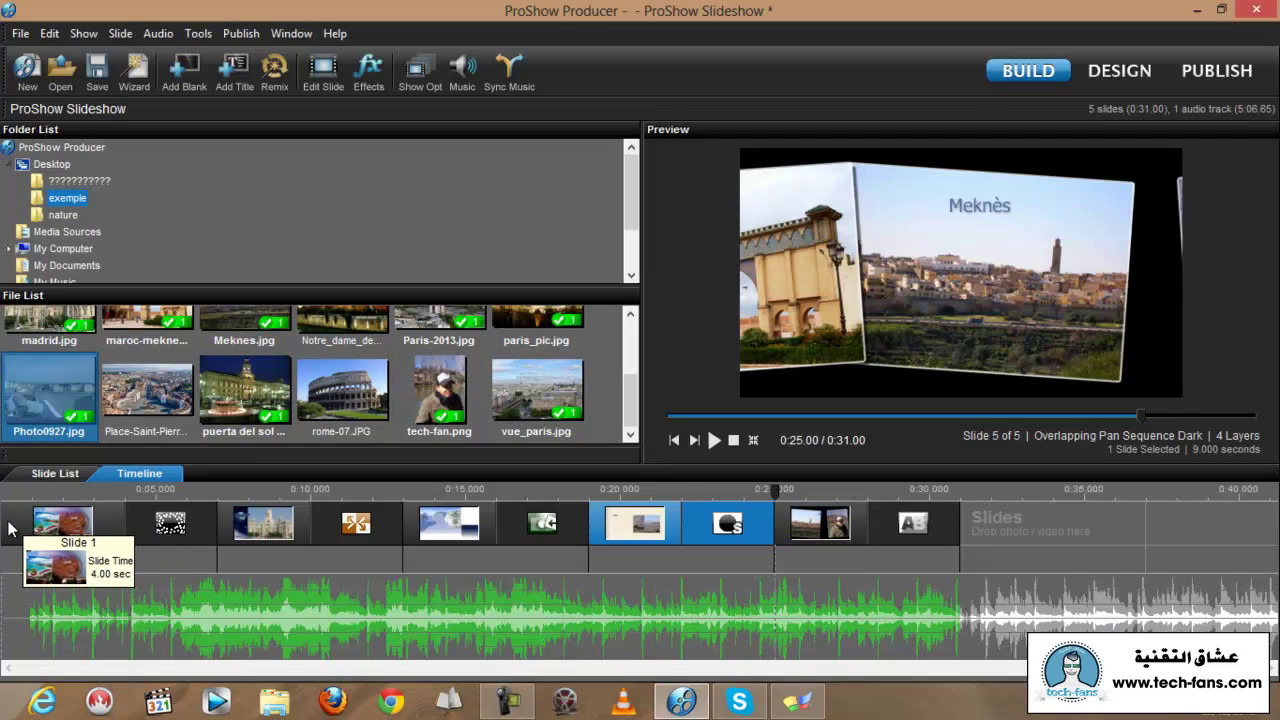
left_click(10, 528)
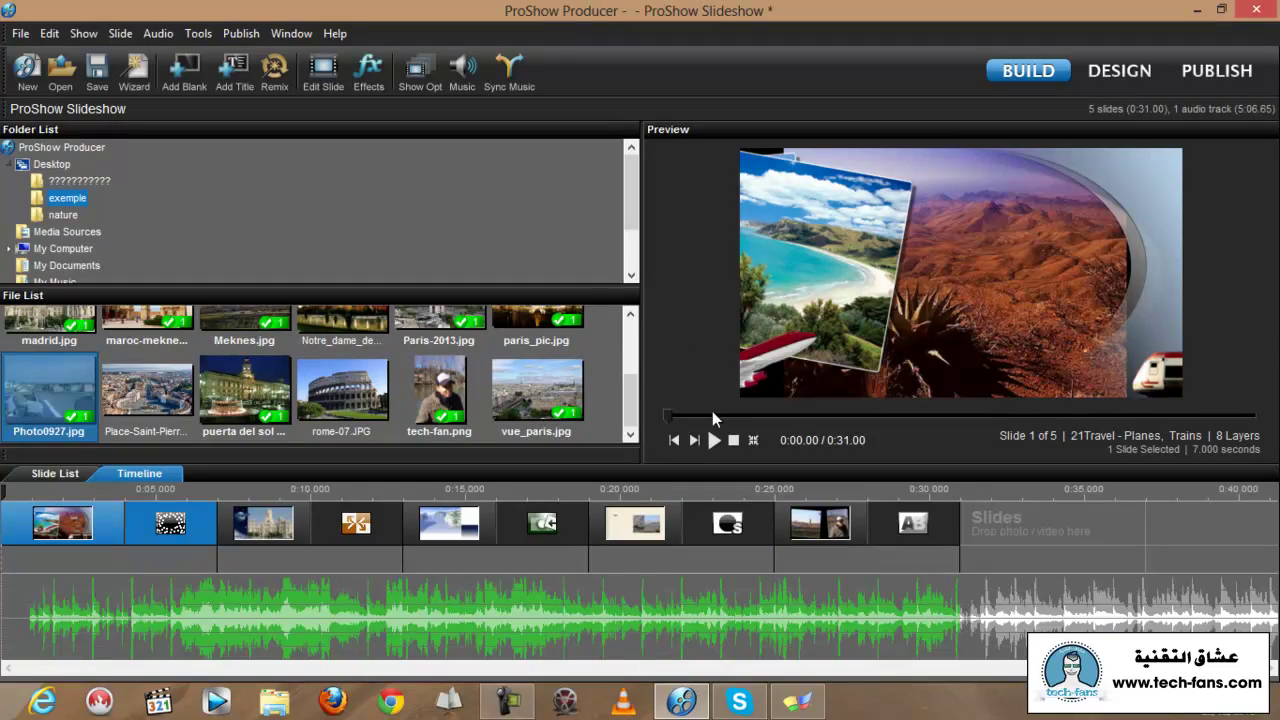
left_click(712, 438)
left_click(510, 70)
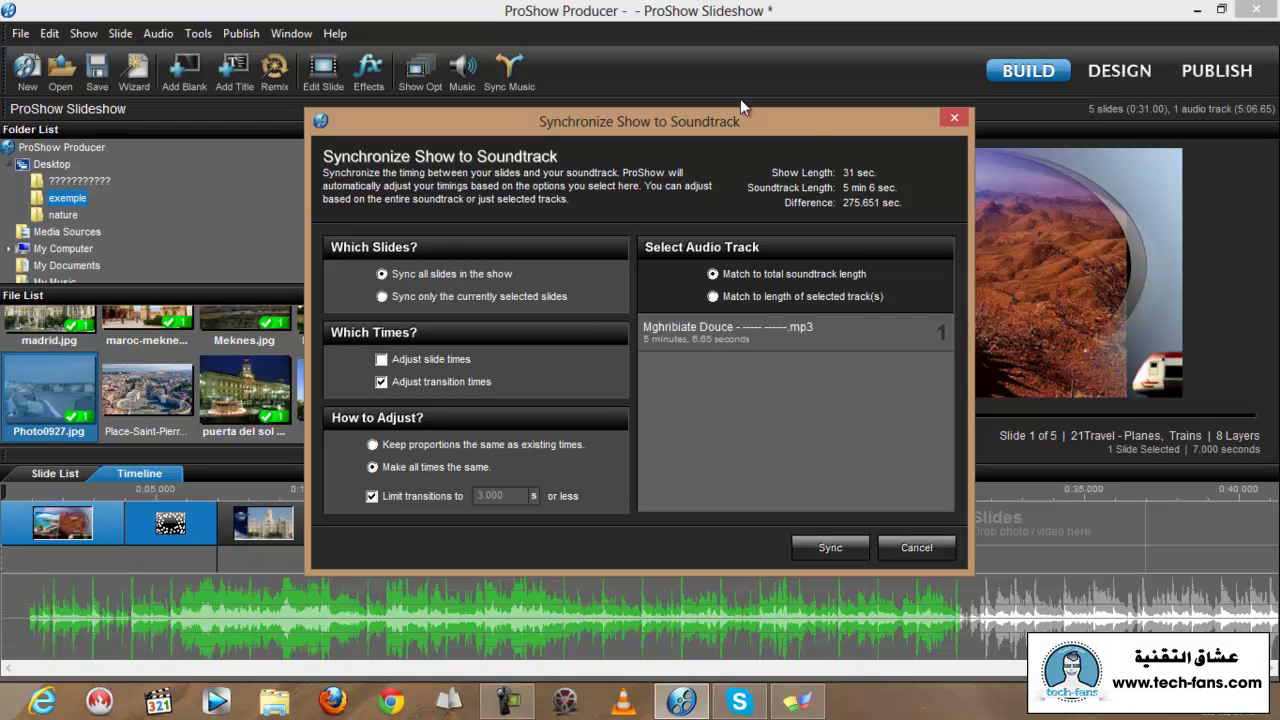
left_click(952, 119)
Publish the show as an MPEG-4 H.264 1080p video with the High Quality profile, saved in Bureau as "test".
left_click(1200, 72)
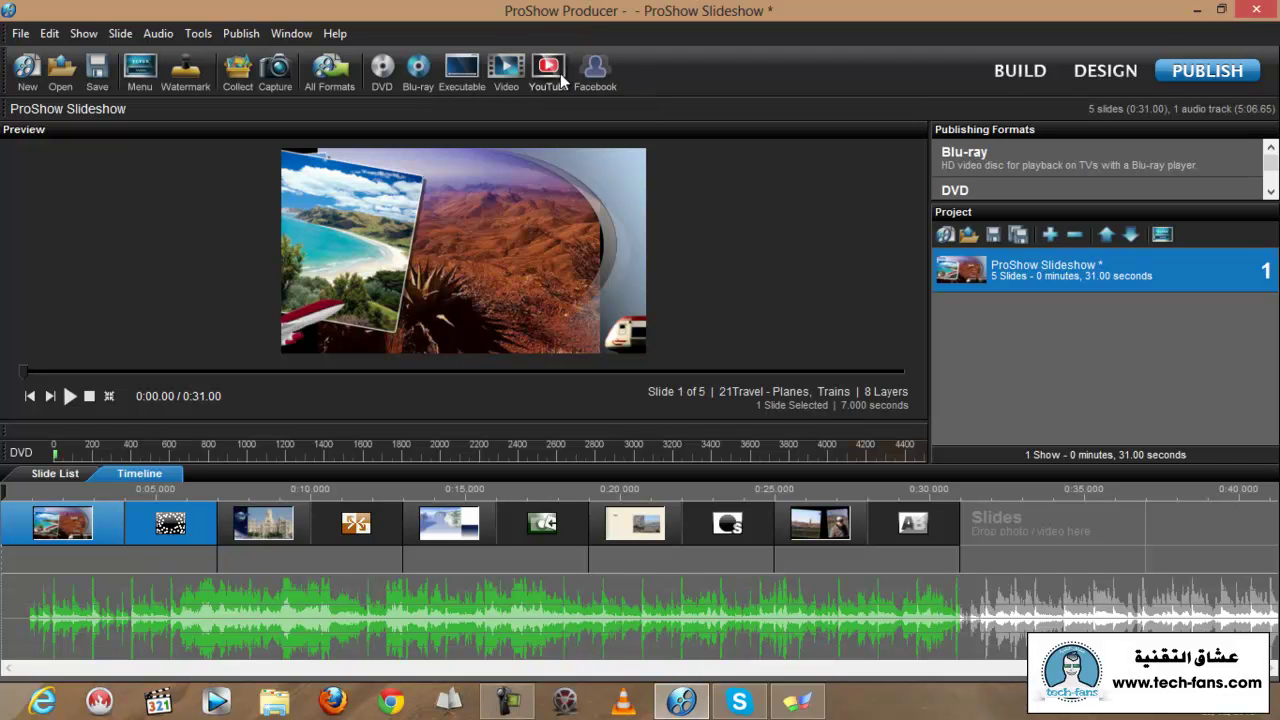
left_click(508, 73)
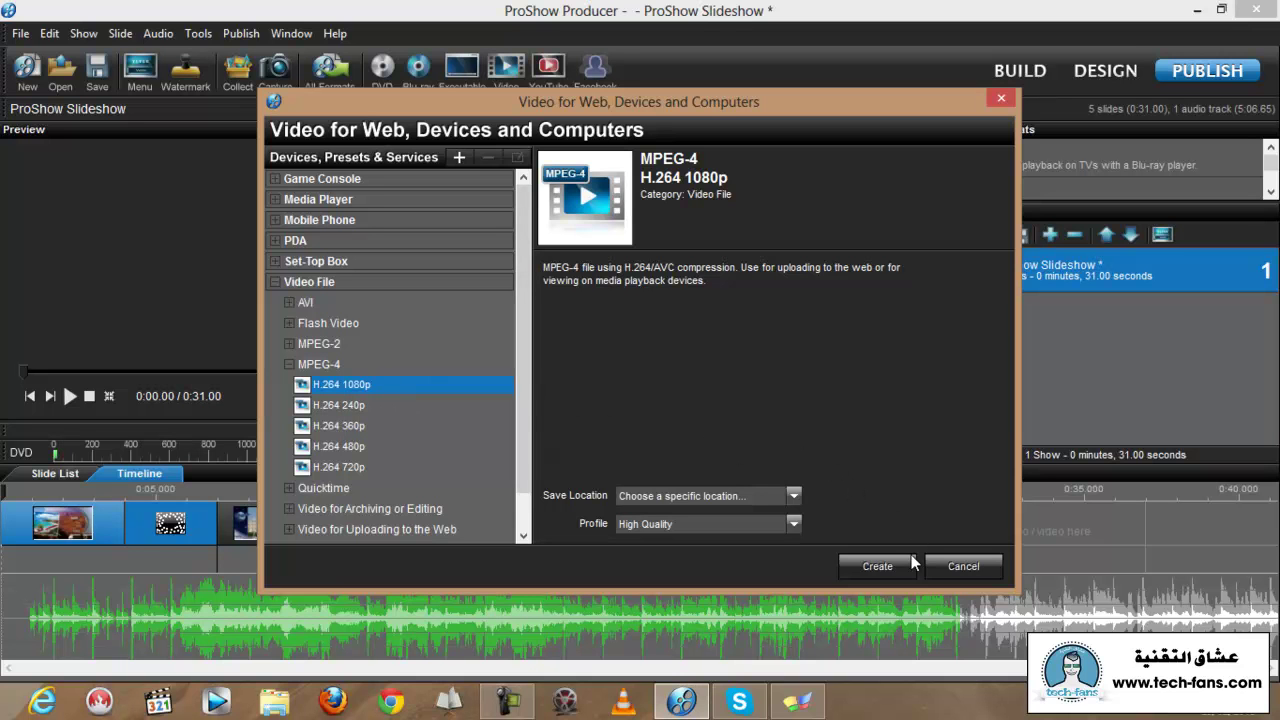
left_click(870, 566)
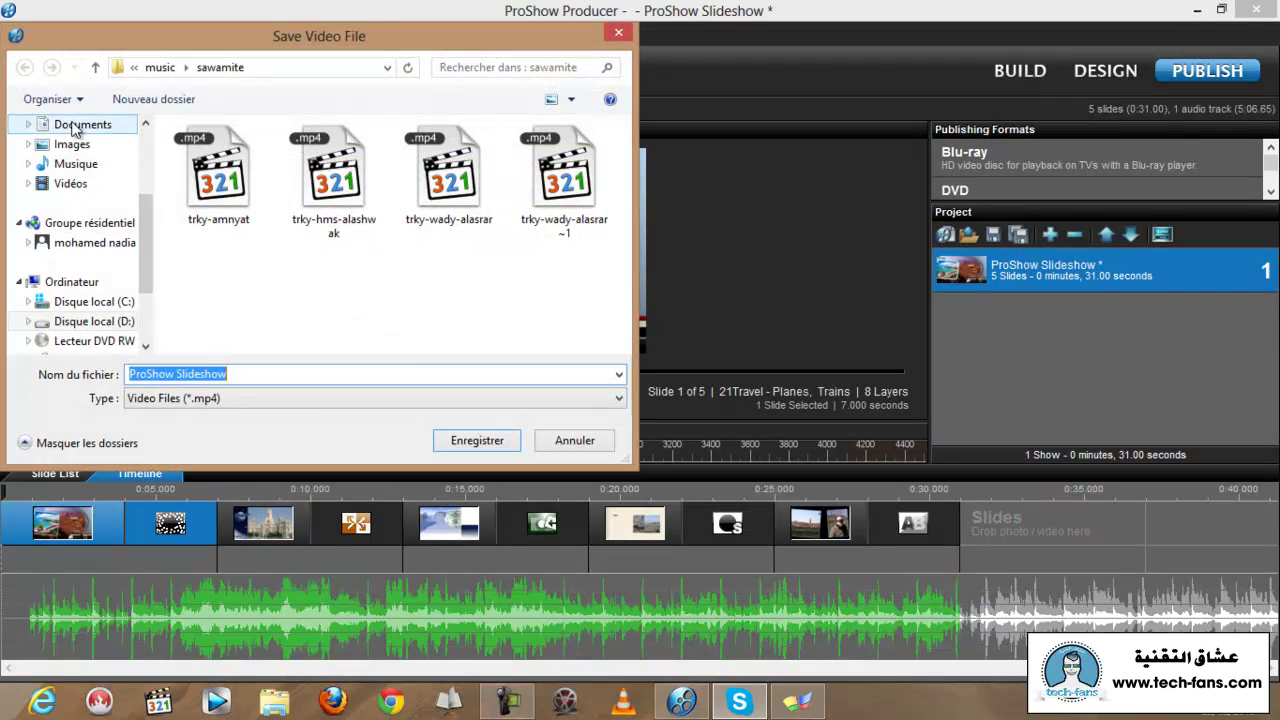
scroll(140, 244, "up", 3)
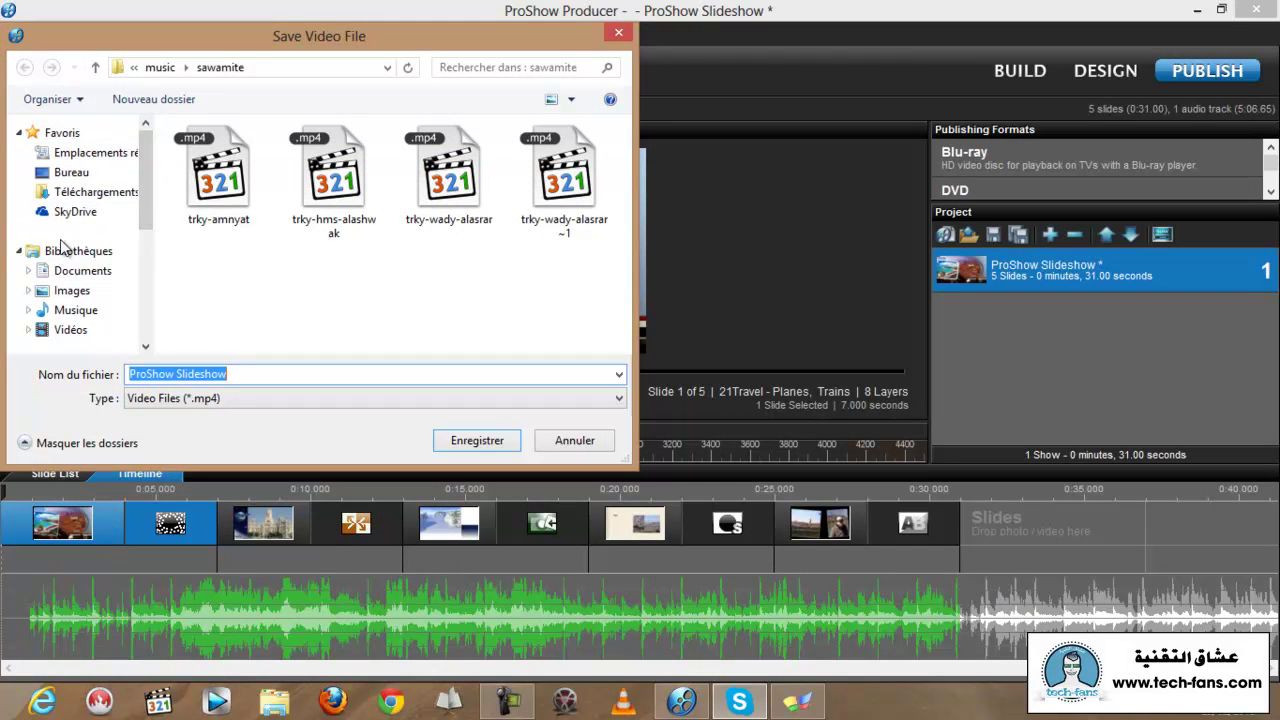
left_click(71, 175)
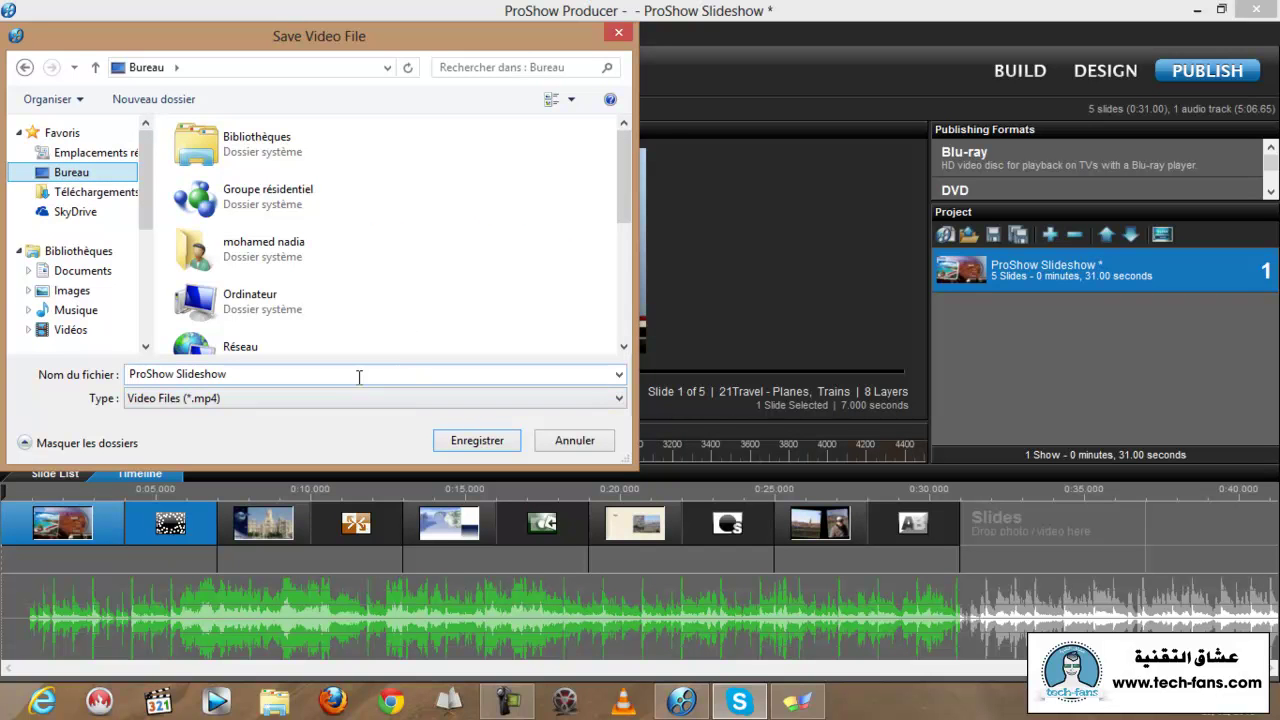
left_click(329, 374)
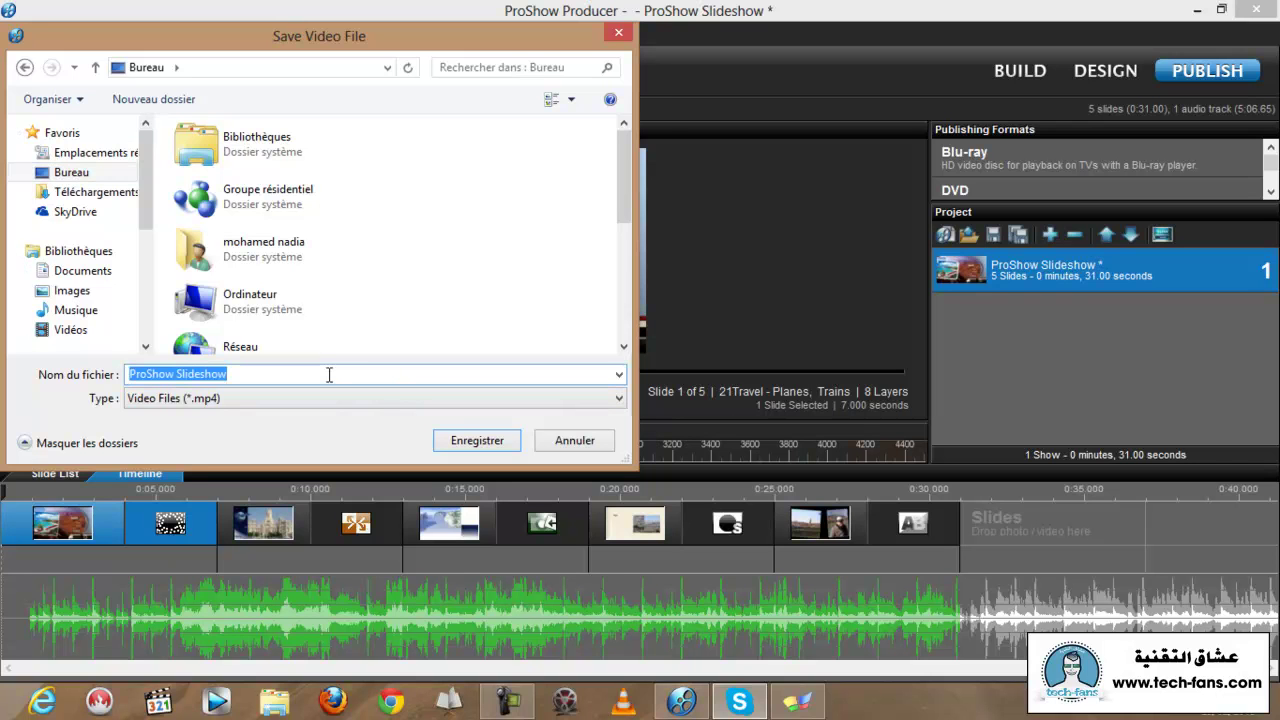
type("test")
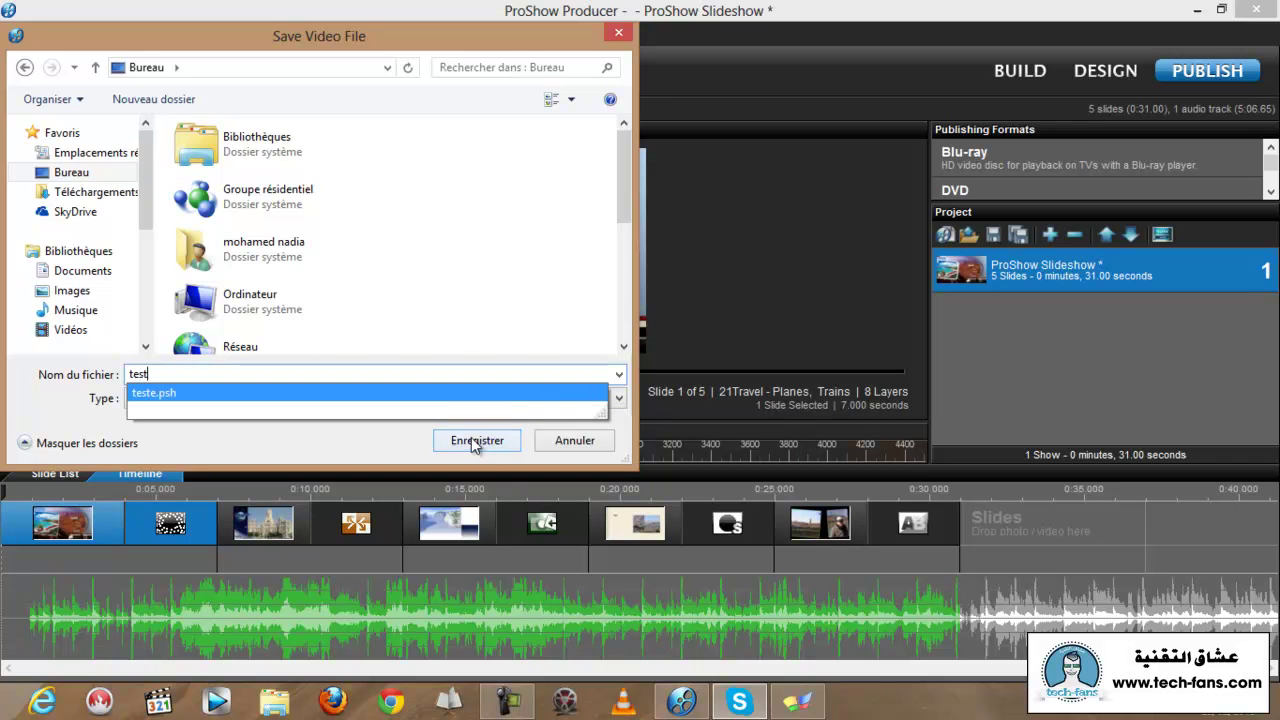
left_click(475, 442)
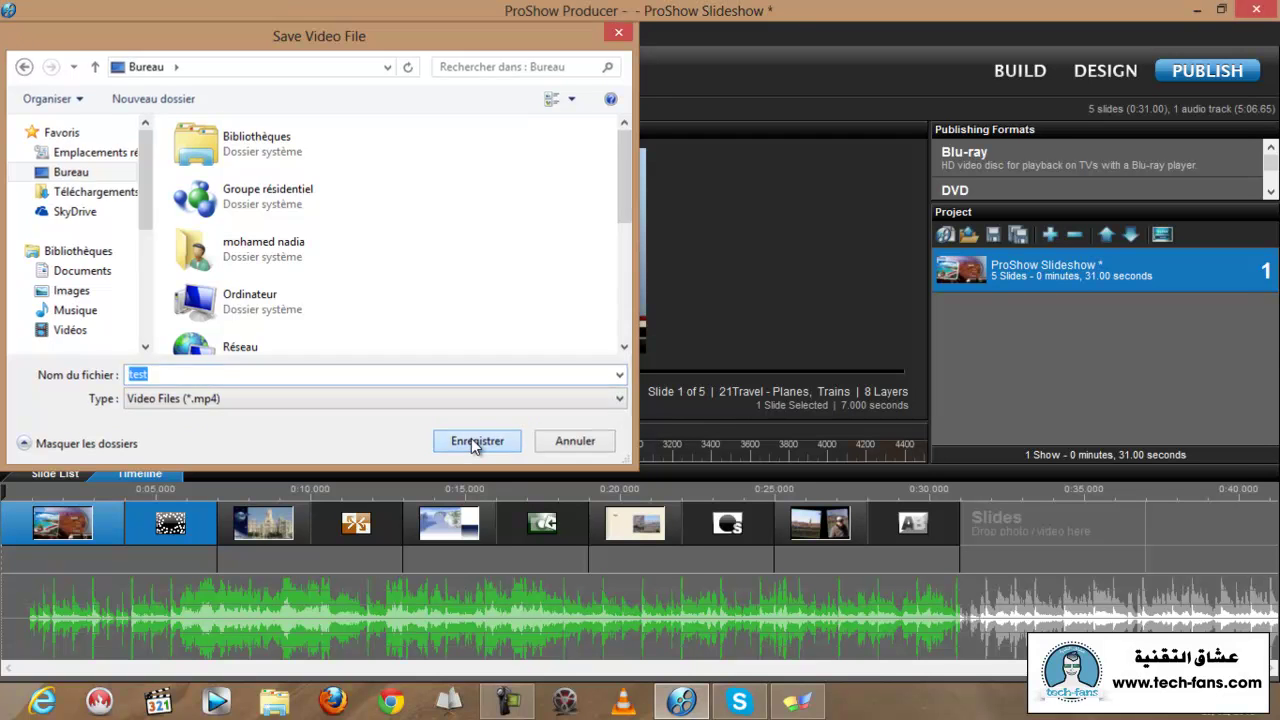